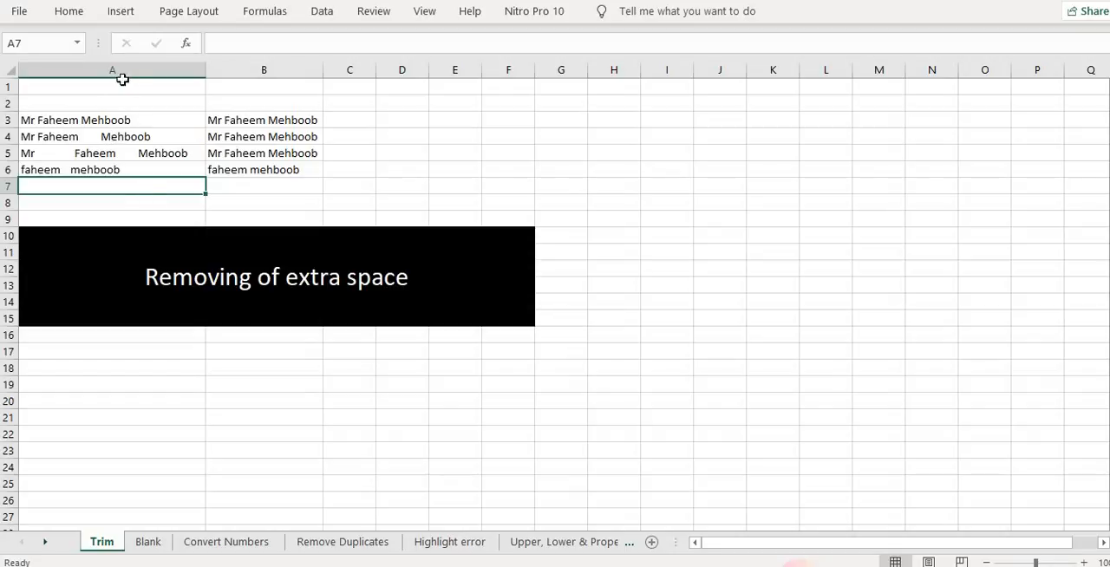
Examine the names in column A for extra spaces between words
{"action": "double_click", "coordinate": [162, 135]}
{"action": "left_click", "coordinate": [108, 169]}
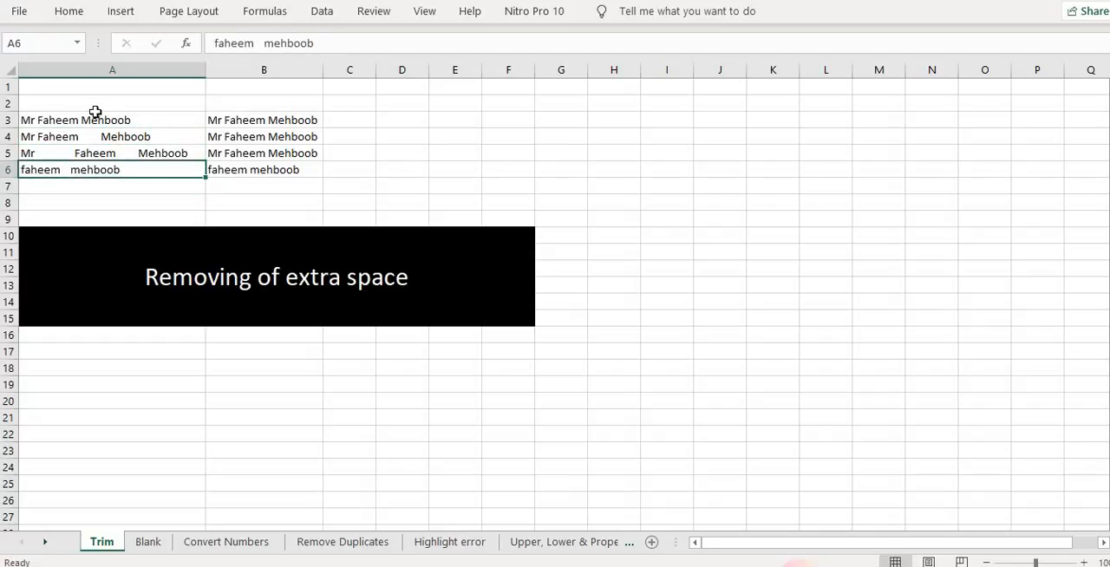
{"action": "left_click", "coordinate": [92, 115]}
{"action": "double_click", "coordinate": [97, 137]}
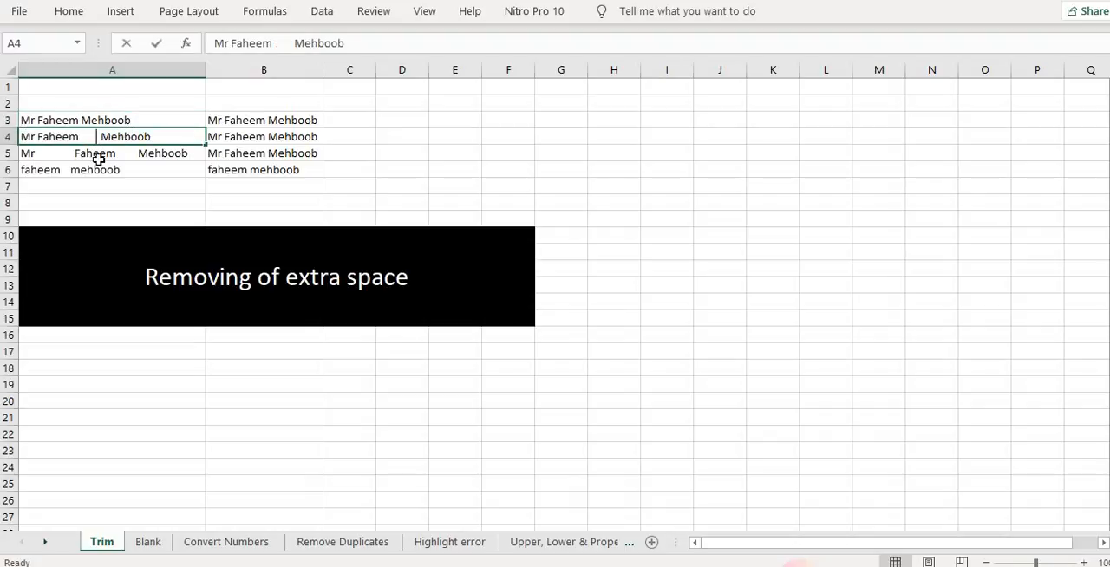
{"action": "double_click", "coordinate": [138, 136]}
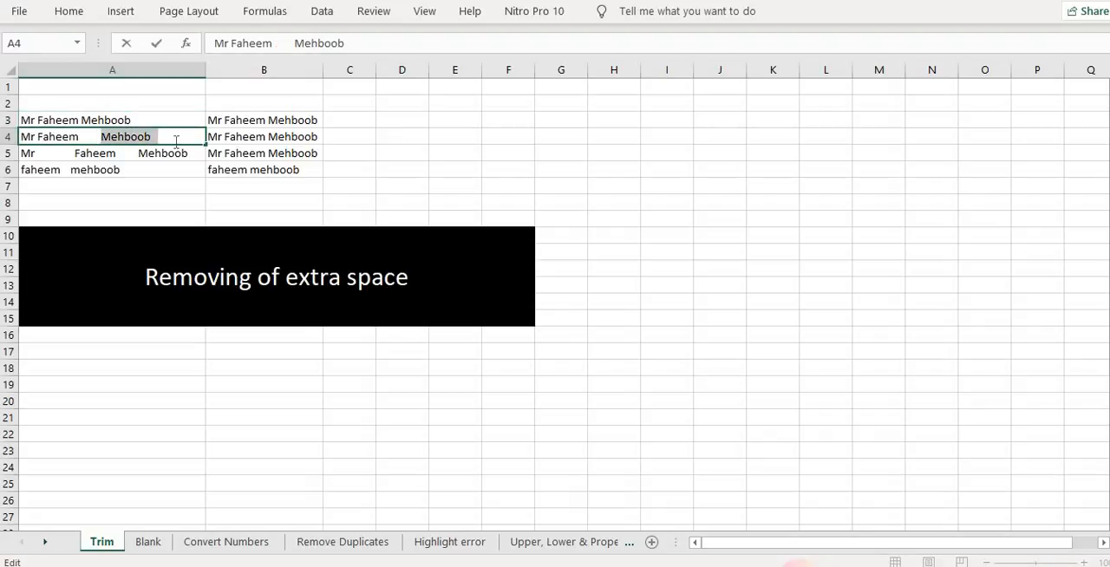
{"action": "left_click", "coordinate": [157, 170]}
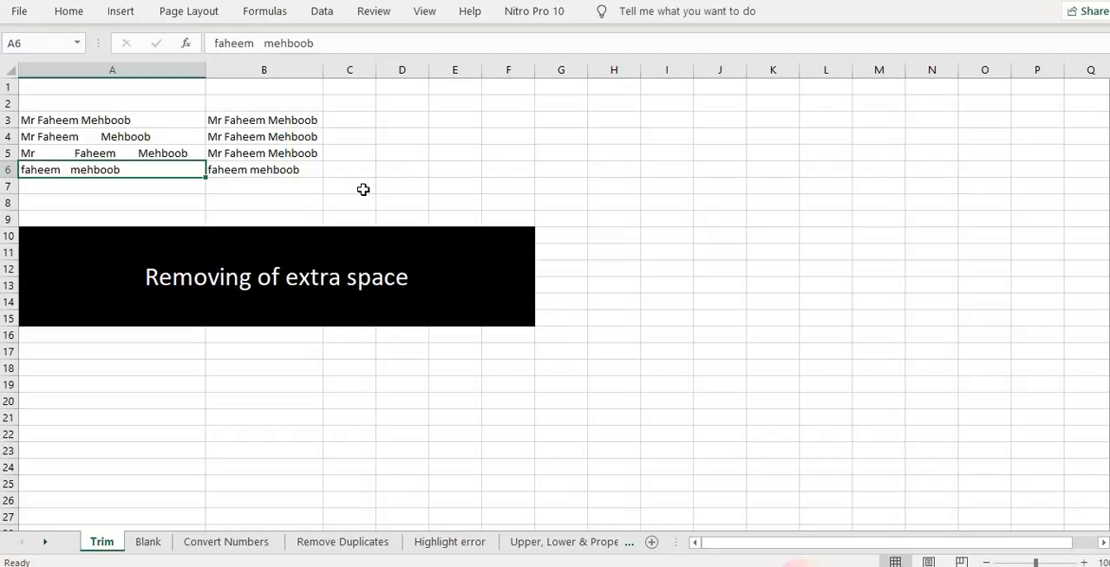
Enter a TRIM formula in B3 that removes extra spaces from A3
{"action": "left_click", "coordinate": [285, 124]}
{"action": "type", "text": "=y"}
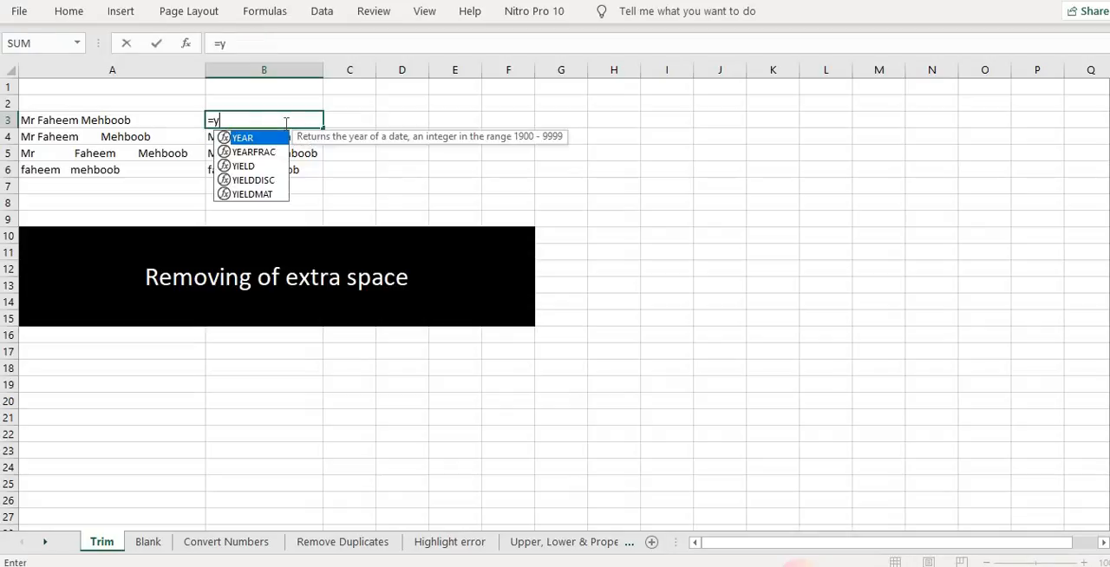
{"action": "key", "text": "BackSpace"}
{"action": "type", "text": "tri"}
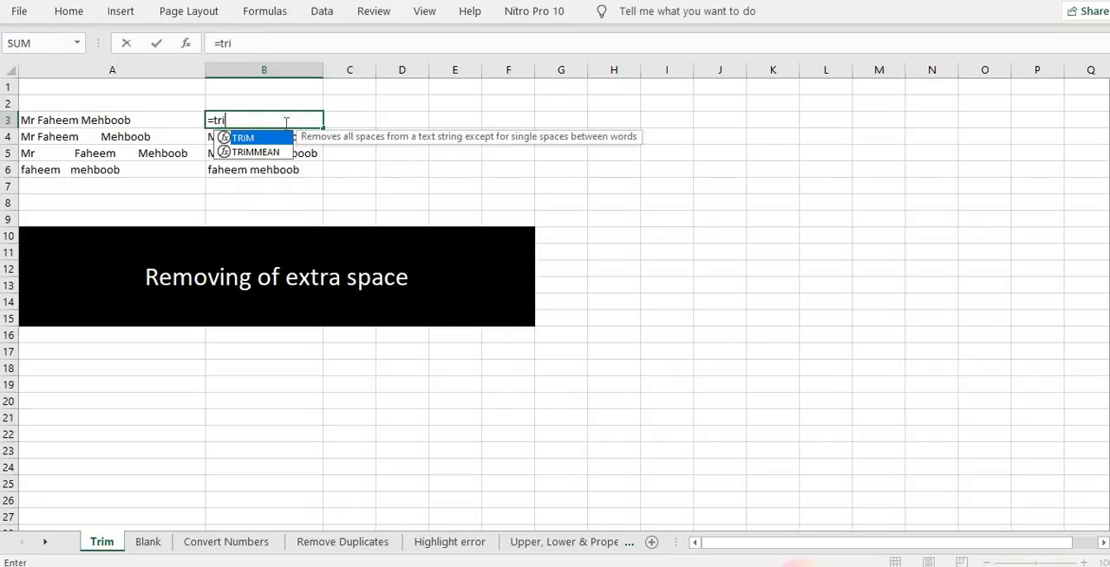
{"action": "key", "text": "Tab"}
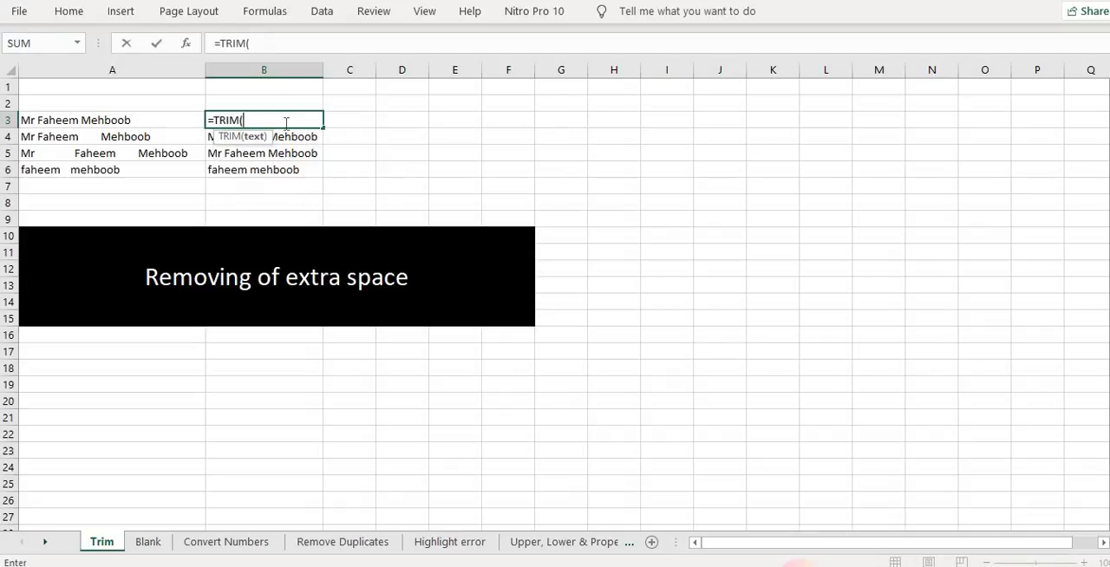
{"action": "key", "text": "Left"}
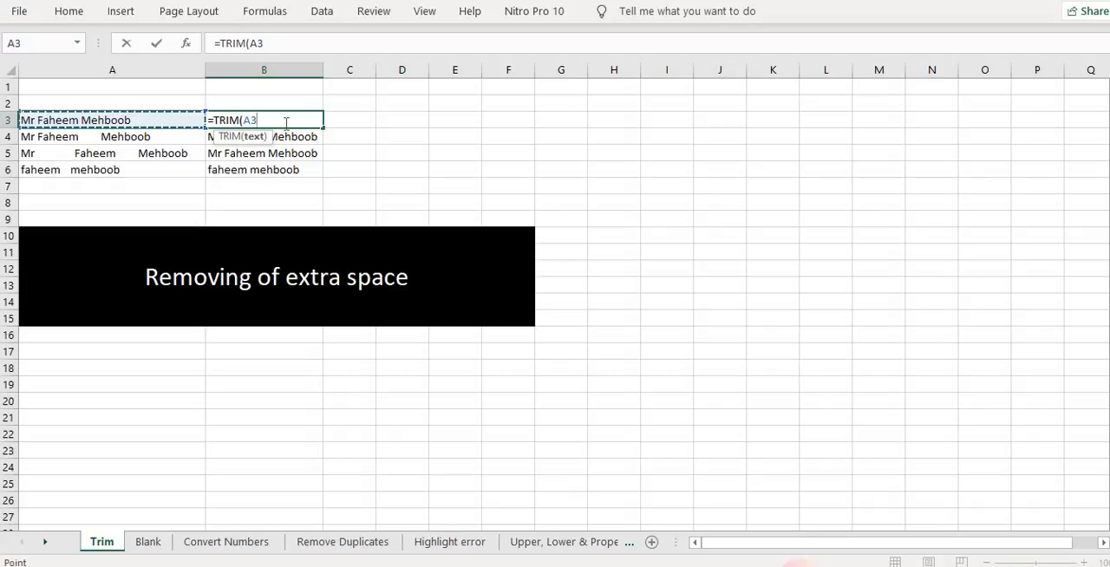
{"action": "key", "text": "Return"}
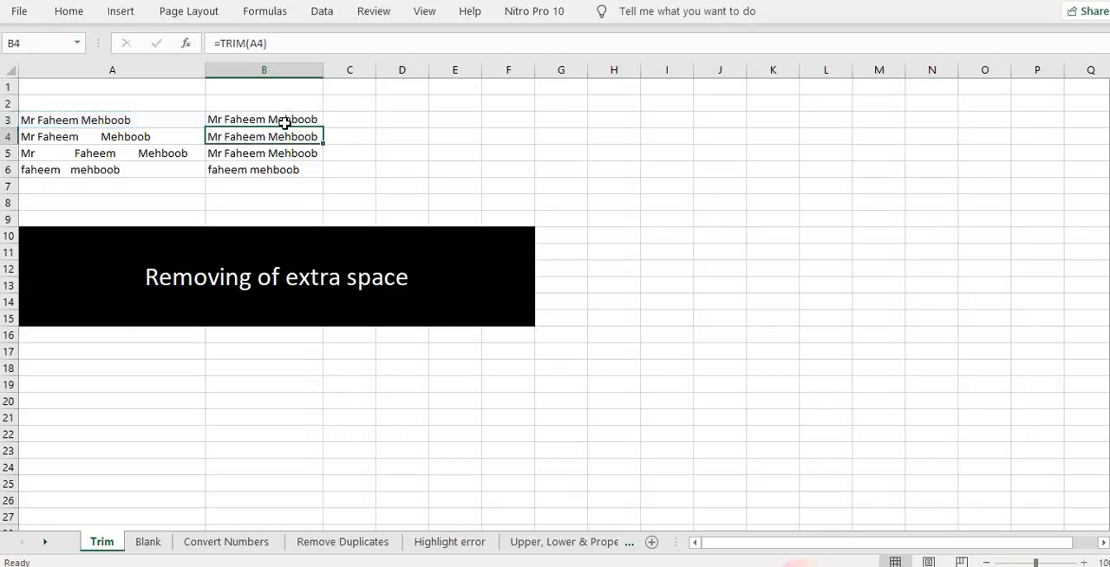
Copy the TRIM formula from B3 down to B4, B5 and B6
{"action": "left_click", "coordinate": [285, 123]}
{"action": "key", "text": "ctrl+c"}
{"action": "key", "text": "Down"}
{"action": "key", "text": "ctrl+v"}
{"action": "key", "text": "Down"}
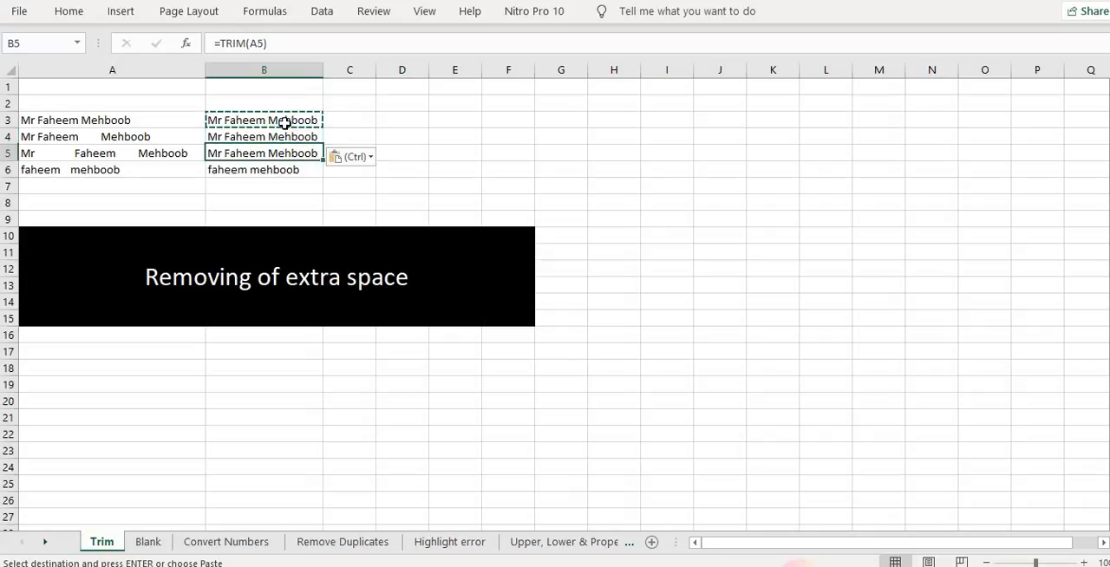
{"action": "key", "text": "ctrl+v"}
{"action": "key", "text": "Down"}
{"action": "key", "text": "ctrl+v"}
{"action": "key", "text": "Up"}
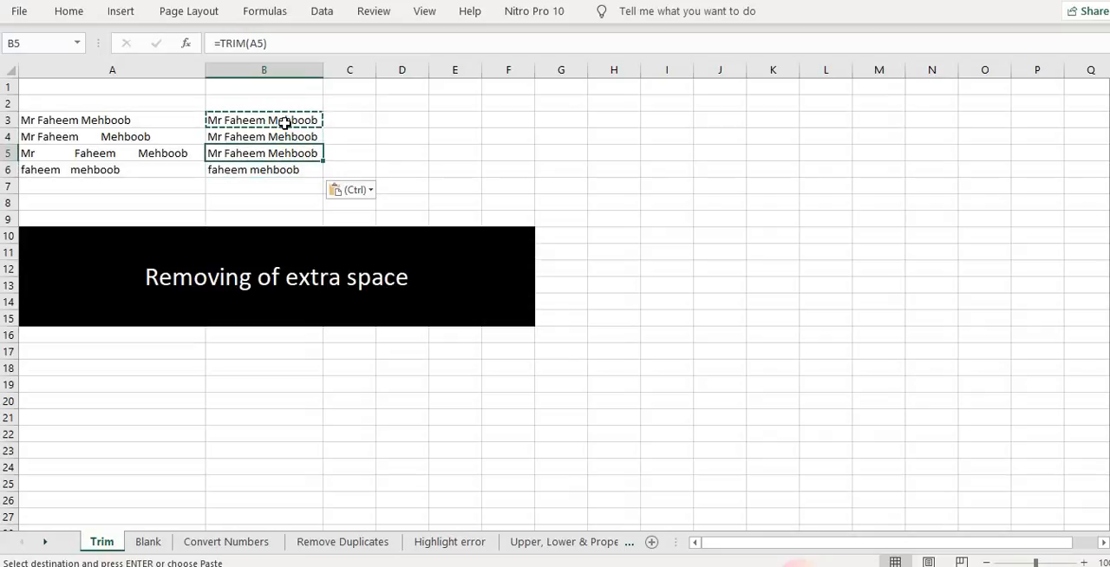
{"action": "key", "text": "Escape"}
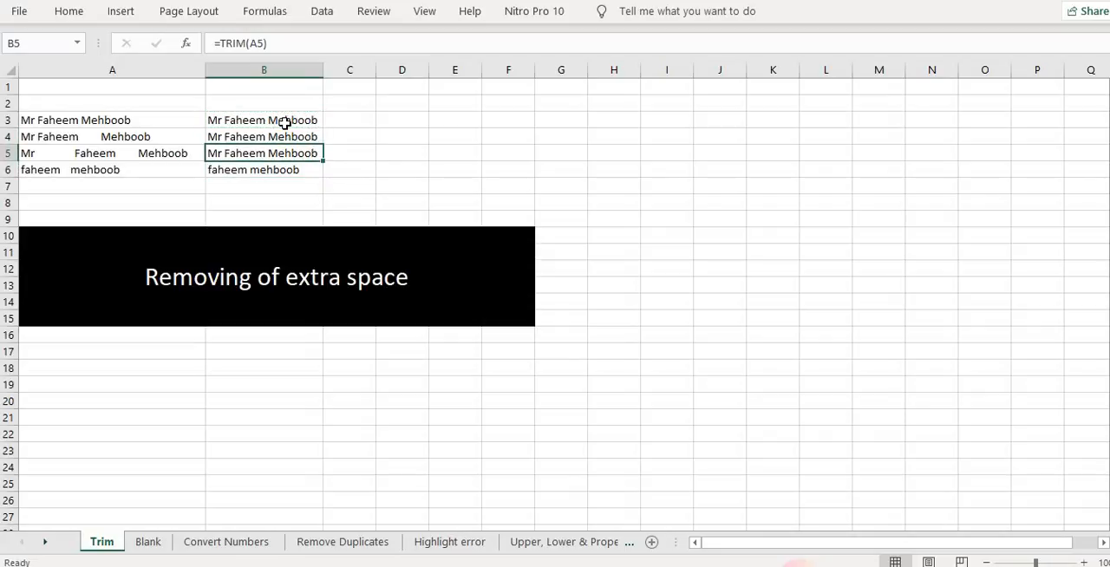
Review the original names in column A against the trimmed results in column B
{"action": "key", "text": "Left"}
{"action": "key", "text": "Down"}
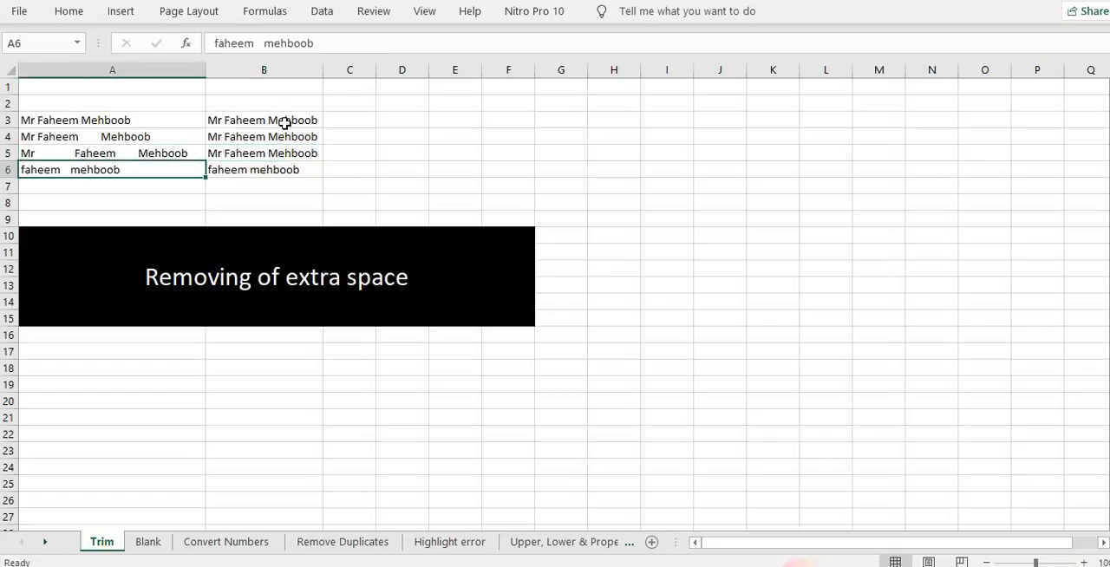
{"action": "key", "text": "F2"}
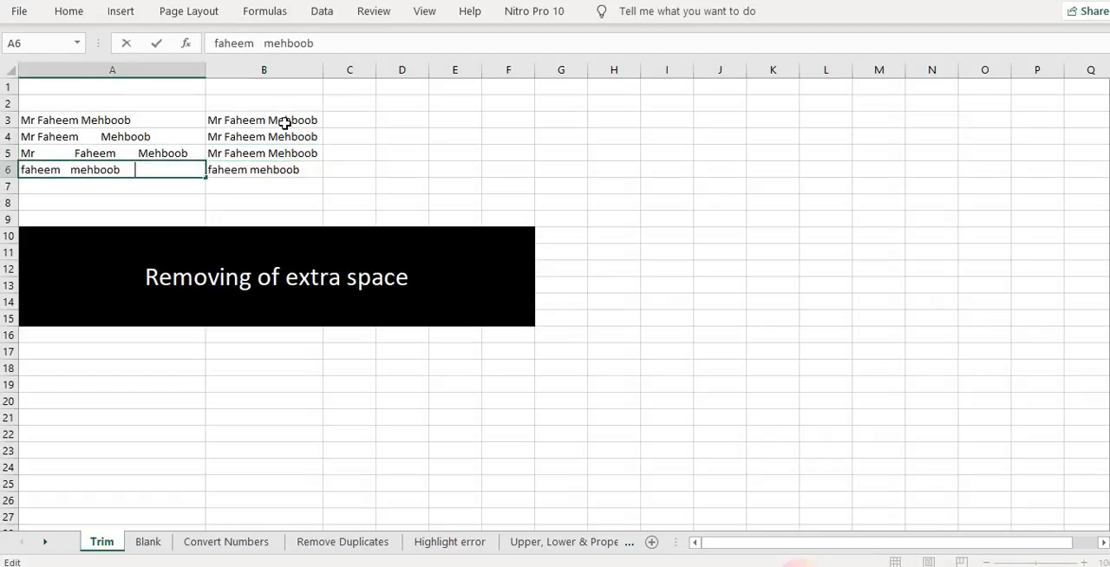
{"action": "key", "text": "Return"}
{"action": "key", "text": "Up"}
{"action": "key", "text": "Right"}
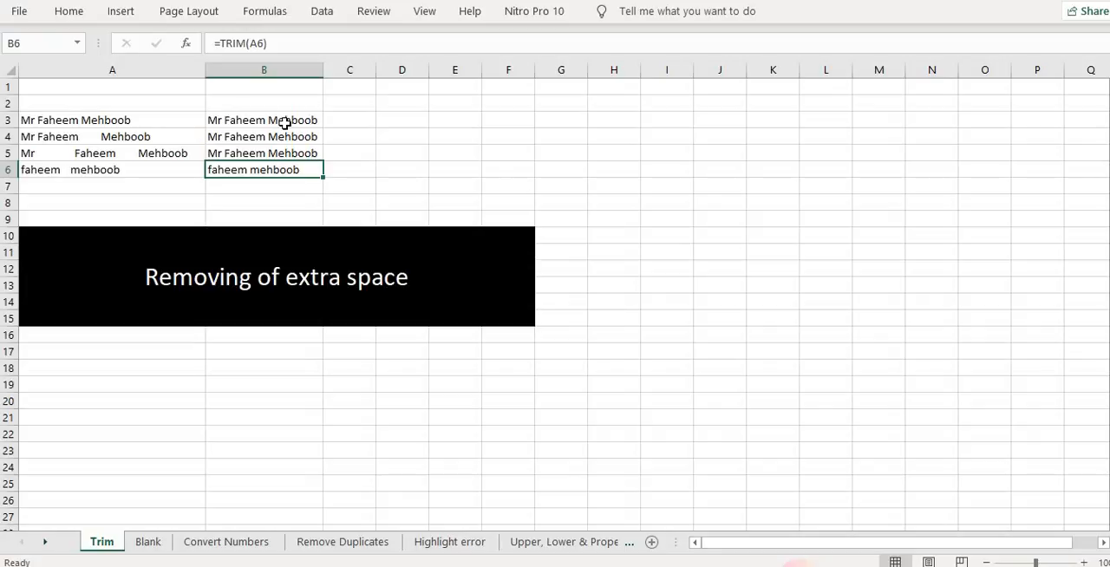
{"action": "key", "text": "Up"}
{"action": "key", "text": "Up"}
{"action": "key", "text": "Up"}
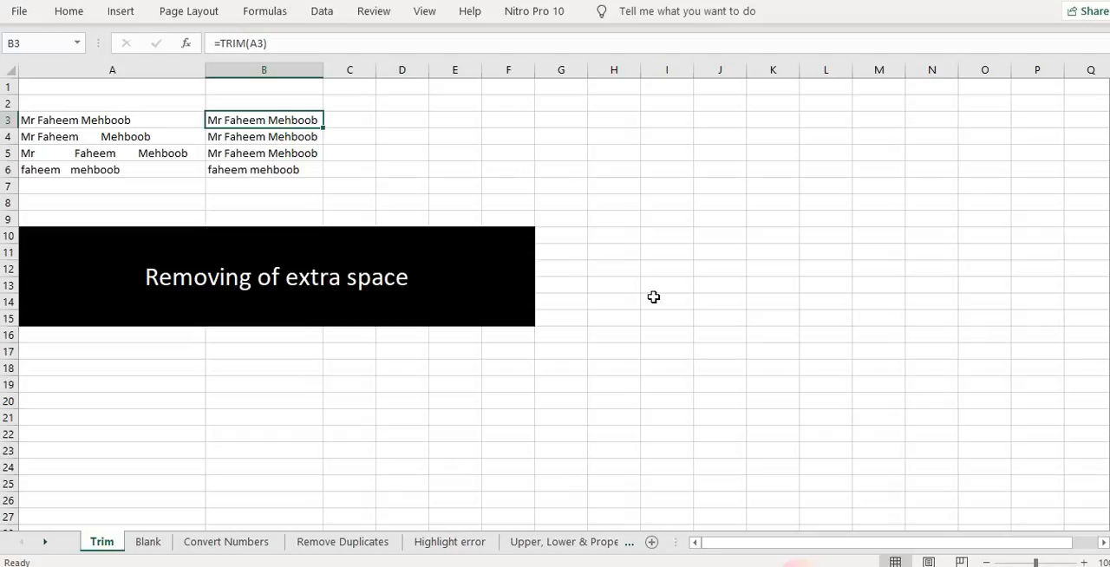
Open the Blank sheet and clear most No sale entries from the July, Aug and Sep sales columns
{"action": "left_click", "coordinate": [149, 542]}
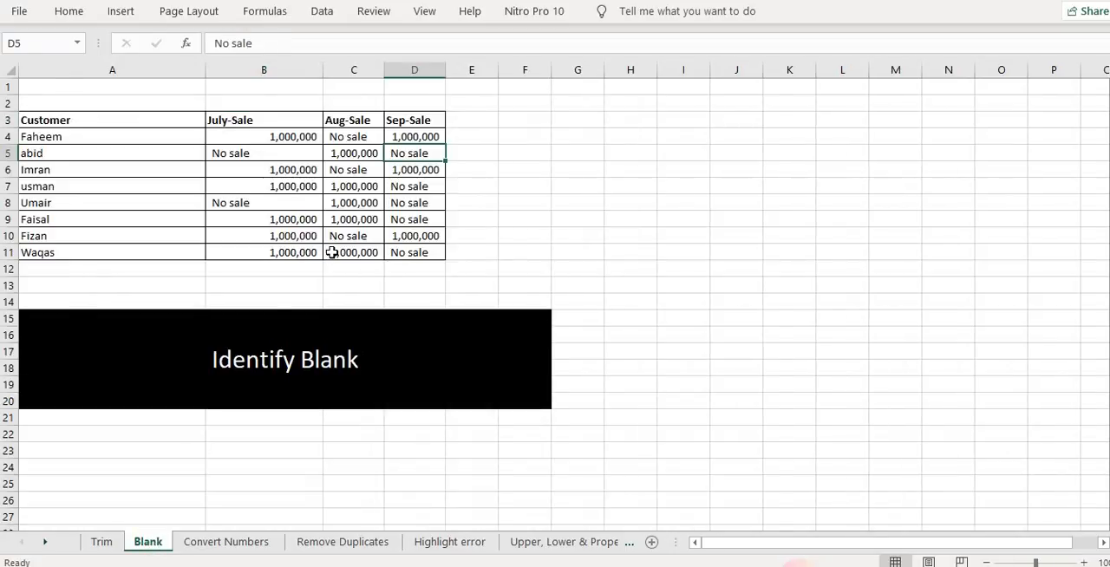
{"action": "key", "text": "Delete"}
{"action": "key", "text": "Left"}
{"action": "key", "text": "Left"}
{"action": "key", "text": "Up"}
{"action": "key", "text": "Down"}
{"action": "key", "text": "Delete"}
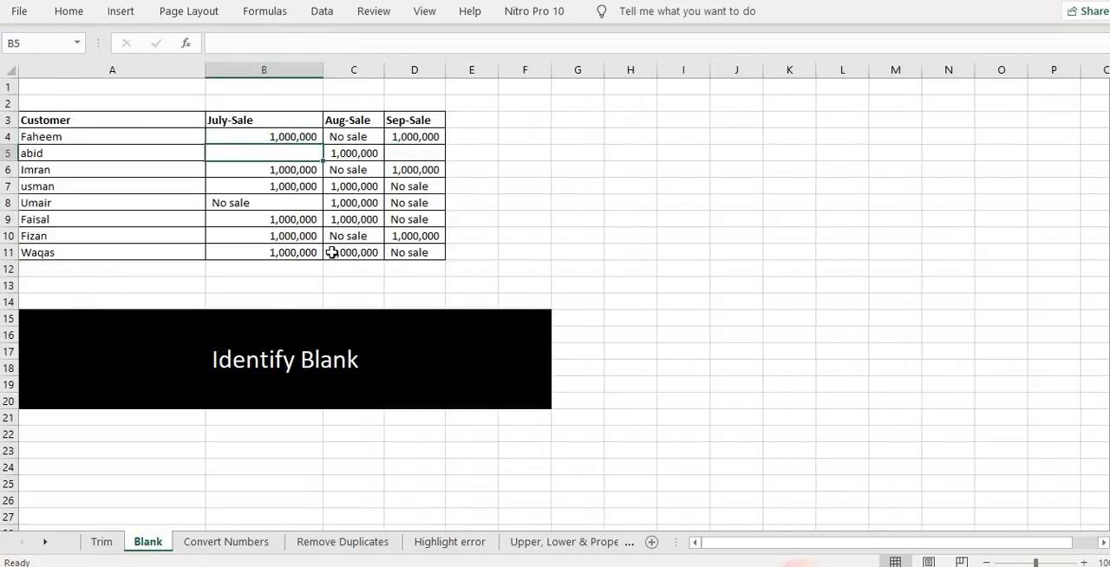
{"action": "key", "text": "Down"}
{"action": "key", "text": "Right"}
{"action": "key", "text": "Delete"}
{"action": "key", "text": "Right"}
{"action": "key", "text": "Down"}
{"action": "key", "text": "Delete"}
{"action": "key", "text": "Down"}
{"action": "key", "text": "Delete"}
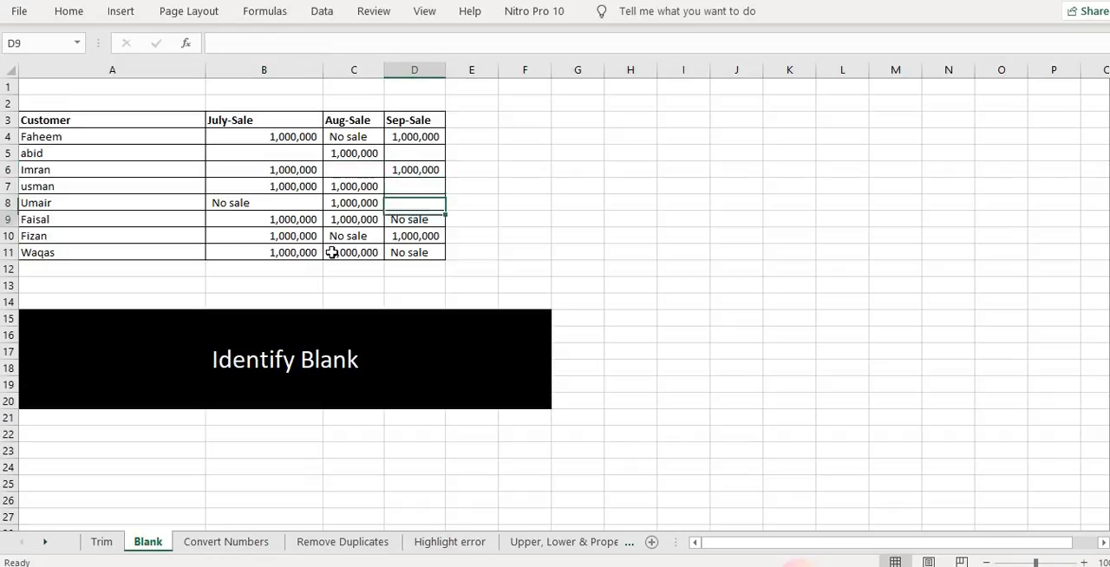
{"action": "key", "text": "Down"}
{"action": "key", "text": "Delete"}
{"action": "key", "text": "Left"}
{"action": "key", "text": "Left"}
{"action": "key", "text": "Up"}
{"action": "key", "text": "Delete"}
{"action": "key", "text": "Down"}
{"action": "key", "text": "Down"}
{"action": "key", "text": "Right"}
{"action": "key", "text": "Delete"}
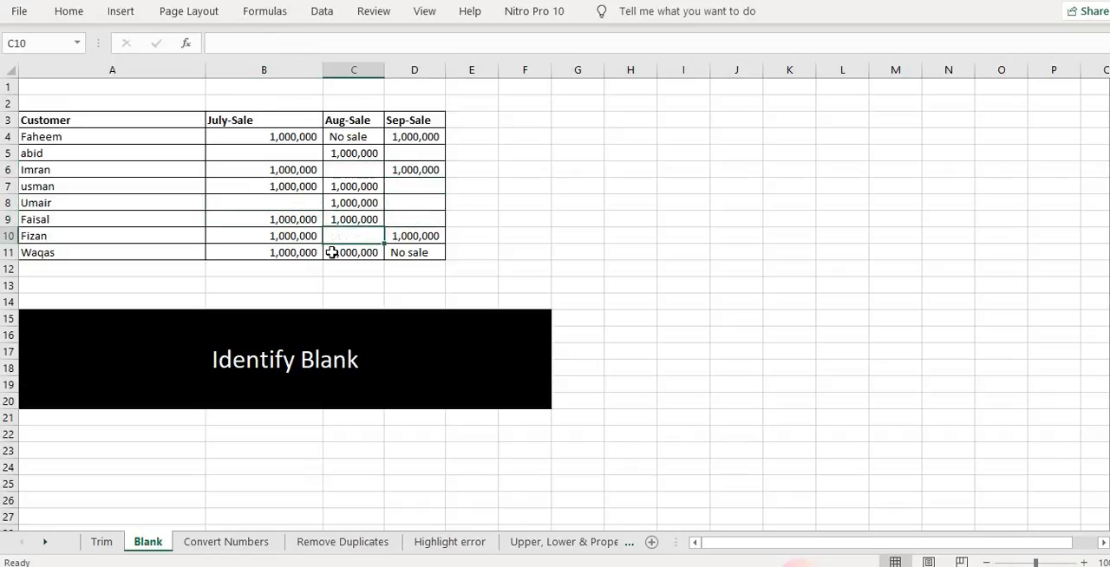
{"action": "key", "text": "Right"}
{"action": "key", "text": "Down"}
{"action": "key", "text": "Delete"}
{"action": "key", "text": "Left"}
{"action": "key", "text": "Left"}
{"action": "key", "text": "Left"}
{"action": "key", "text": "Up"}
{"action": "key", "text": "Up"}
{"action": "key", "text": "Up"}
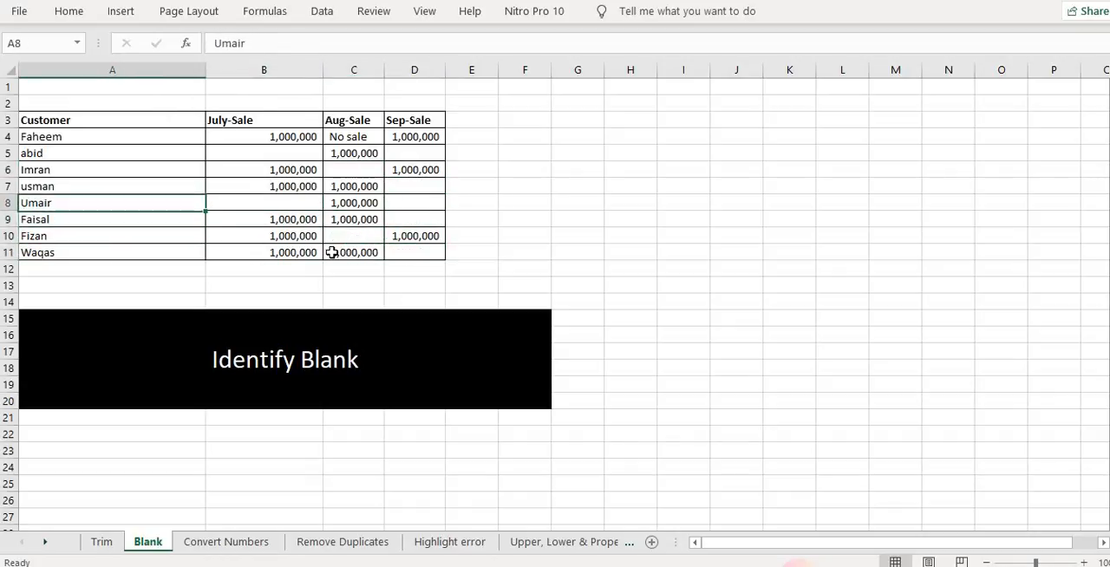
{"action": "key", "text": "Up"}
{"action": "key", "text": "Up"}
{"action": "key", "text": "Up"}
{"action": "key", "text": "Right"}
{"action": "key", "text": "Right"}
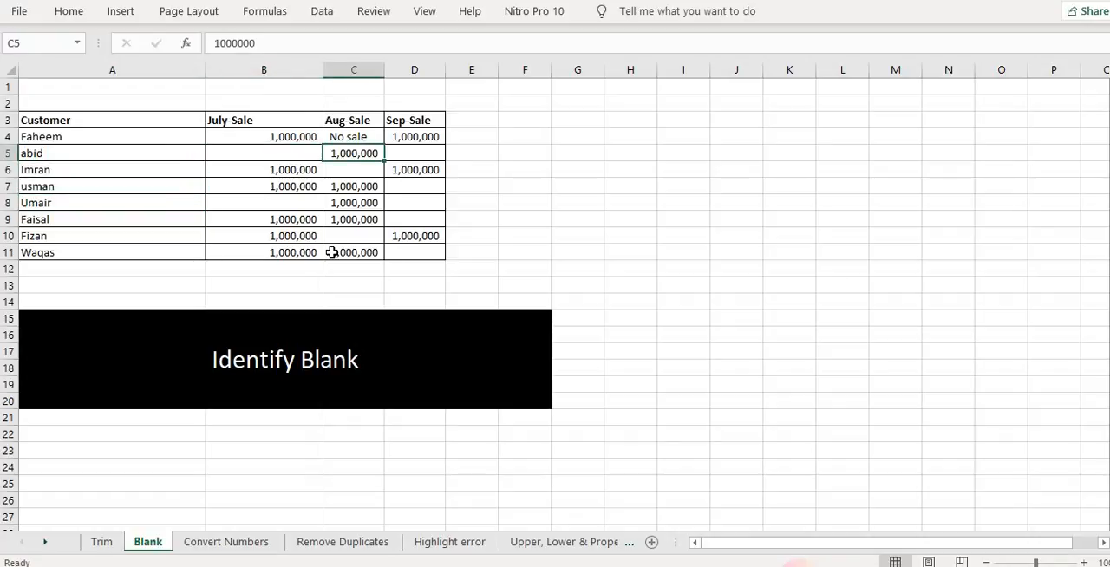
{"action": "key", "text": "Left"}
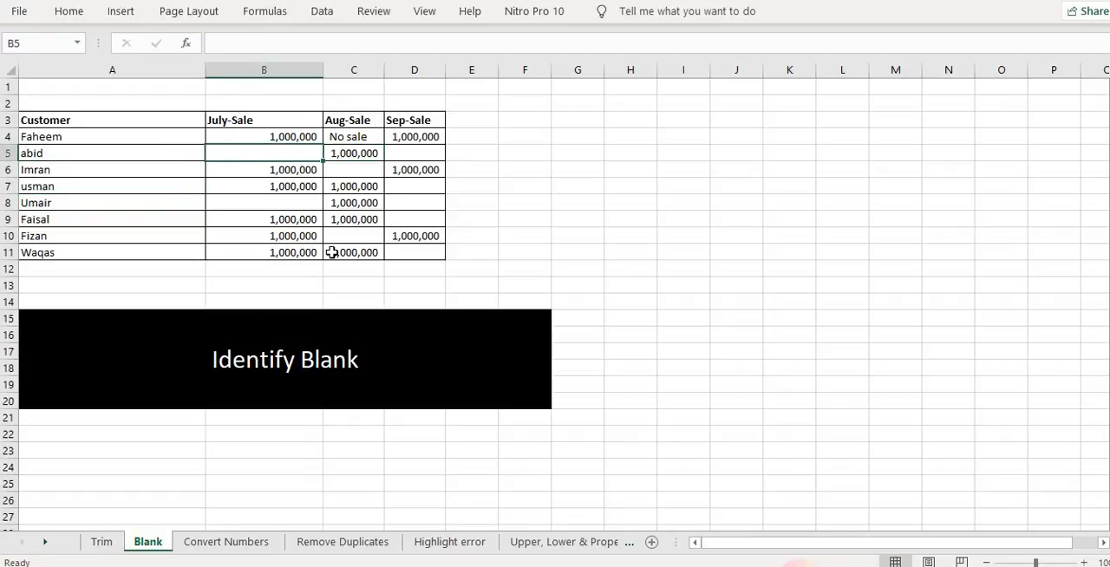
{"action": "key", "text": "Right"}
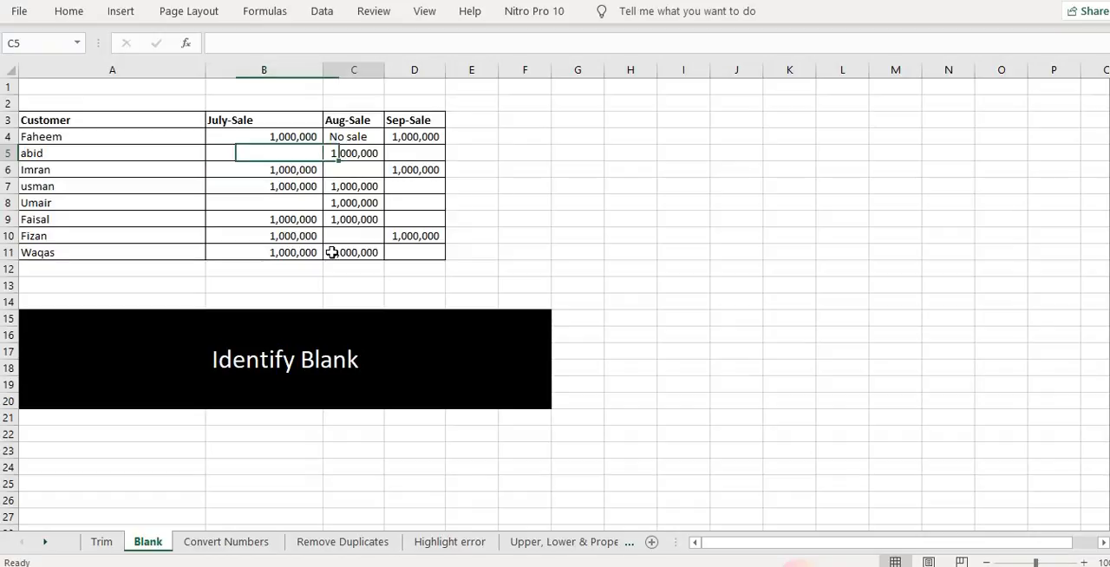
{"action": "key", "text": "Right"}
{"action": "key", "text": "Down"}
{"action": "key", "text": "Down"}
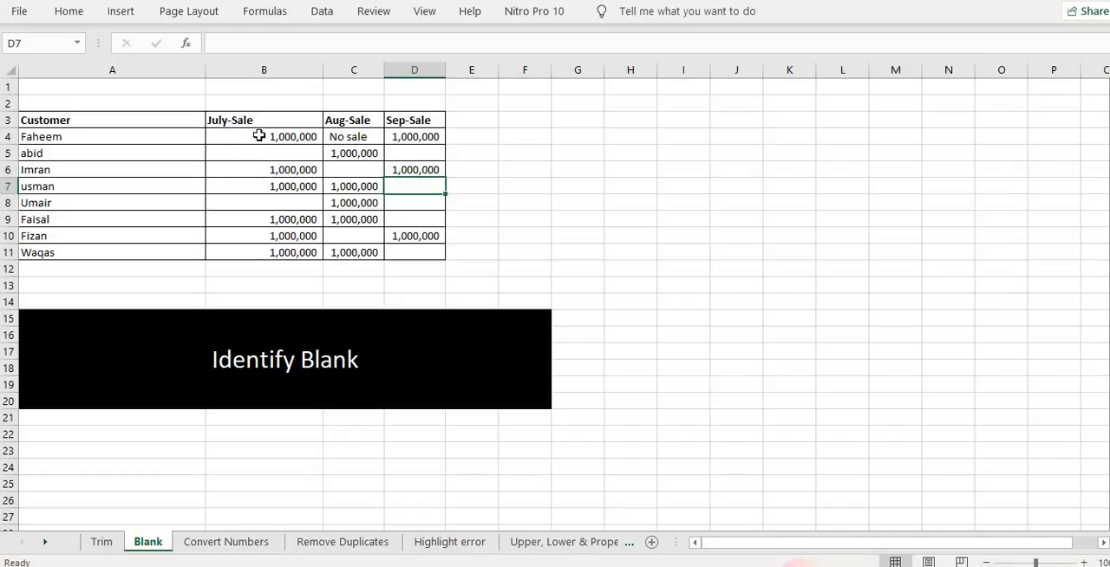
Select only the blank cells in B4:D11 with Go To Special and fill them all with No sale
{"action": "left_click_drag", "start_coordinate": [264, 136], "coordinate": [400, 253]}
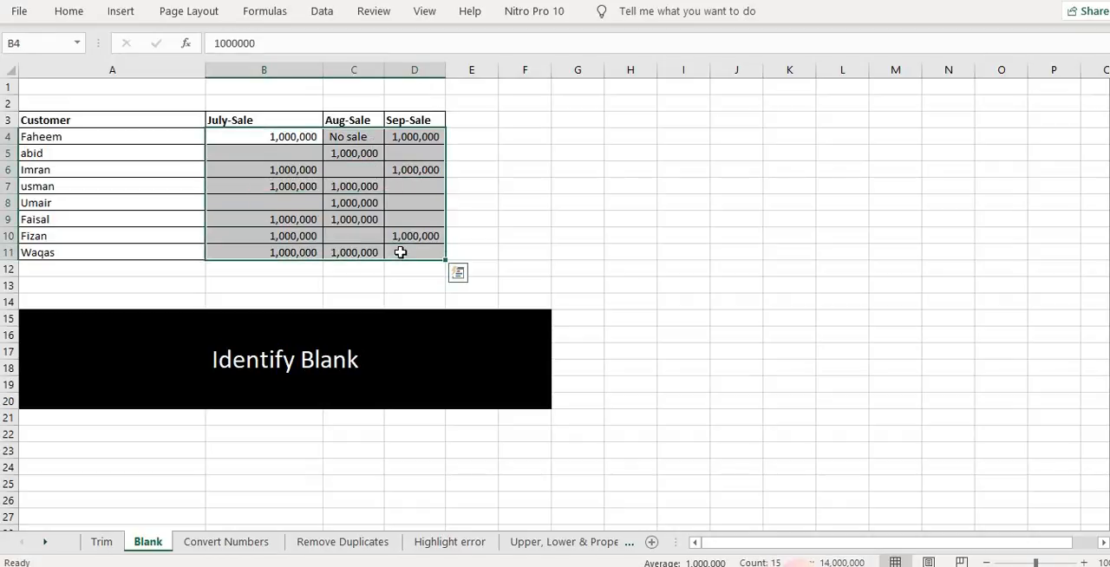
{"action": "key", "text": "ctrl+g"}
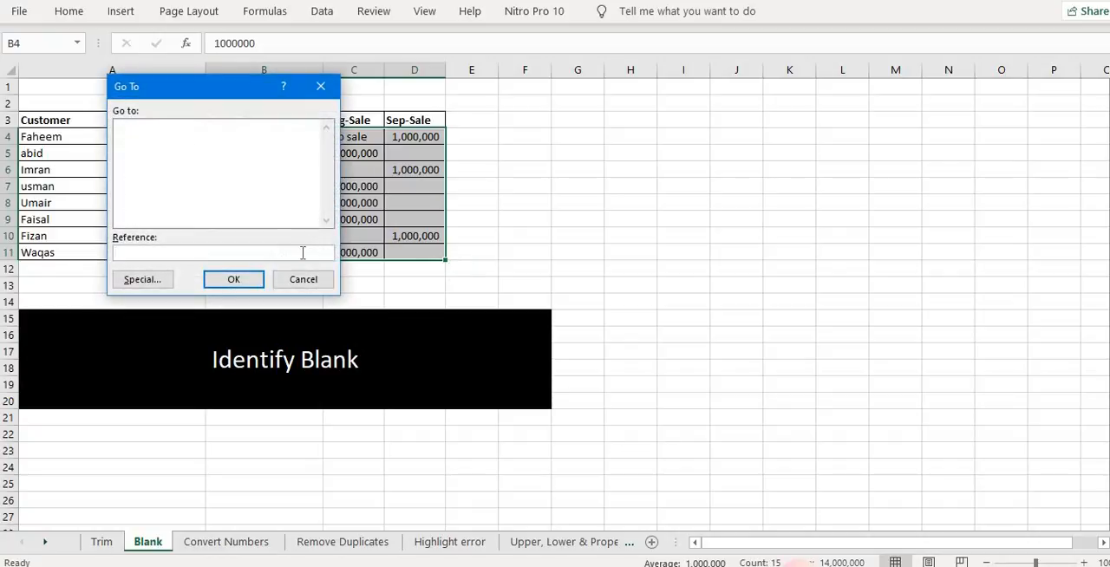
{"action": "left_click", "coordinate": [172, 285]}
{"action": "left_click", "coordinate": [130, 214]}
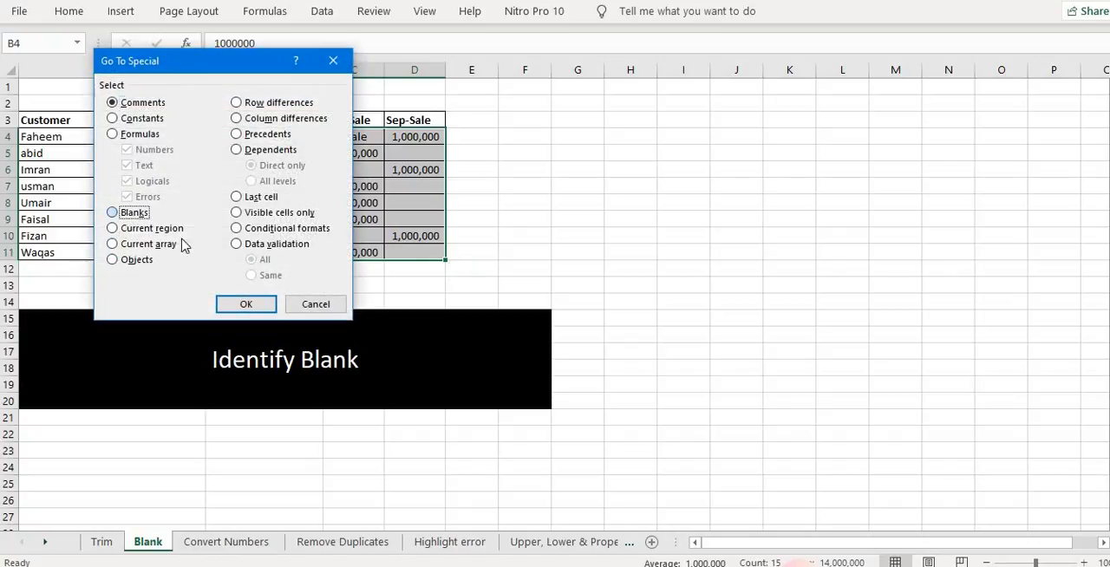
{"action": "left_click", "coordinate": [232, 304]}
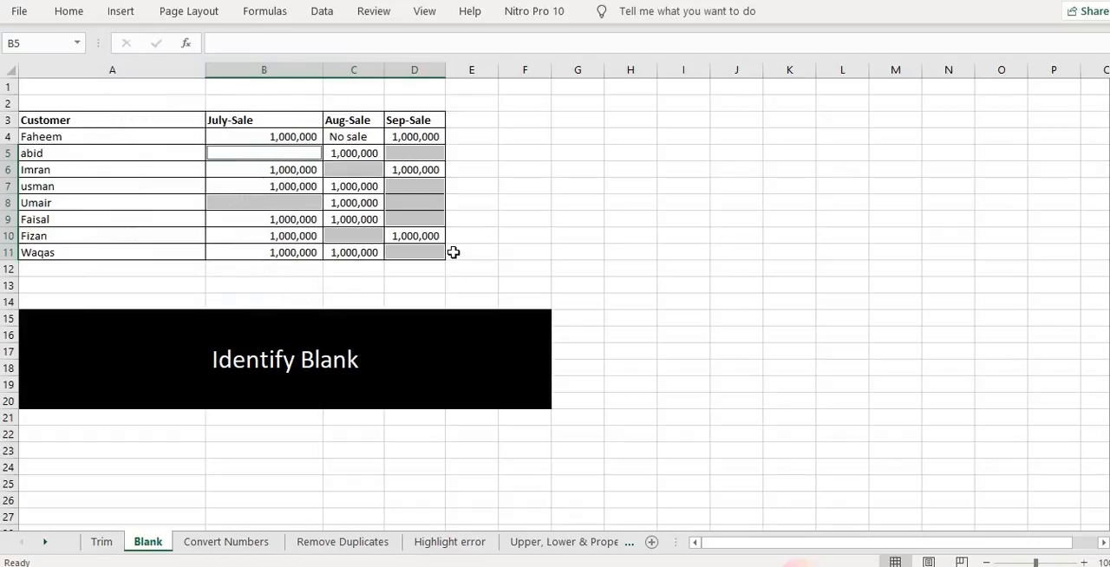
{"action": "type", "text": "No sale"}
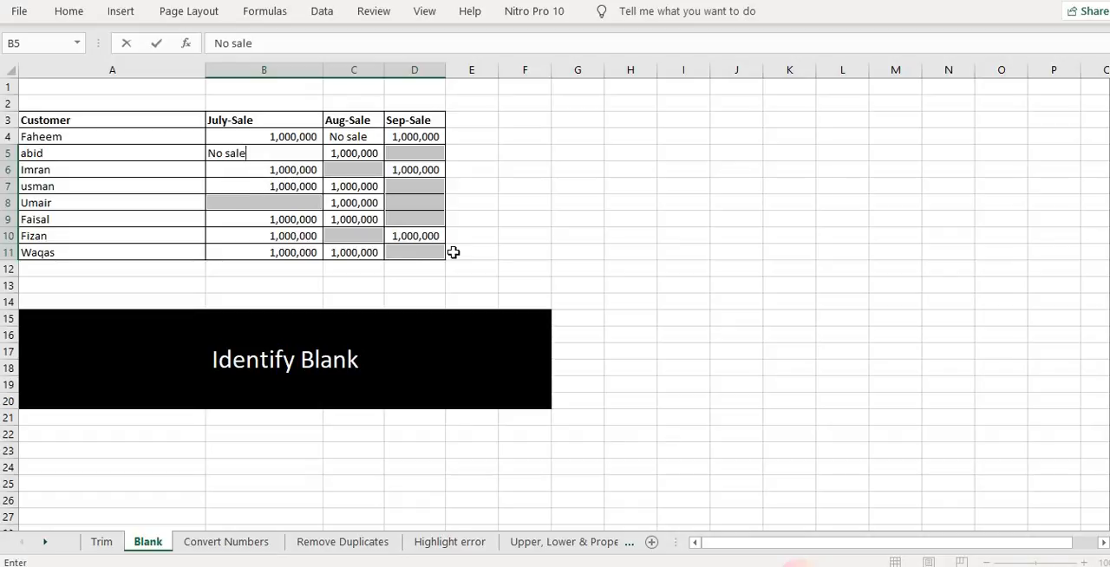
{"action": "key", "text": "ctrl+Return"}
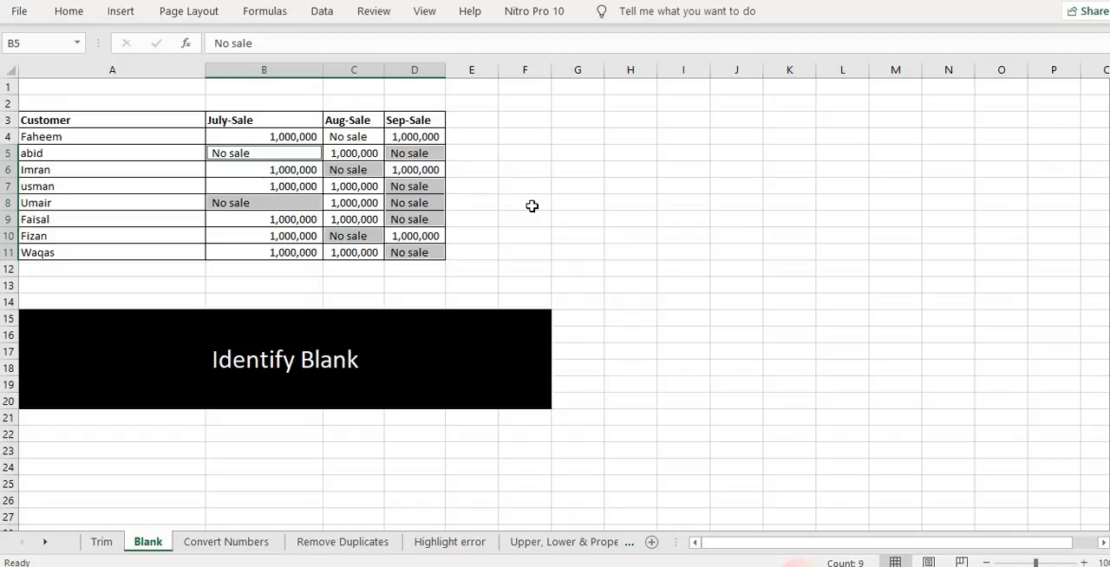
Open the Convert Numbers sheet and prefix the 123513 in A4 with an apostrophe to store it as text
{"action": "left_click", "coordinate": [263, 544]}
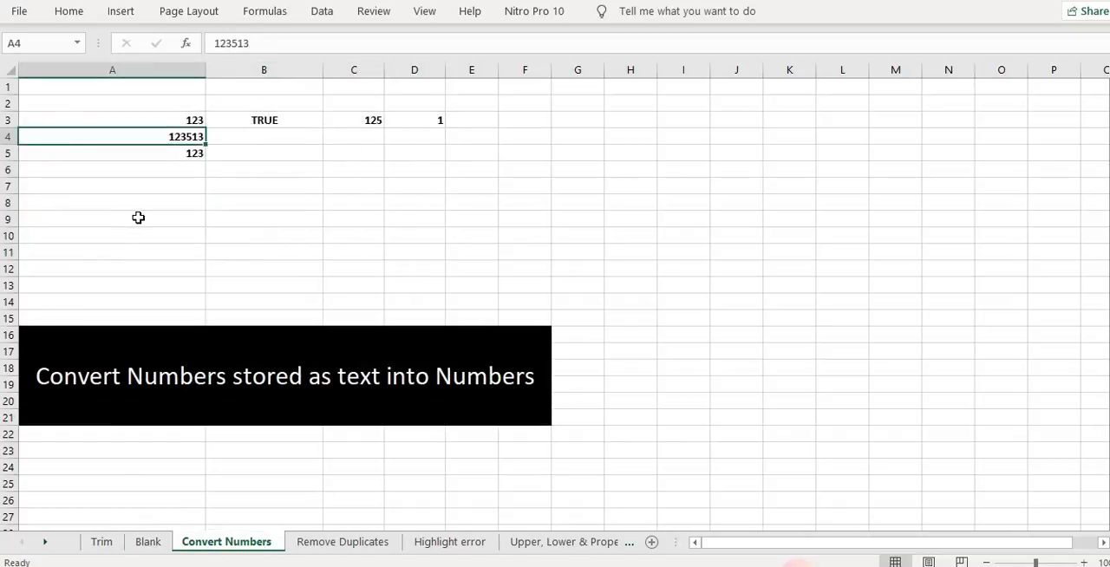
{"action": "key", "text": "F2"}
{"action": "key", "text": "Home"}
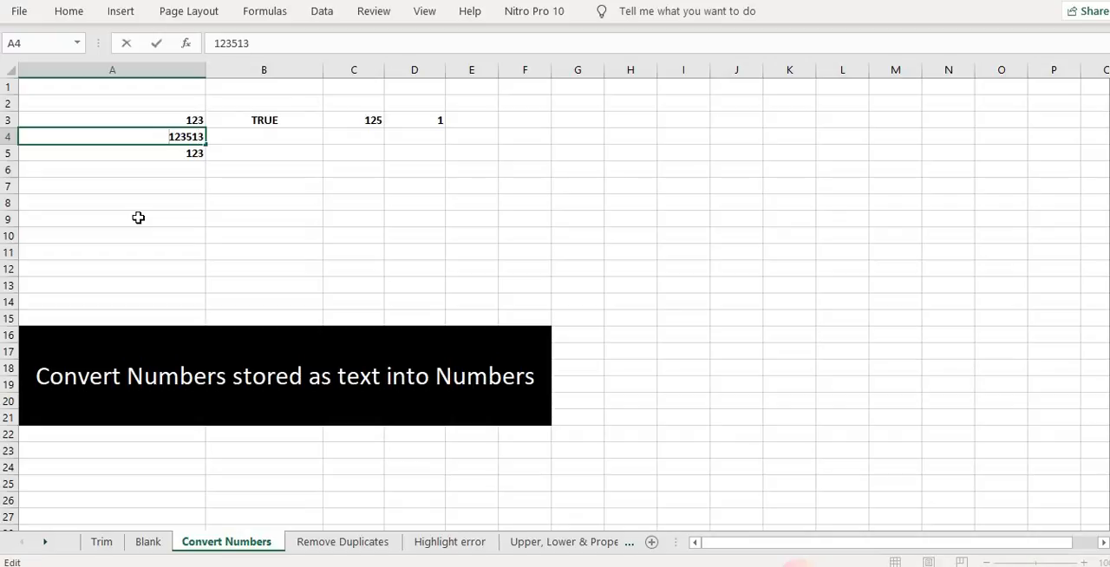
{"action": "type", "text": "'"}
{"action": "key", "text": "Return"}
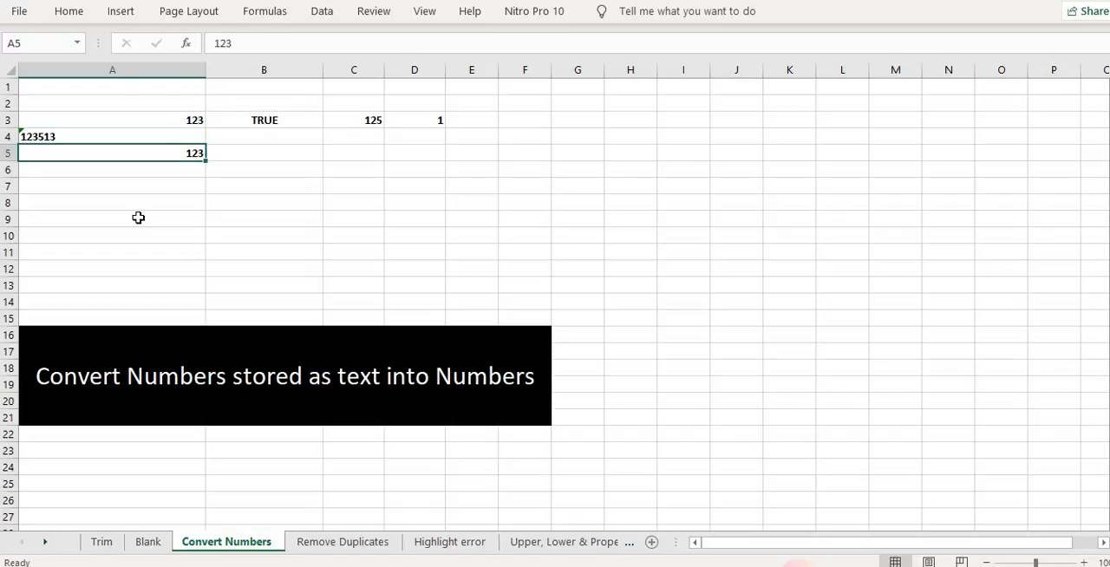
Prefix the 123 in A5 with an apostrophe so it is stored as text
{"action": "key", "text": "F2"}
{"action": "type", "text": "'"}
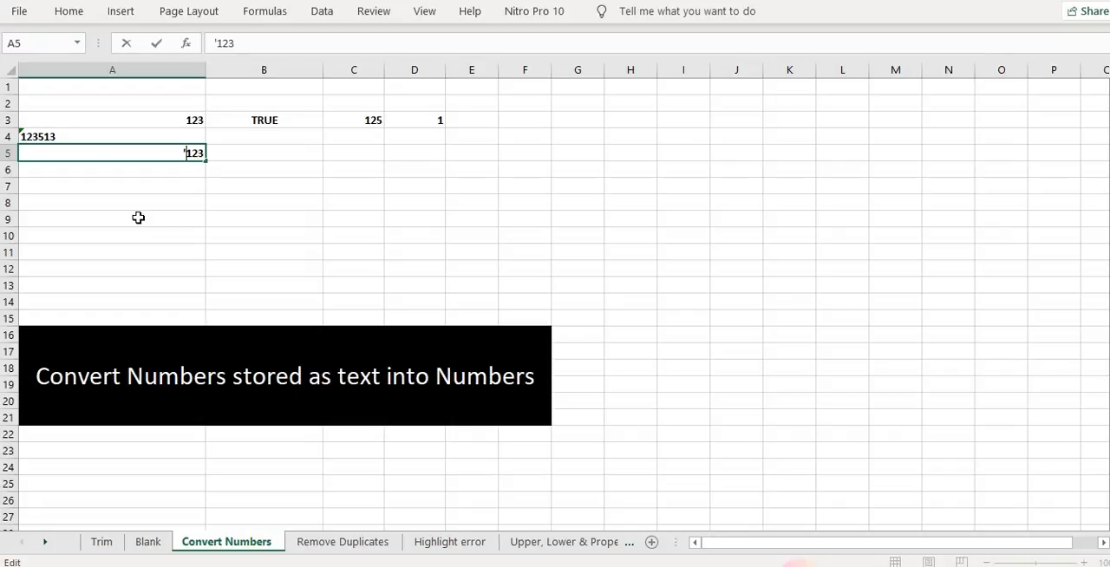
{"action": "key", "text": "Return"}
{"action": "key", "text": "Up"}
{"action": "key", "text": "Up"}
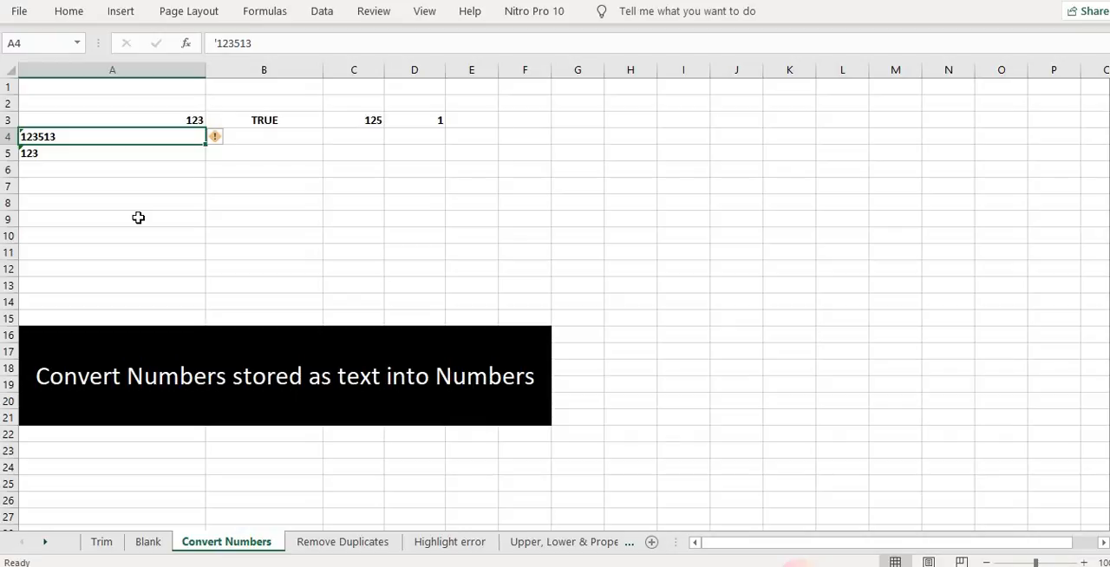
{"action": "left_click", "coordinate": [73, 10]}
{"action": "left_click", "coordinate": [568, 70]}
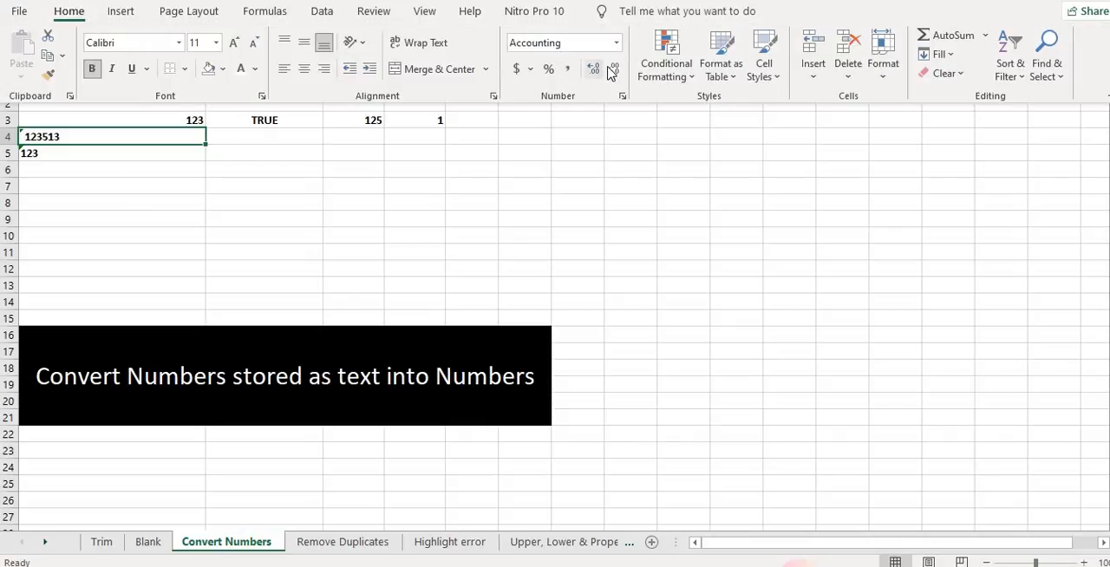
{"action": "left_click", "coordinate": [613, 69]}
{"action": "left_click", "coordinate": [185, 177]}
{"action": "left_click", "coordinate": [218, 42]}
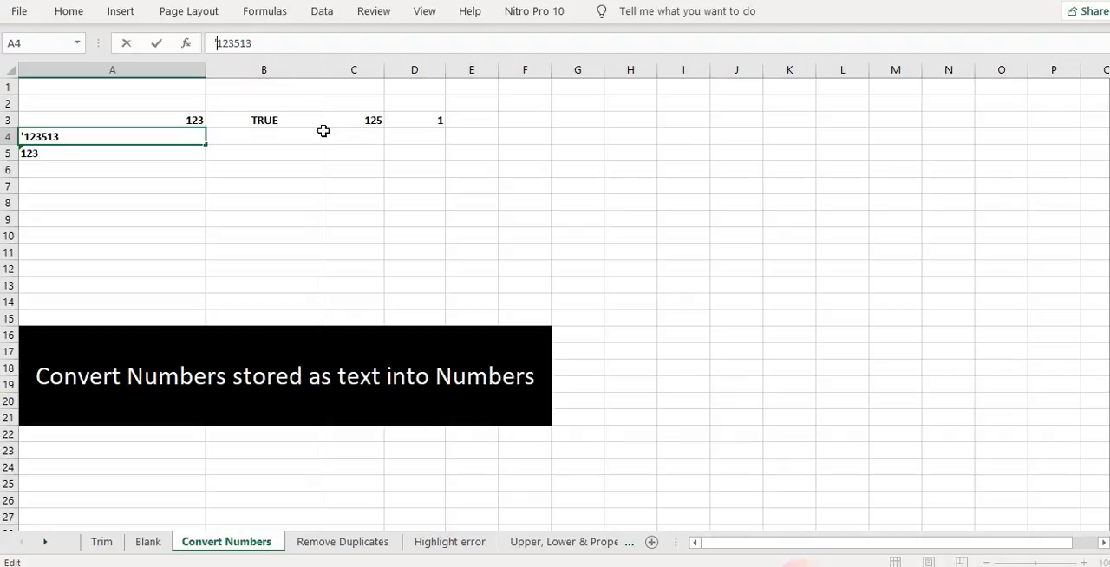
{"action": "key", "text": "Escape"}
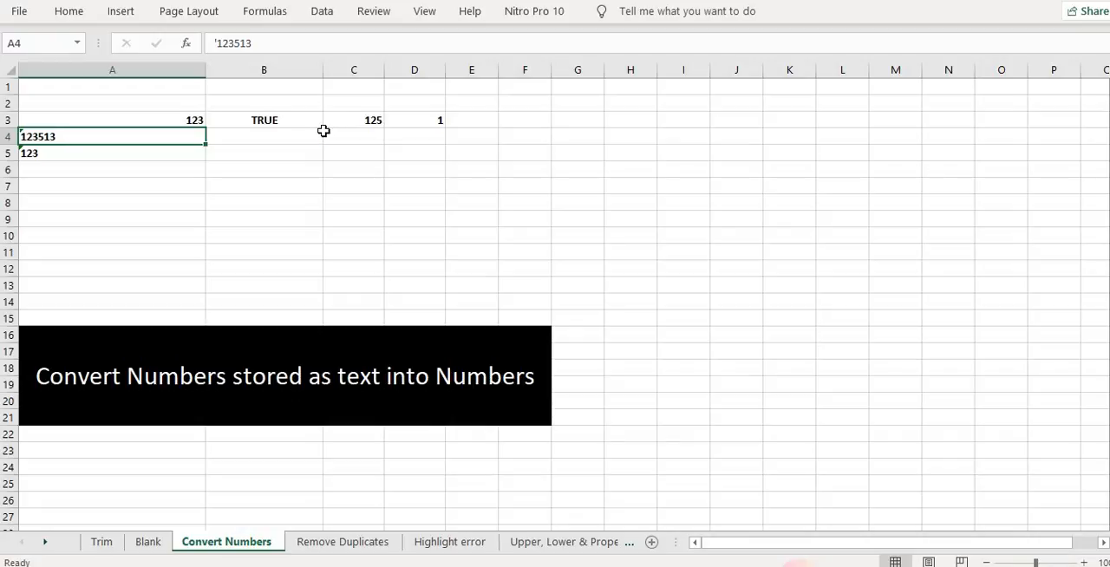
Copy the 1 in D3 and Paste Special it with Multiply onto A3:A5 to turn the text entries into numbers
{"action": "left_click", "coordinate": [440, 121]}
{"action": "key", "text": "ctrl+c"}
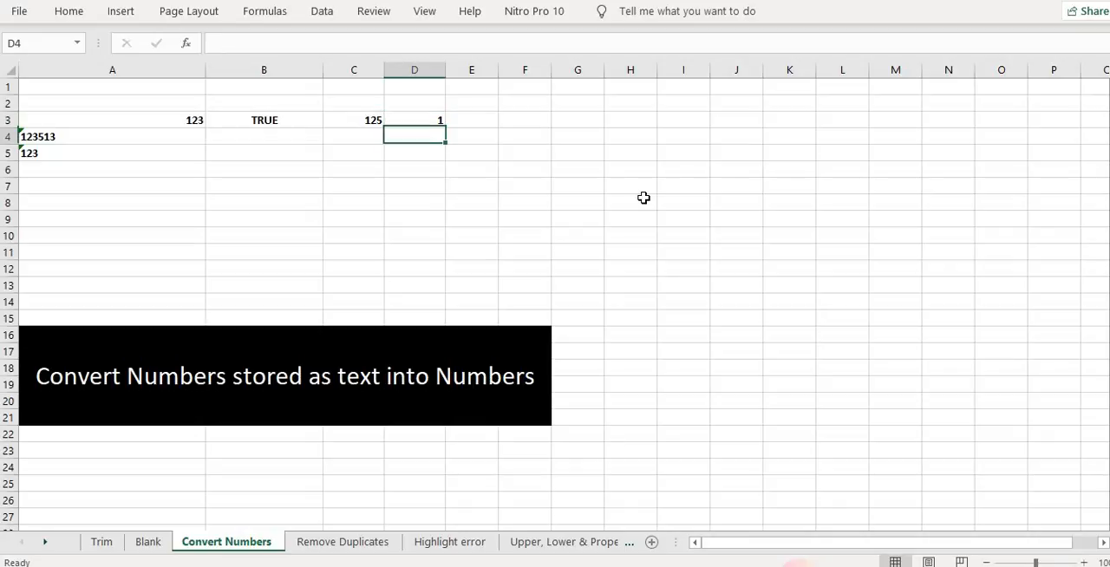
{"action": "key", "text": "Left"}
{"action": "key", "text": "Left"}
{"action": "key", "text": "Left"}
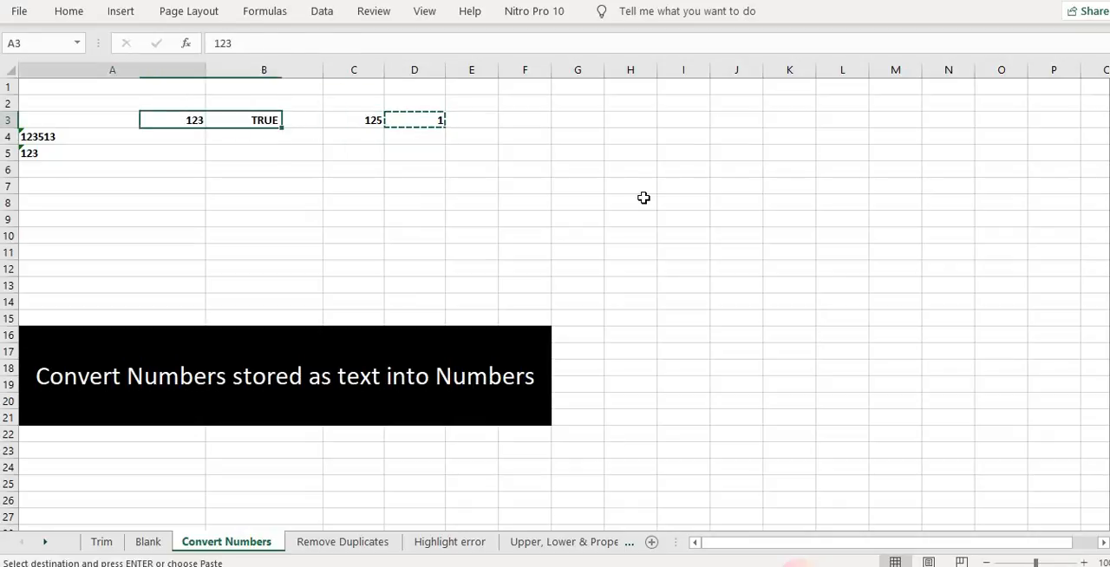
{"action": "key", "text": "shift+Down"}
{"action": "key", "text": "shift+Down"}
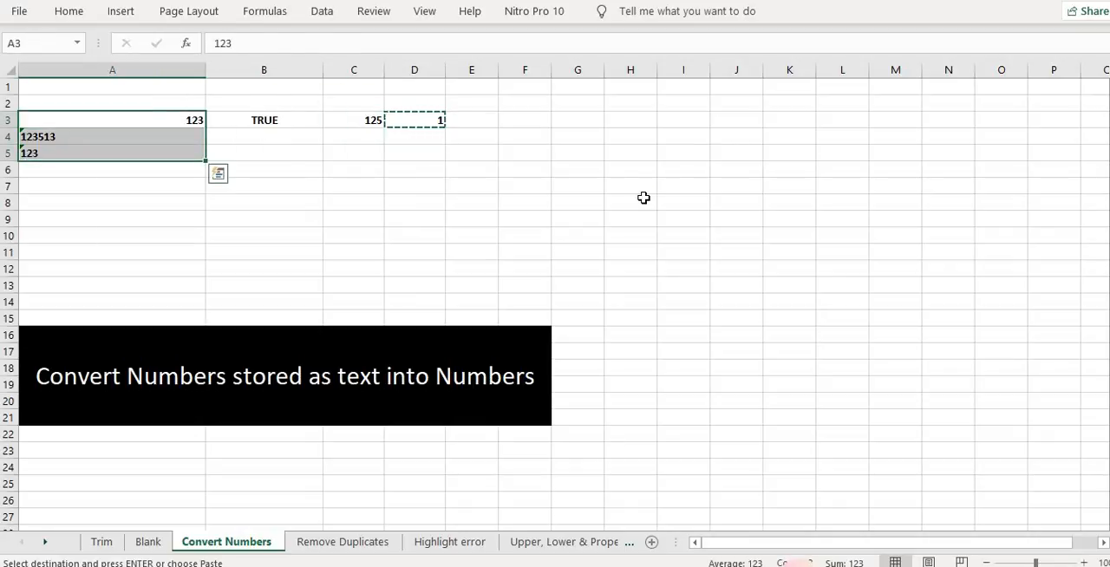
{"action": "key", "text": "ctrl+alt+v"}
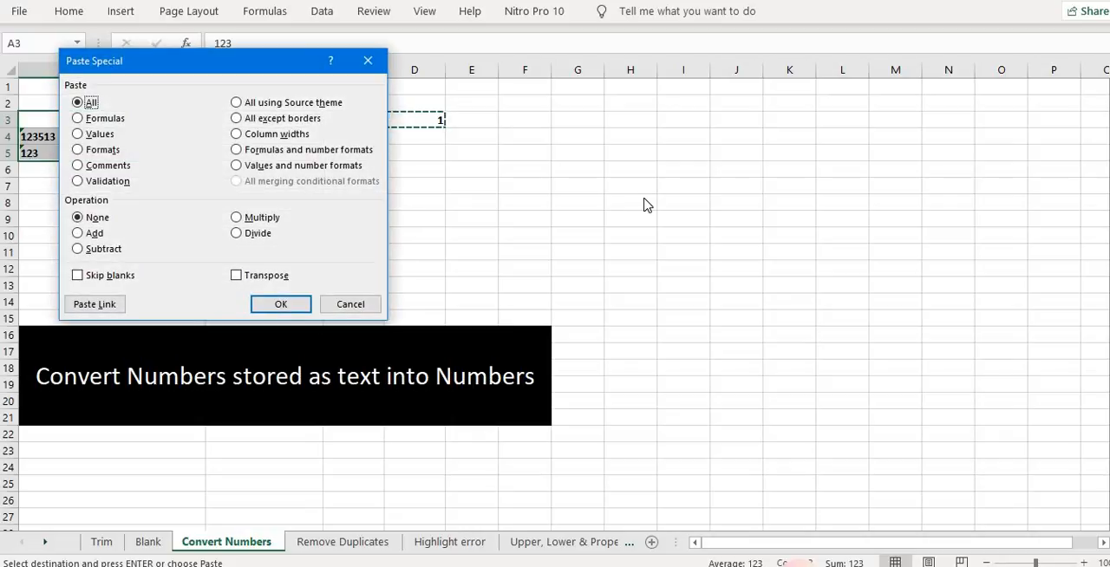
{"action": "left_click", "coordinate": [262, 220]}
{"action": "left_click", "coordinate": [281, 304]}
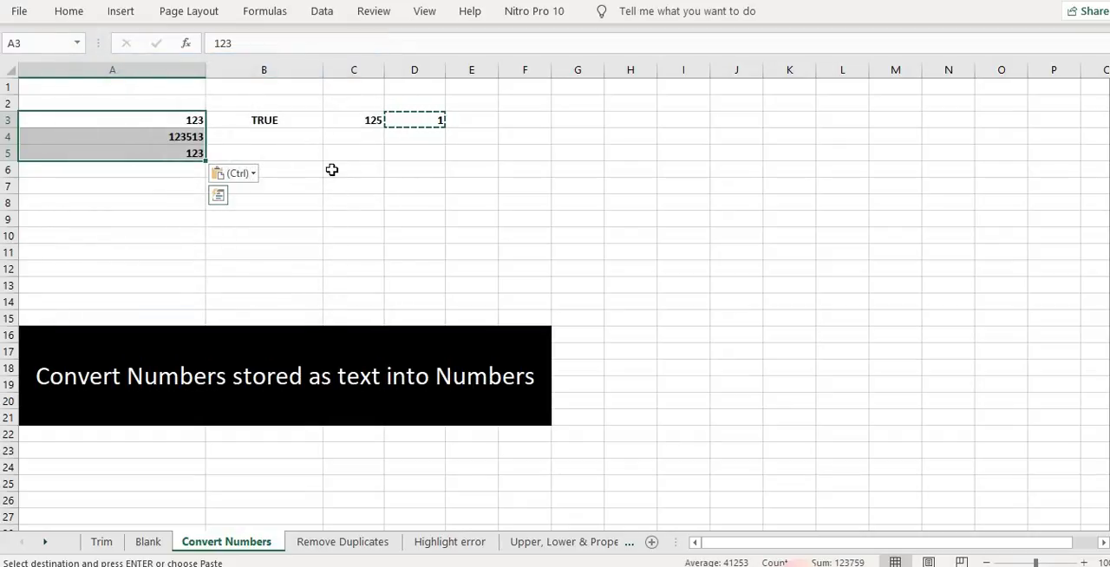
{"action": "key", "text": "Escape"}
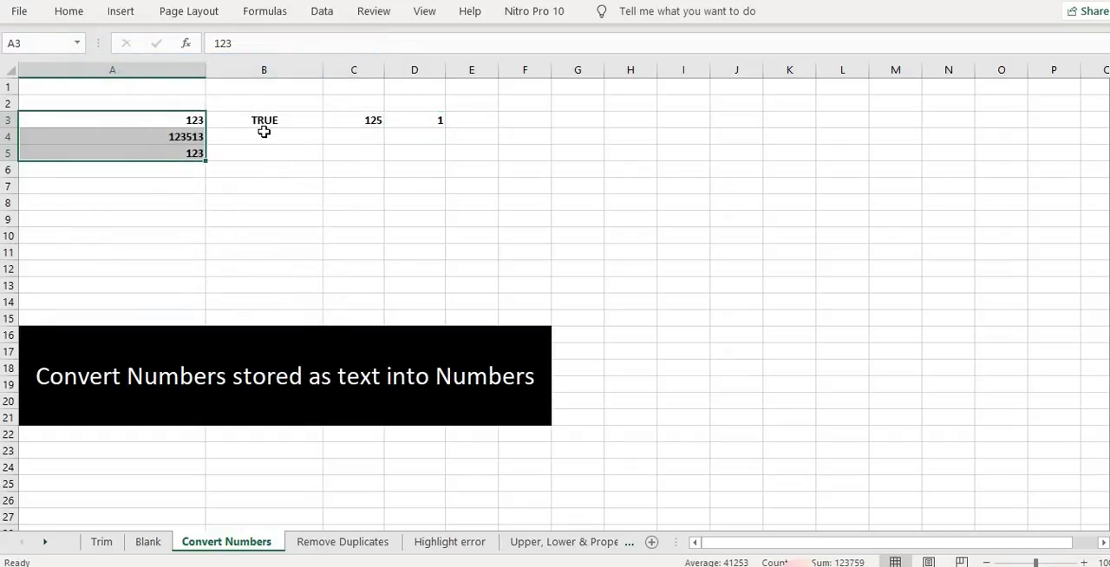
Apply comma style to A3:A5 and reduce it to zero decimal places
{"action": "left_click", "coordinate": [78, 15]}
{"action": "left_click", "coordinate": [567, 69]}
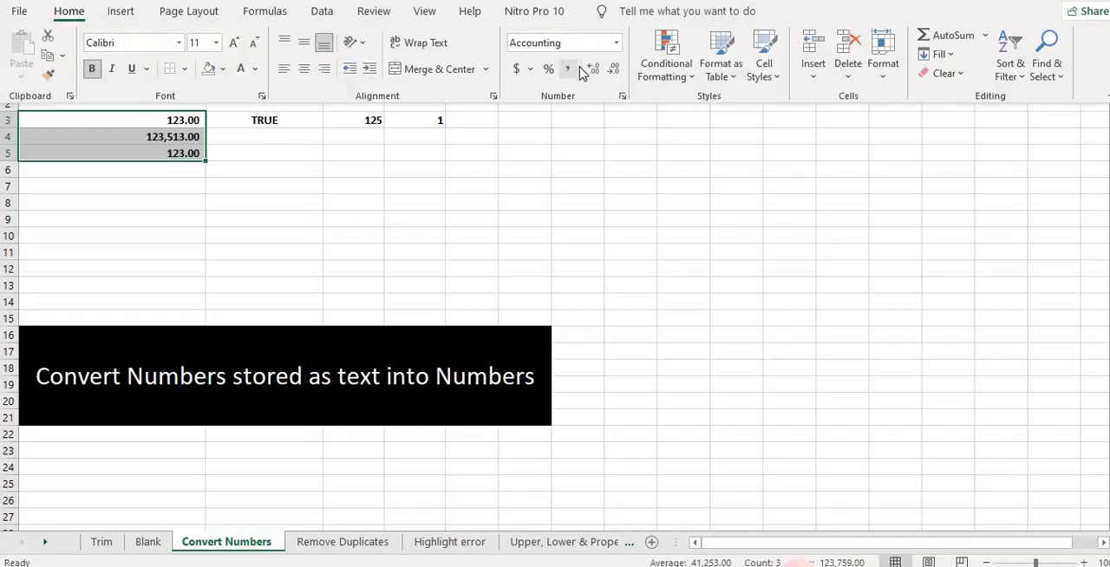
{"action": "left_click", "coordinate": [612, 72]}
{"action": "left_click", "coordinate": [612, 71]}
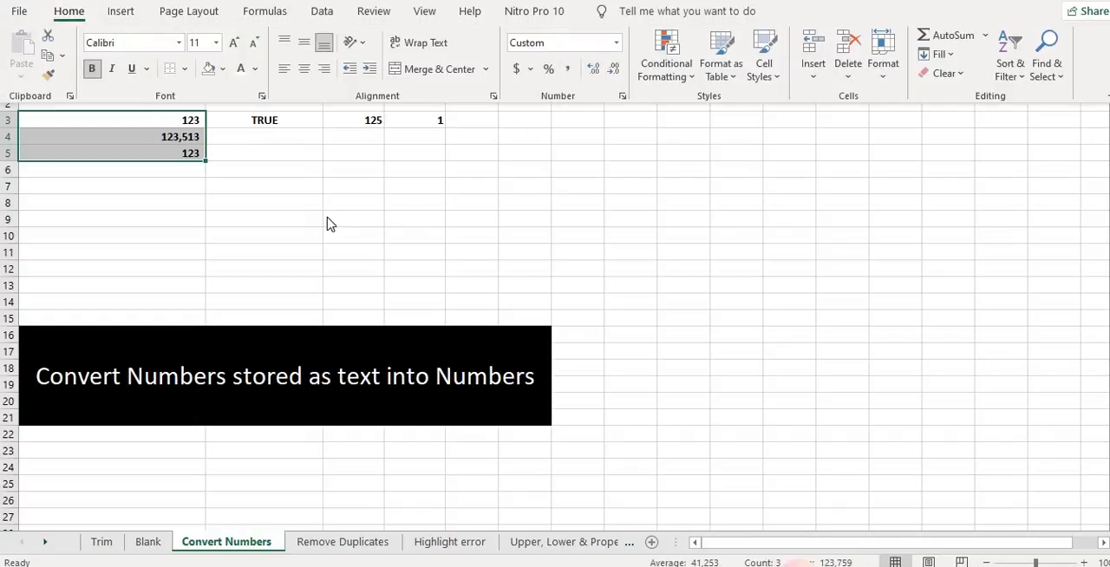
{"action": "left_click", "coordinate": [181, 152]}
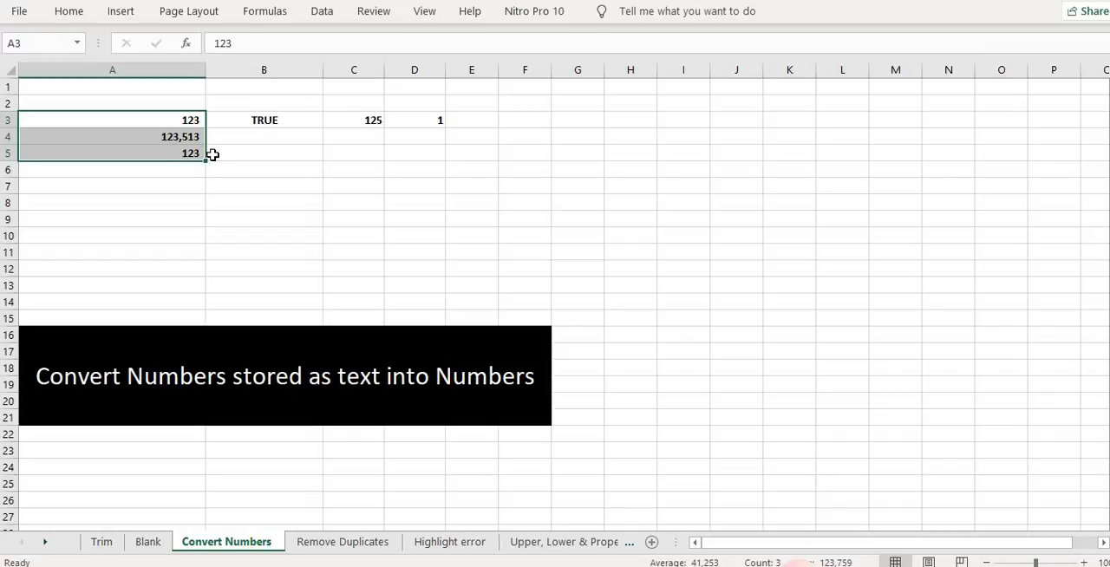
Prefix the number in A4 with an apostrophe to store it as text again
{"action": "key", "text": "Down"}
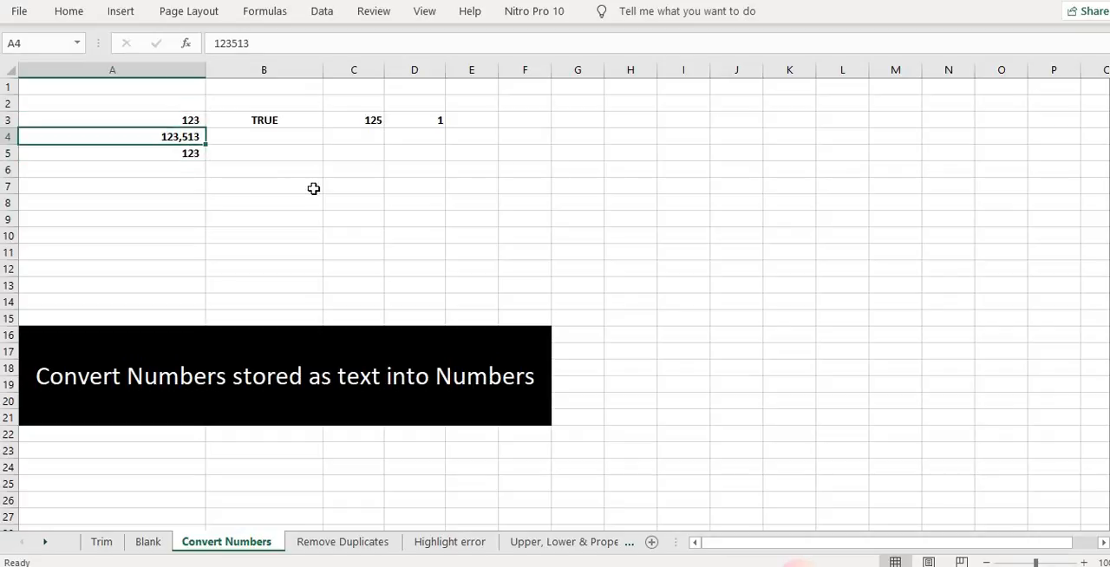
{"action": "key", "text": "F2"}
{"action": "type", "text": "'"}
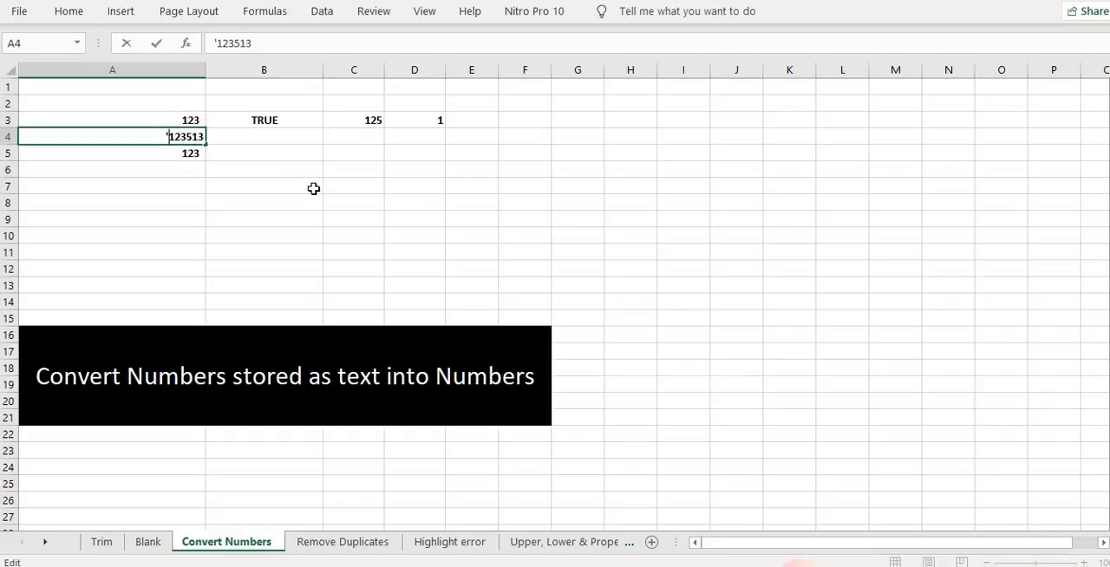
{"action": "key", "text": "Return"}
Fill the =A3<C3 comparison formula from B3 down into B4
{"action": "key", "text": "Up"}
{"action": "key", "text": "Up"}
{"action": "key", "text": "Right"}
{"action": "key", "text": "F2"}
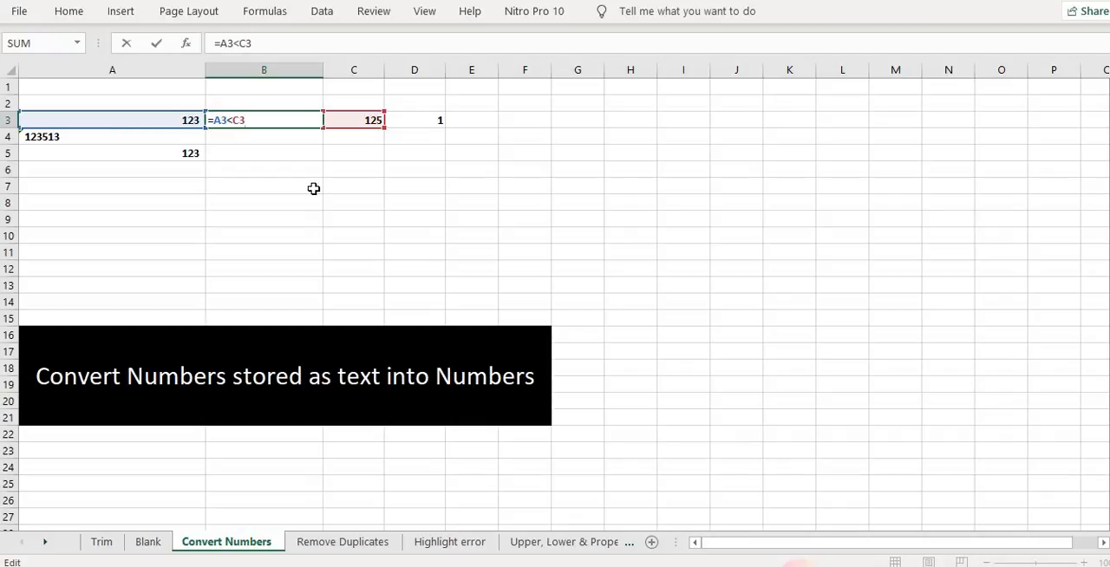
{"action": "key", "text": "ctrl+Return"}
{"action": "key", "text": "Down"}
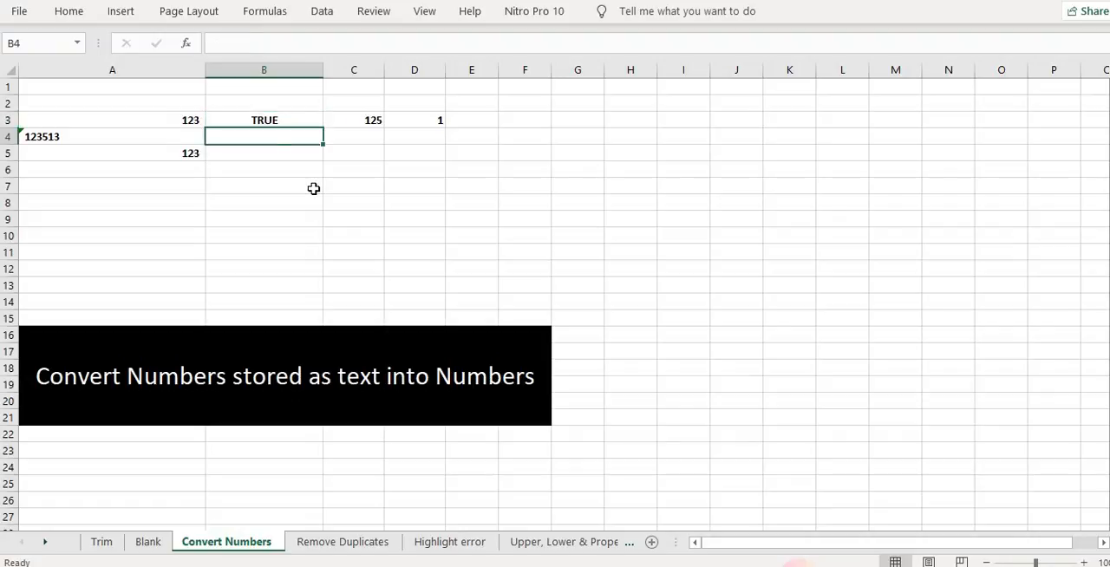
{"action": "key", "text": "ctrl+d"}
{"action": "key", "text": "F2"}
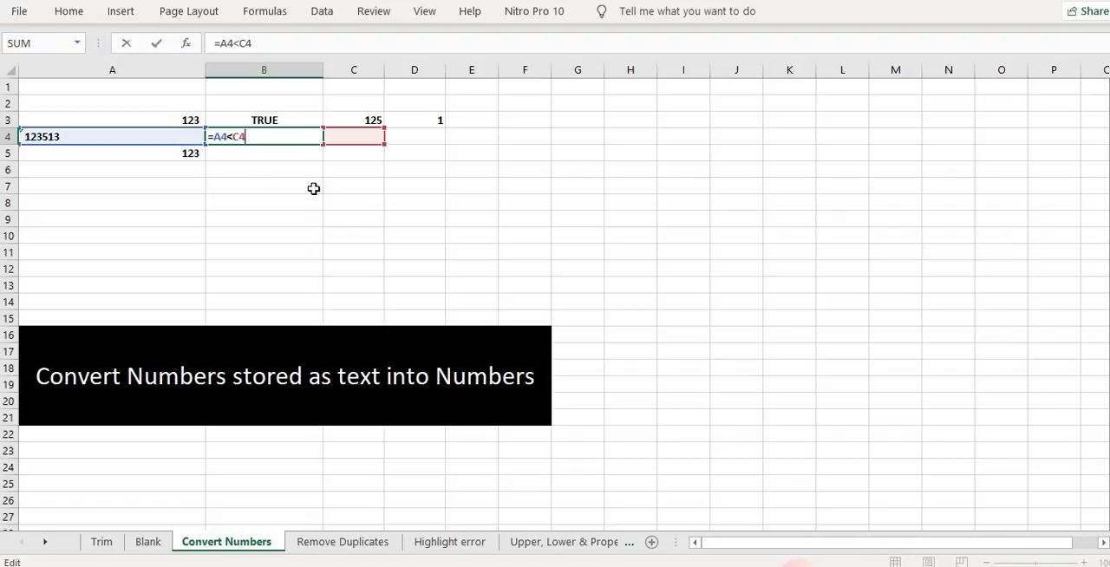
{"action": "key", "text": "Escape"}
Enter the number 120 in A4
{"action": "key", "text": "Left"}
{"action": "type", "text": "120"}
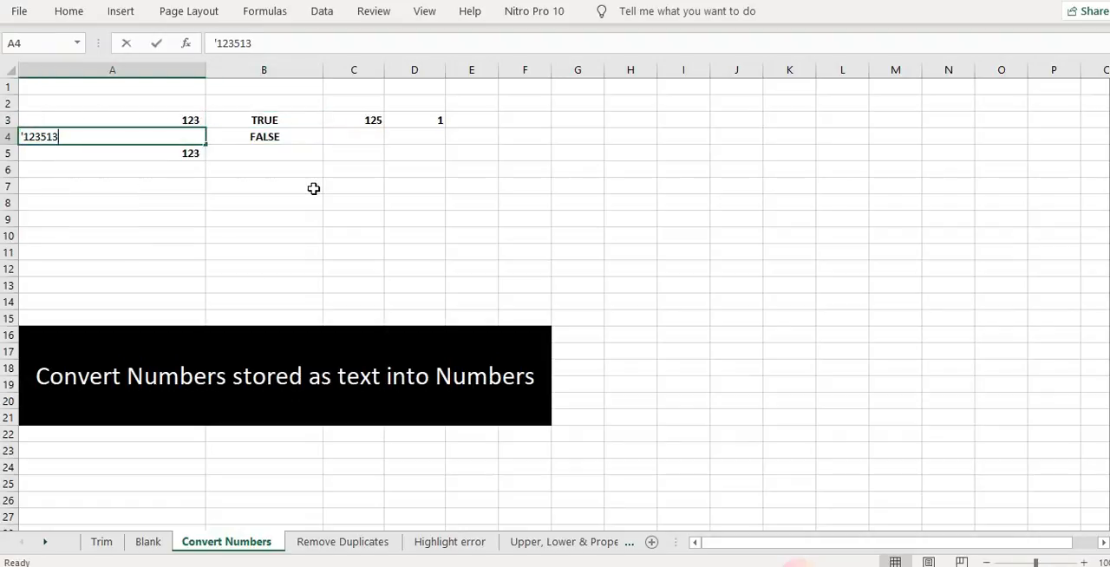
{"action": "key", "text": "Return"}
{"action": "key", "text": "Up"}
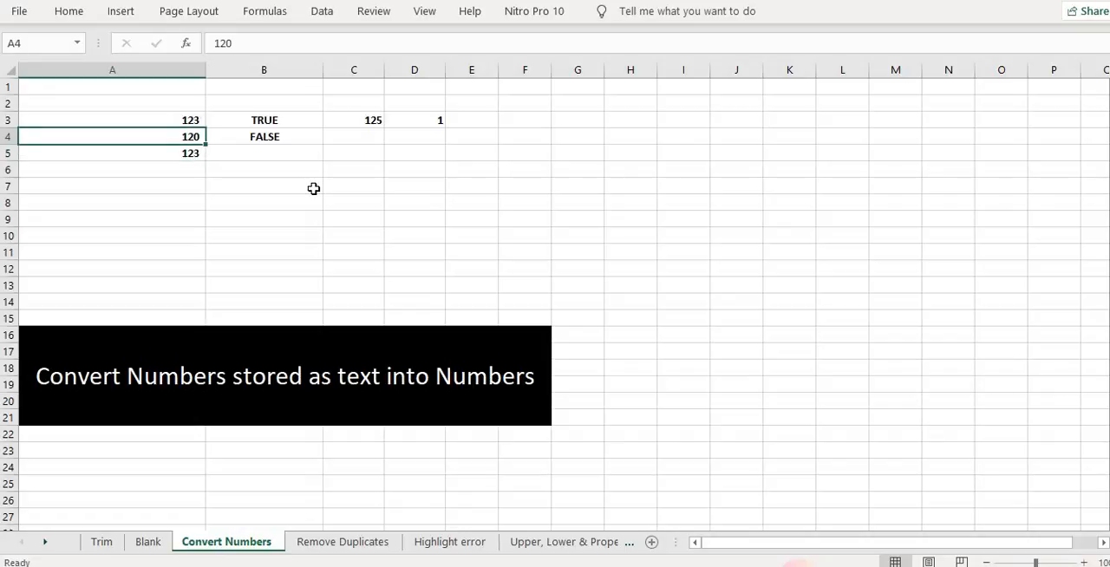
Re-enter A4 as text by typing '120 with a leading apostrophe
{"action": "type", "text": "'120"}
{"action": "key", "text": "Return"}
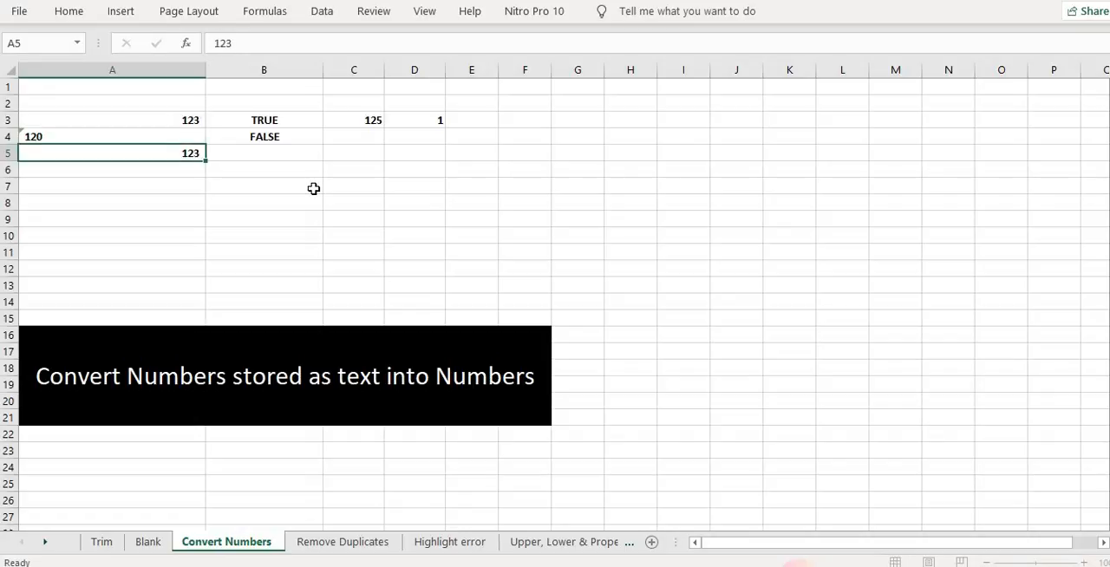
{"action": "key", "text": "Up"}
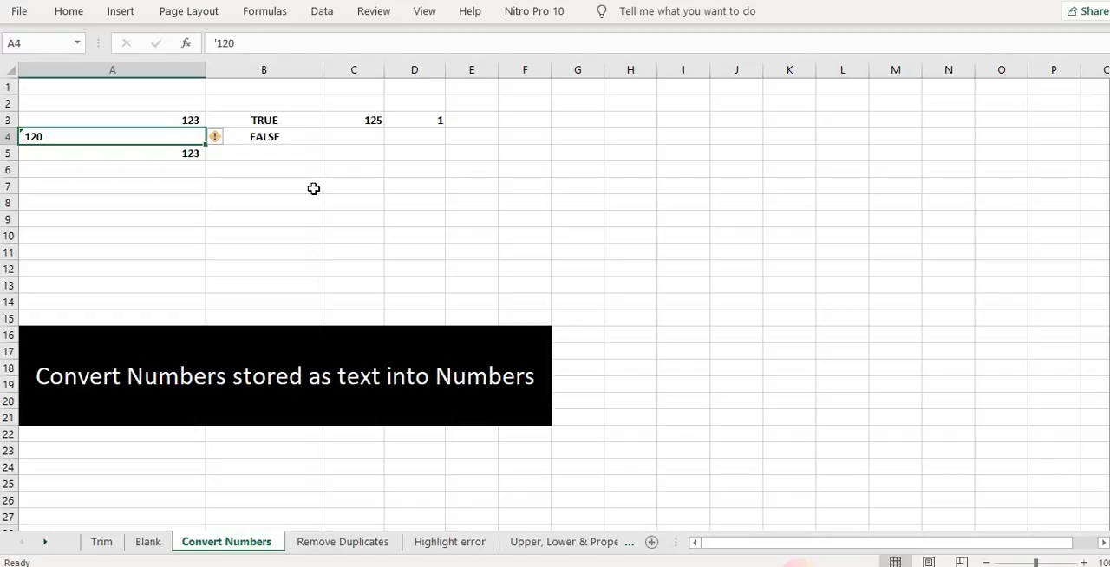
{"action": "key", "text": "Right"}
{"action": "key", "text": "Left"}
{"action": "key", "text": "Up"}
{"action": "key", "text": "shift+Down"}
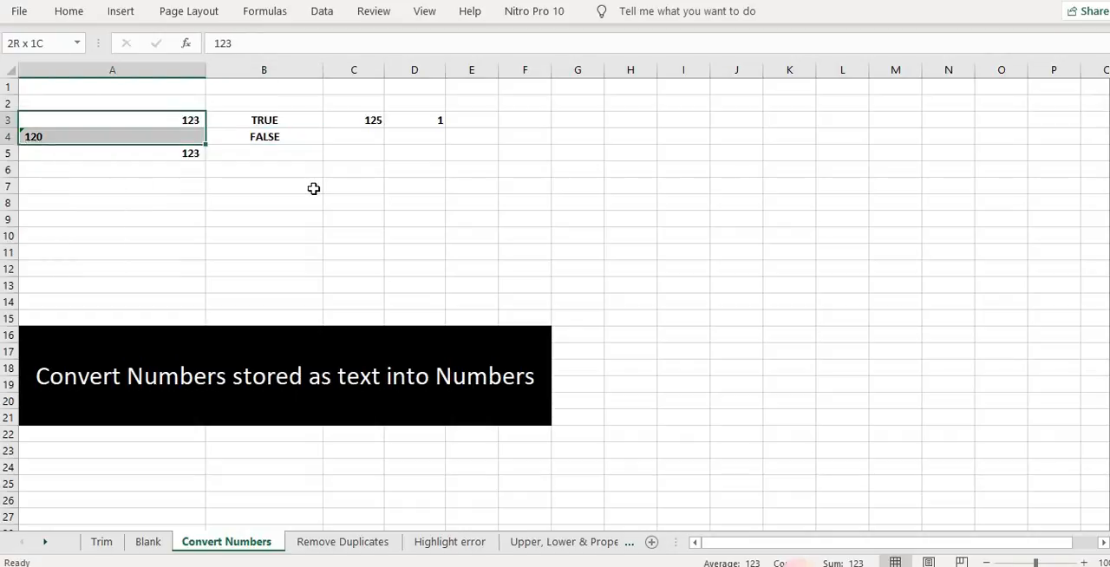
{"action": "key", "text": "shift+Down"}
{"action": "key", "text": "Down"}
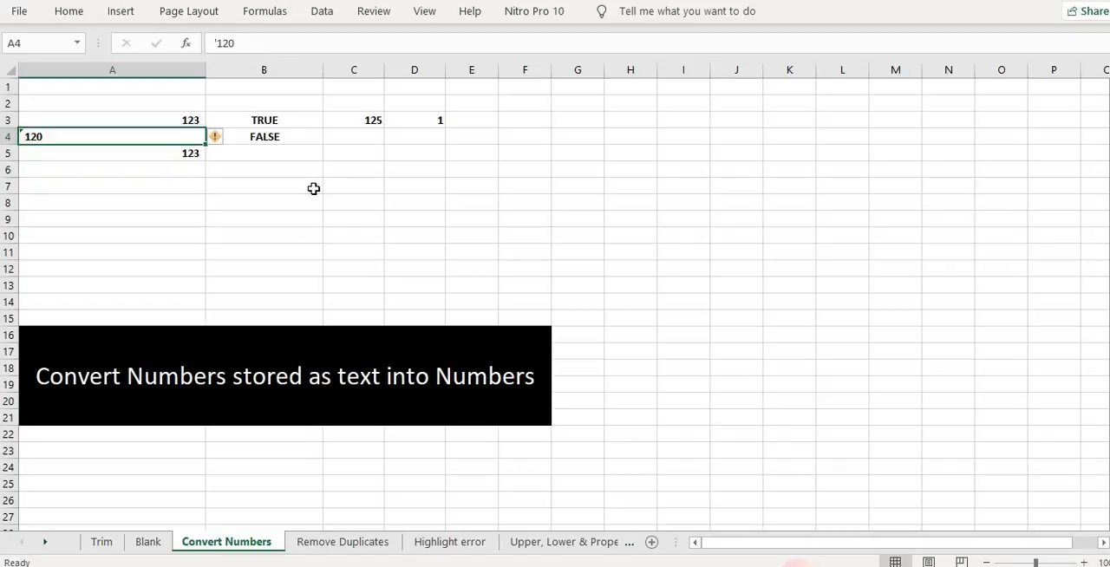
{"action": "left_click", "coordinate": [73, 10]}
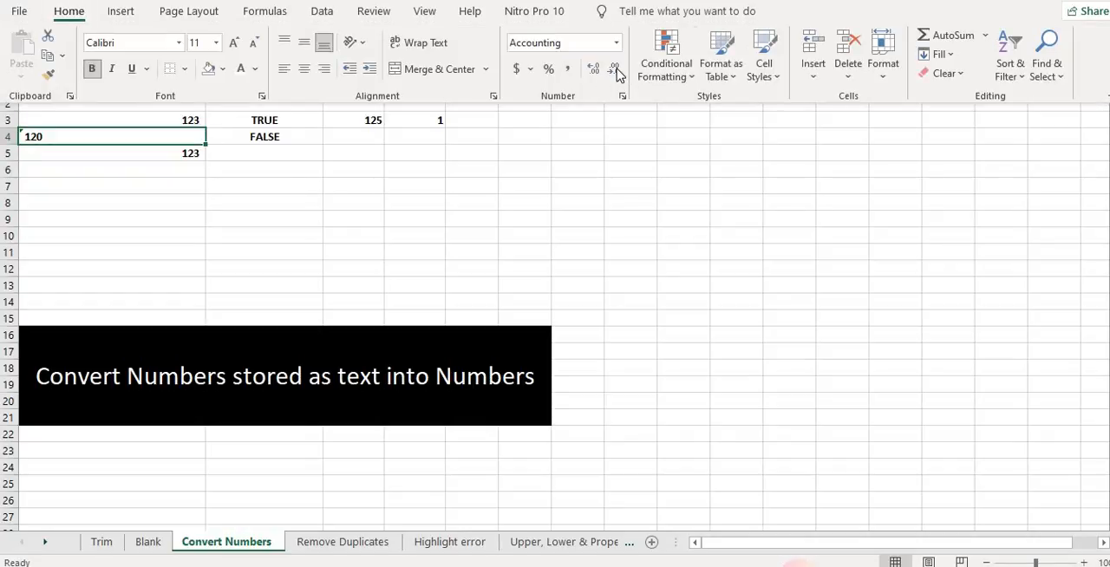
{"action": "left_click", "coordinate": [183, 215]}
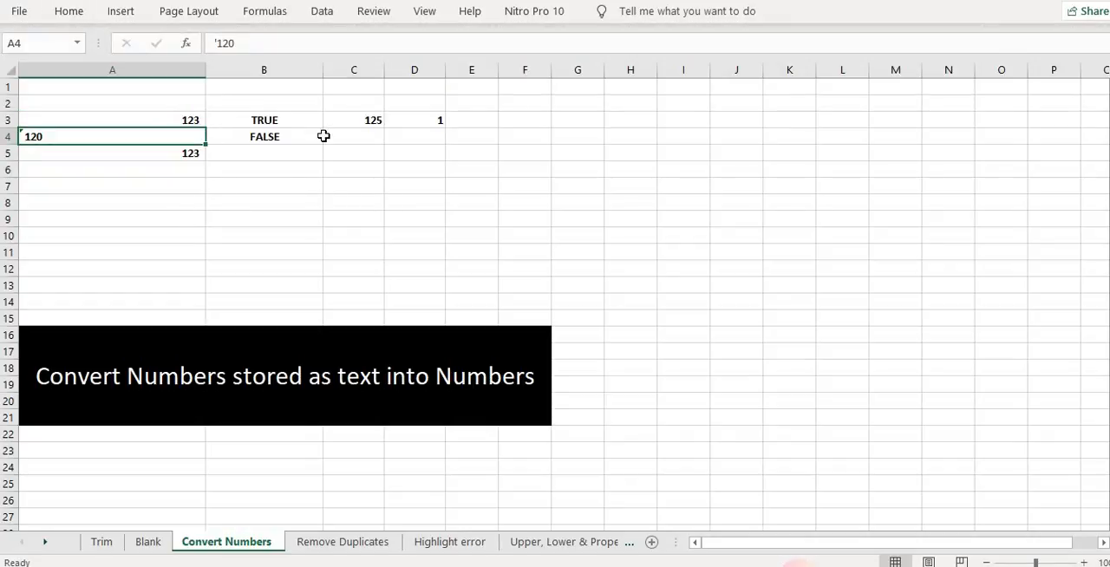
Copy D3's value 1 and multiply A3:A5 by it through Paste Special to convert them to numbers
{"action": "left_click", "coordinate": [416, 119]}
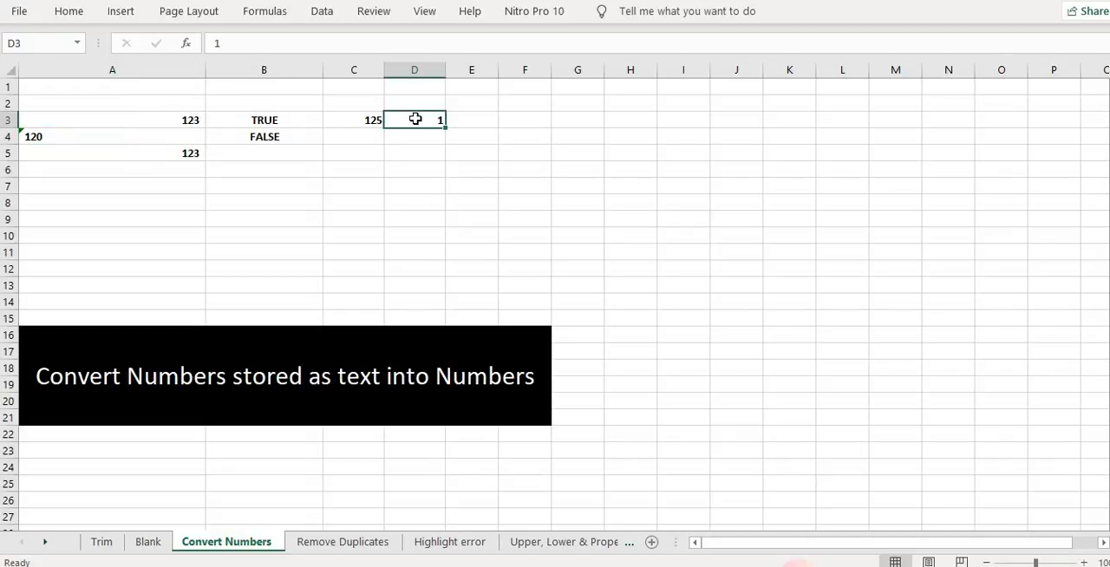
{"action": "key", "text": "ctrl+c"}
{"action": "key", "text": "Left"}
{"action": "key", "text": "Left"}
{"action": "key", "text": "Left"}
{"action": "key", "text": "shift+Down"}
{"action": "key", "text": "shift+Down"}
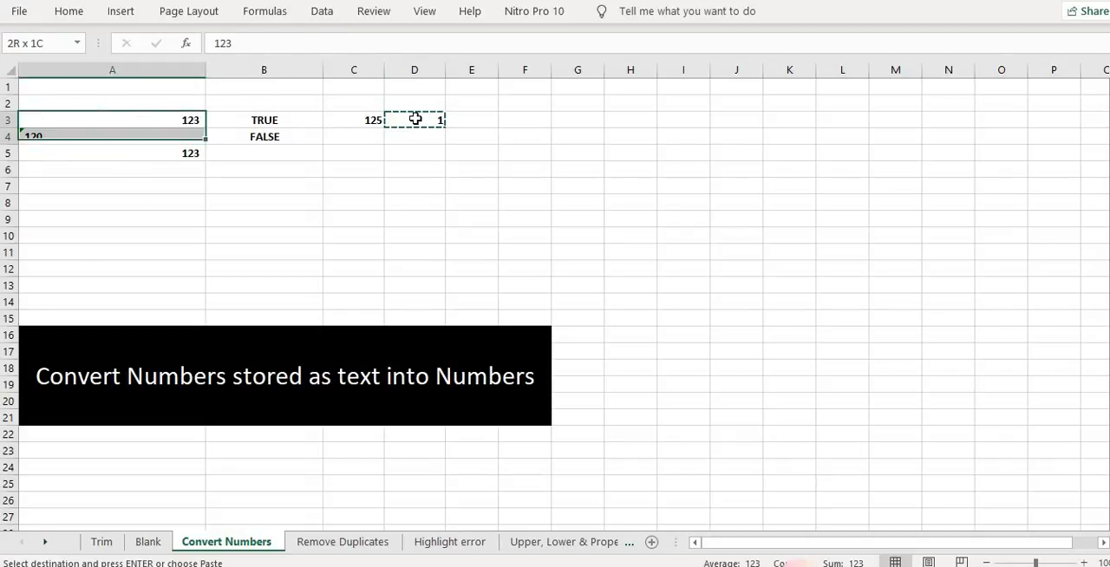
{"action": "key", "text": "ctrl+alt+v"}
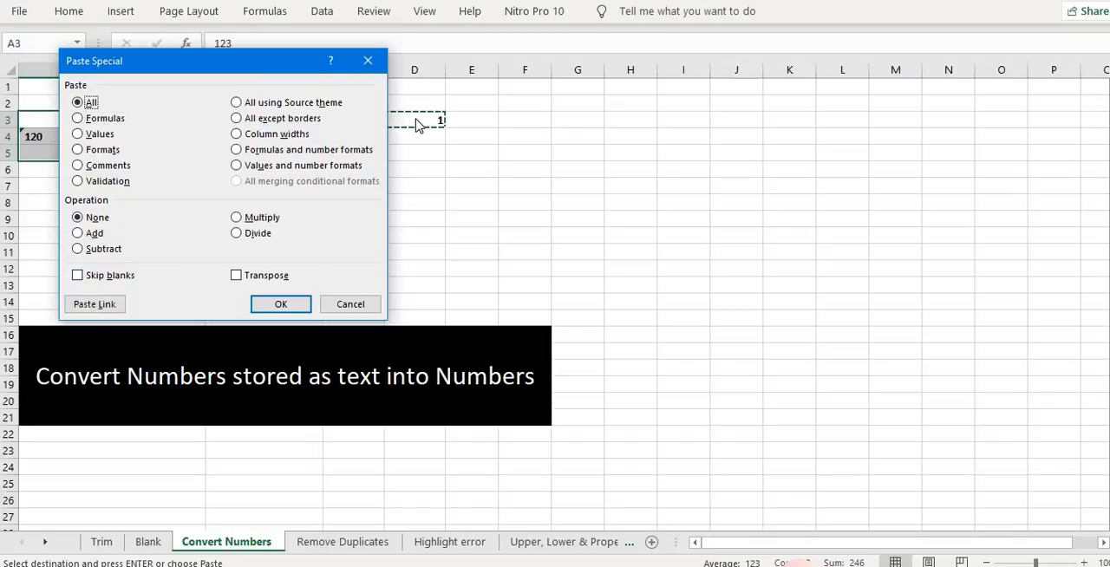
{"action": "left_click", "coordinate": [253, 218]}
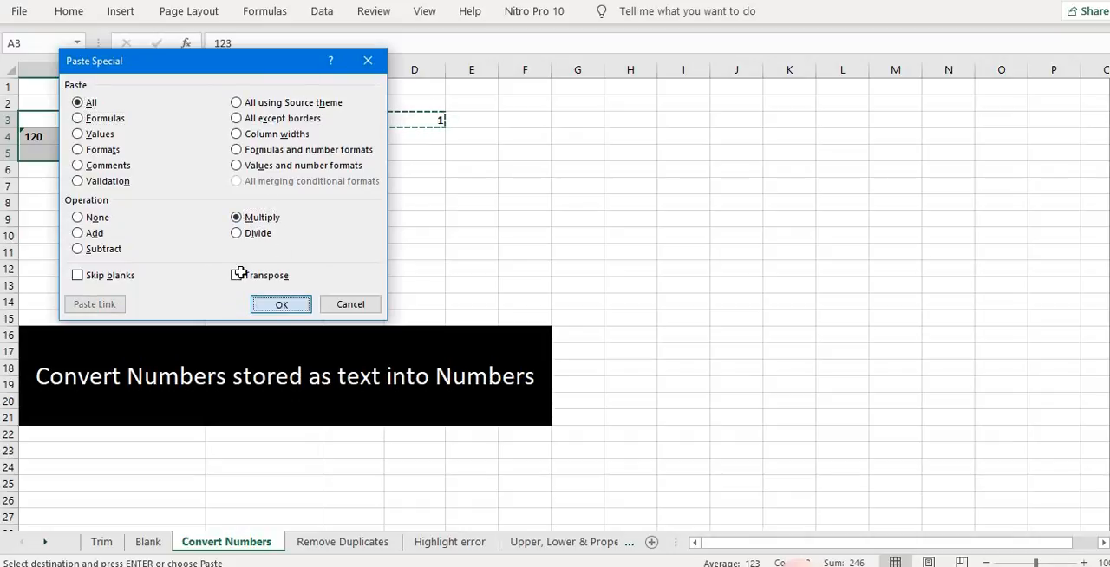
{"action": "left_click", "coordinate": [281, 304]}
{"action": "left_click", "coordinate": [349, 201]}
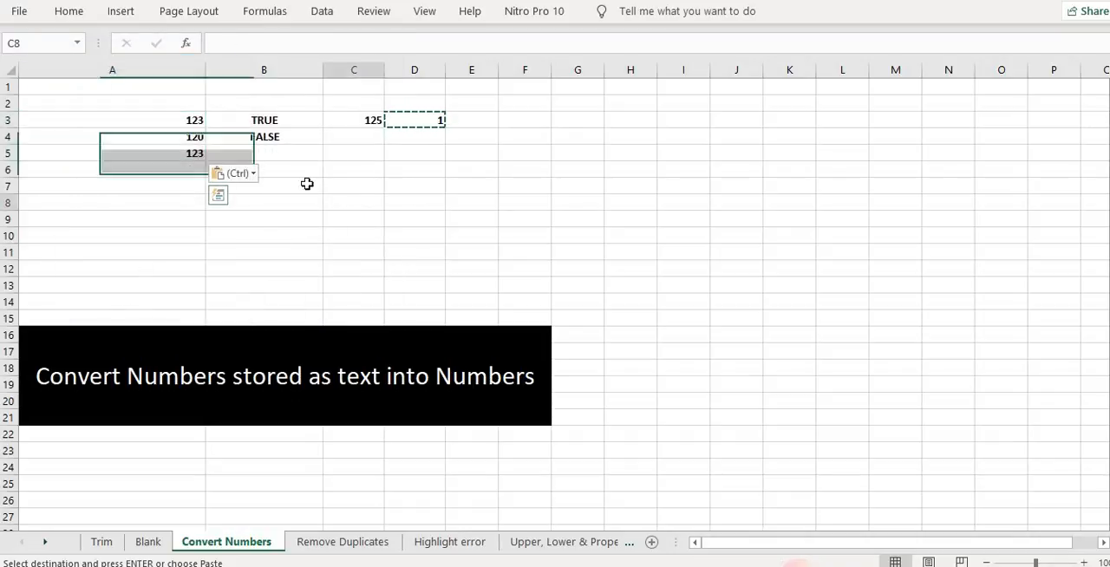
Delete the comparison formula in B4 and switch to the Remove Duplicates sheet
{"action": "left_click", "coordinate": [297, 136]}
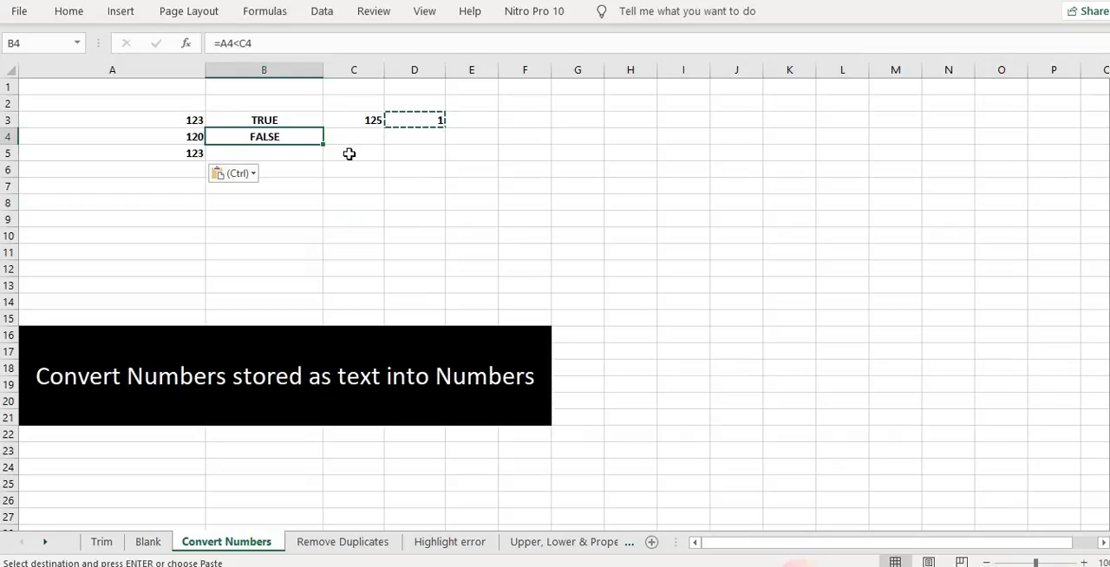
{"action": "key", "text": "Delete"}
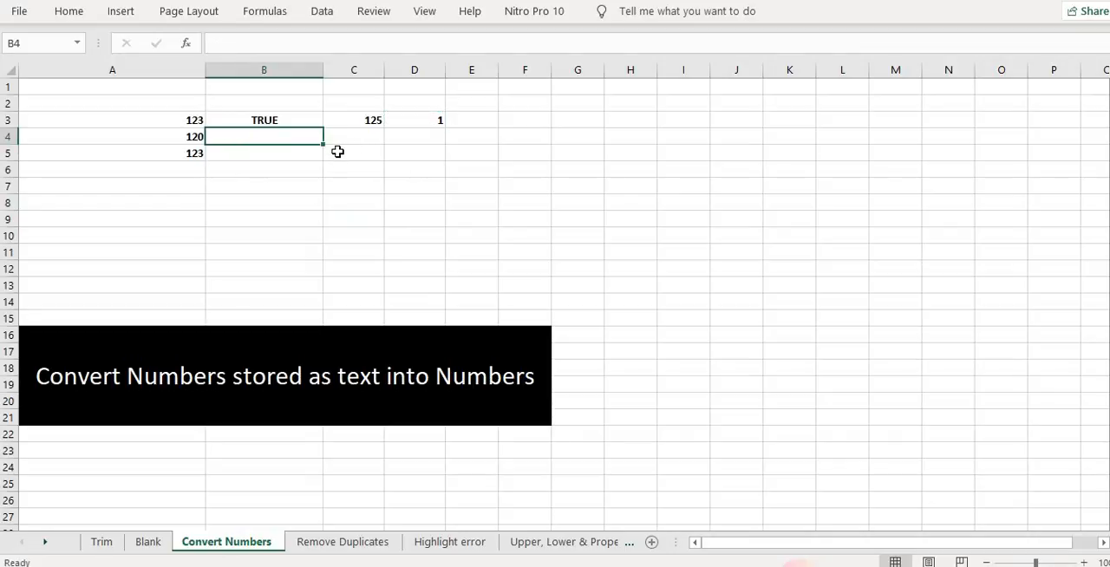
{"action": "left_click", "coordinate": [340, 541]}
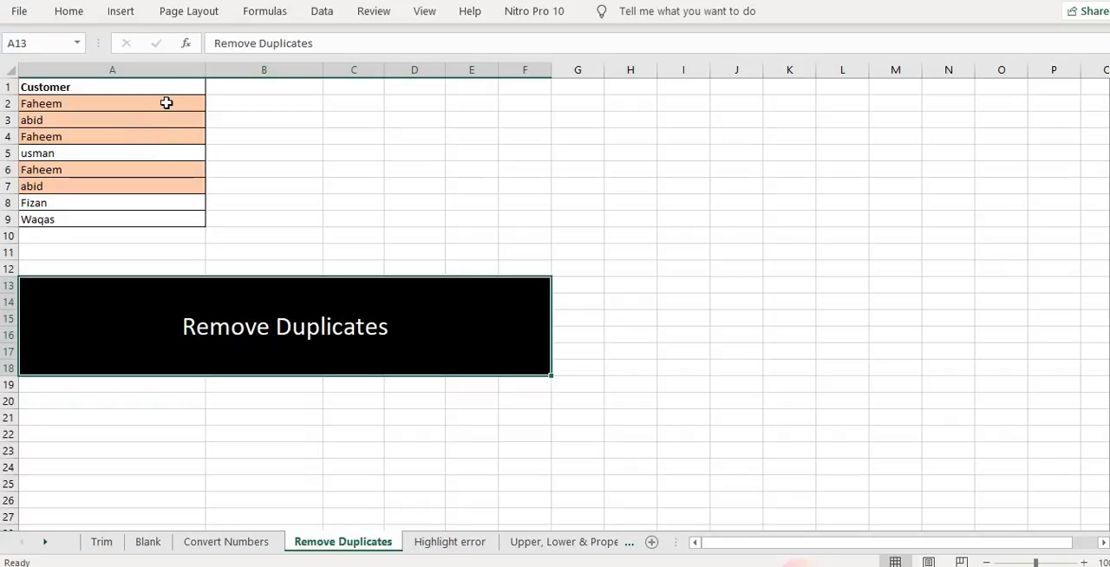
Clear the existing conditional formatting rules from the customer list A2:A9
{"action": "left_click_drag", "start_coordinate": [166, 101], "coordinate": [151, 219]}
{"action": "left_click", "coordinate": [69, 12]}
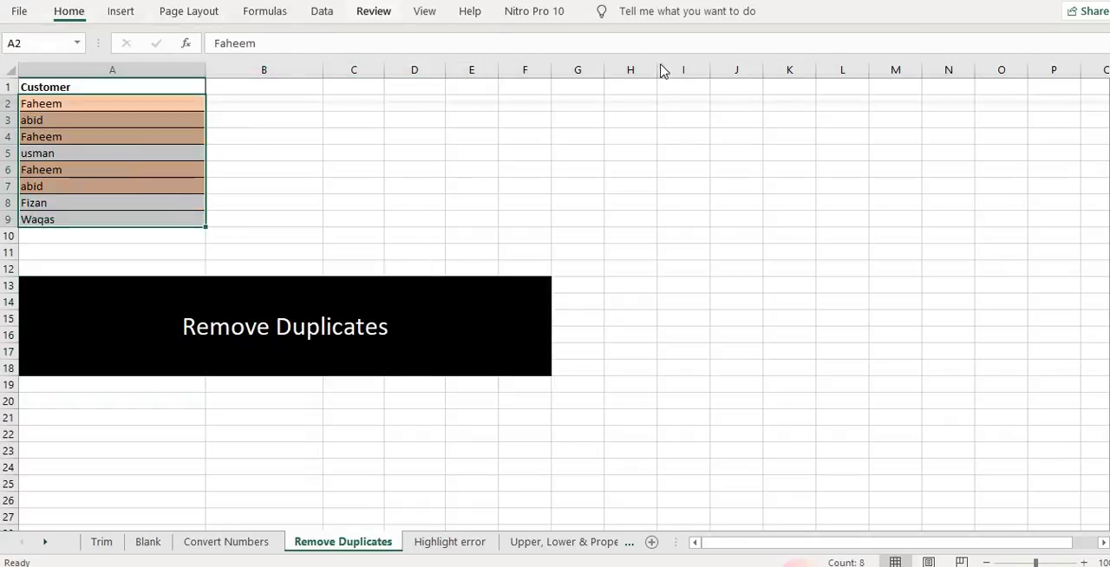
{"action": "left_click", "coordinate": [666, 57]}
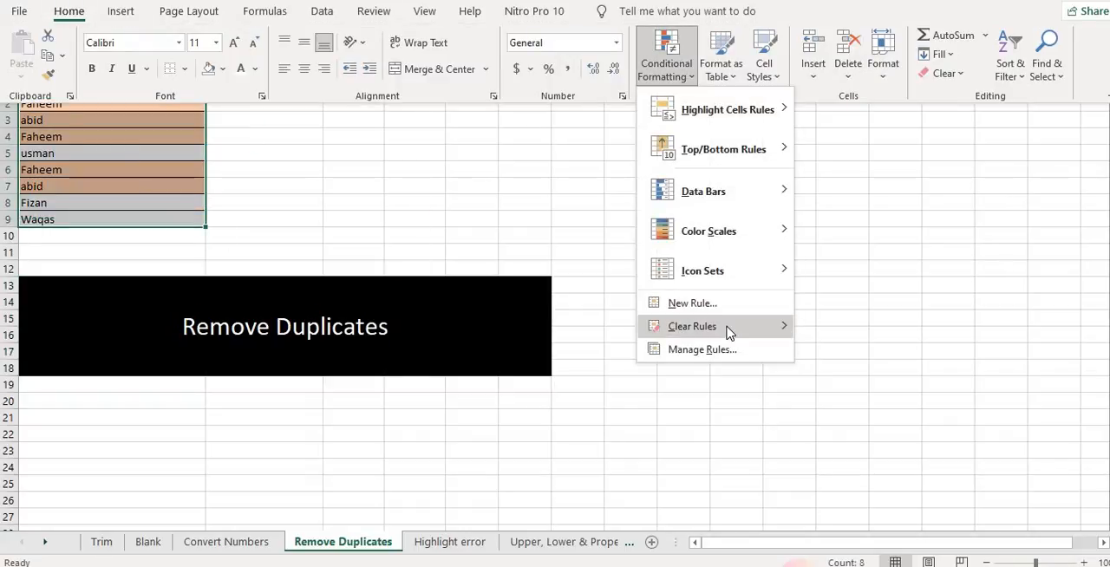
{"action": "left_click", "coordinate": [601, 268]}
{"action": "left_click", "coordinate": [600, 233]}
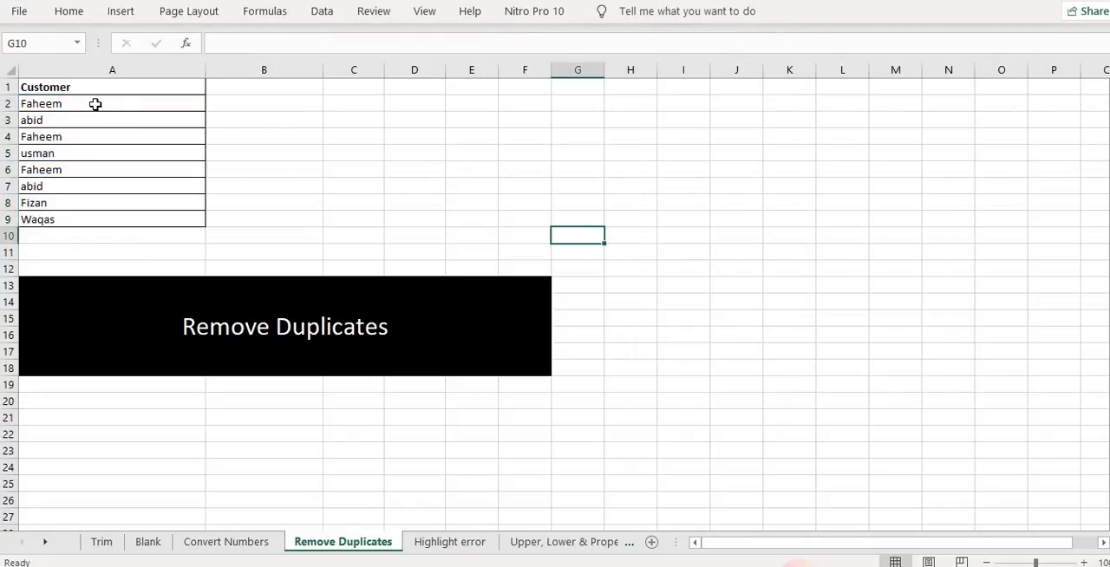
Create a new conditional formatting rule on A2:A9 that highlights duplicate values with a gold fill
{"action": "left_click_drag", "start_coordinate": [94, 105], "coordinate": [90, 216]}
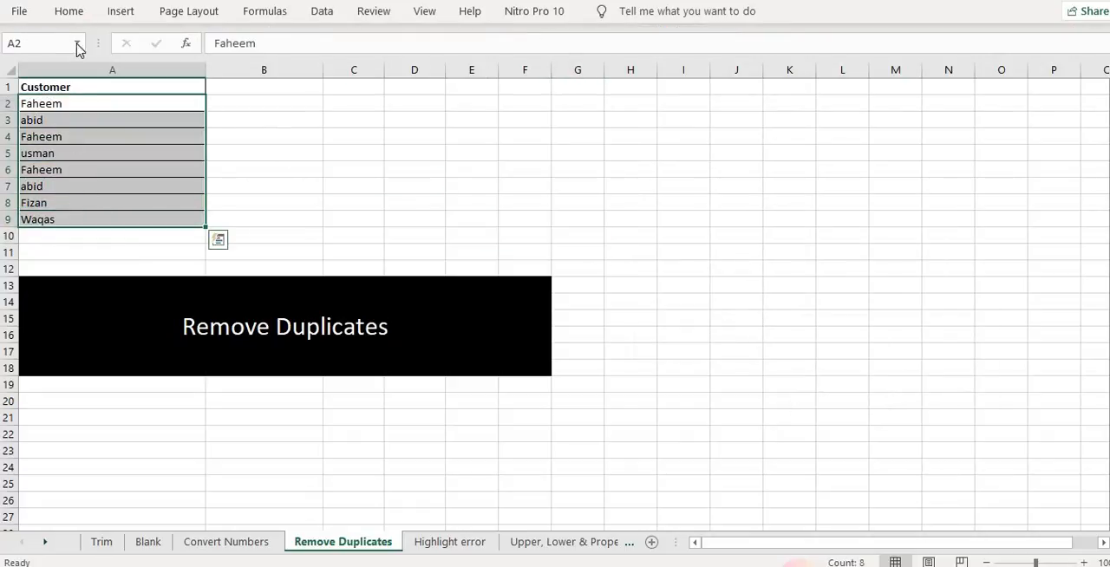
{"action": "left_click", "coordinate": [75, 14]}
{"action": "left_click", "coordinate": [666, 56]}
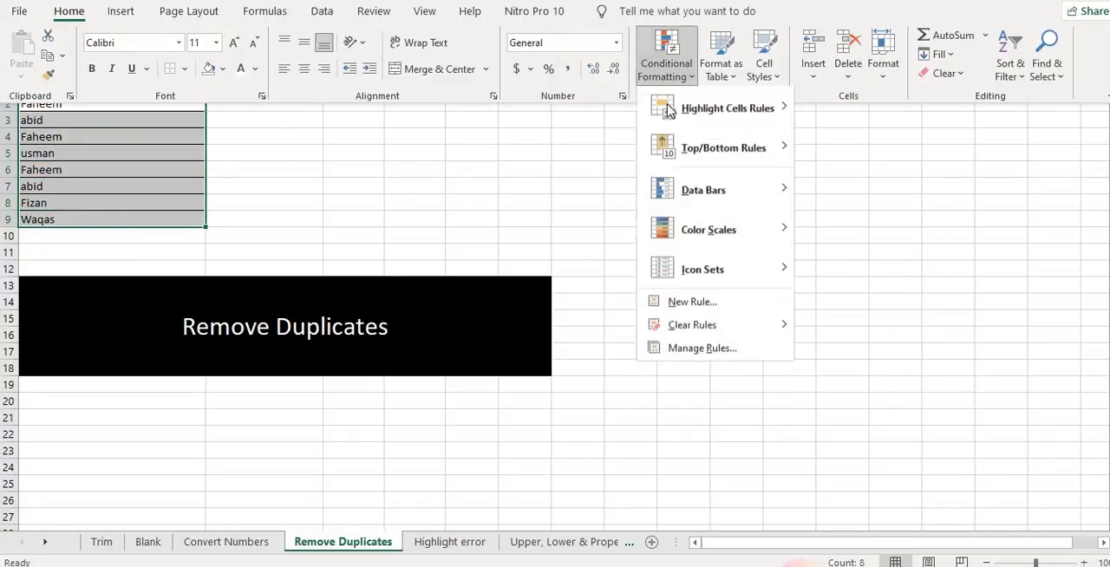
{"action": "left_click", "coordinate": [717, 305]}
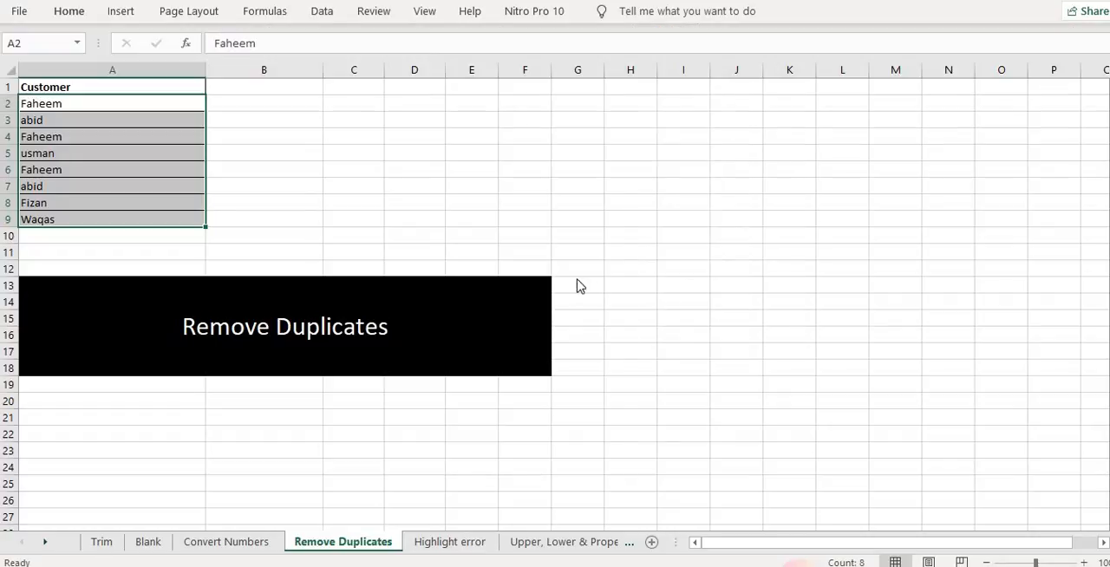
{"action": "left_click", "coordinate": [151, 163]}
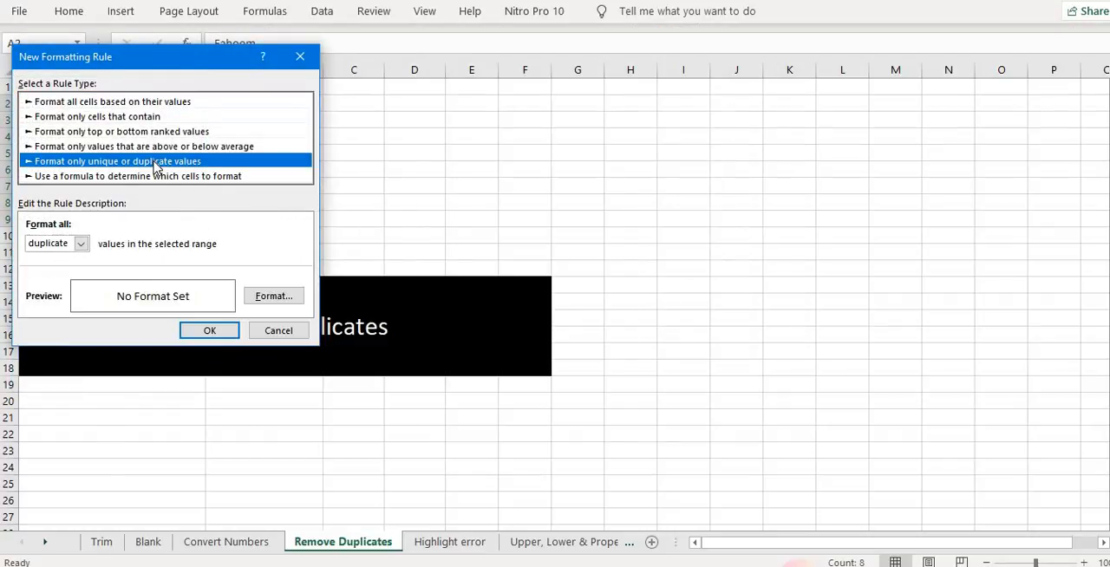
{"action": "left_click", "coordinate": [274, 296]}
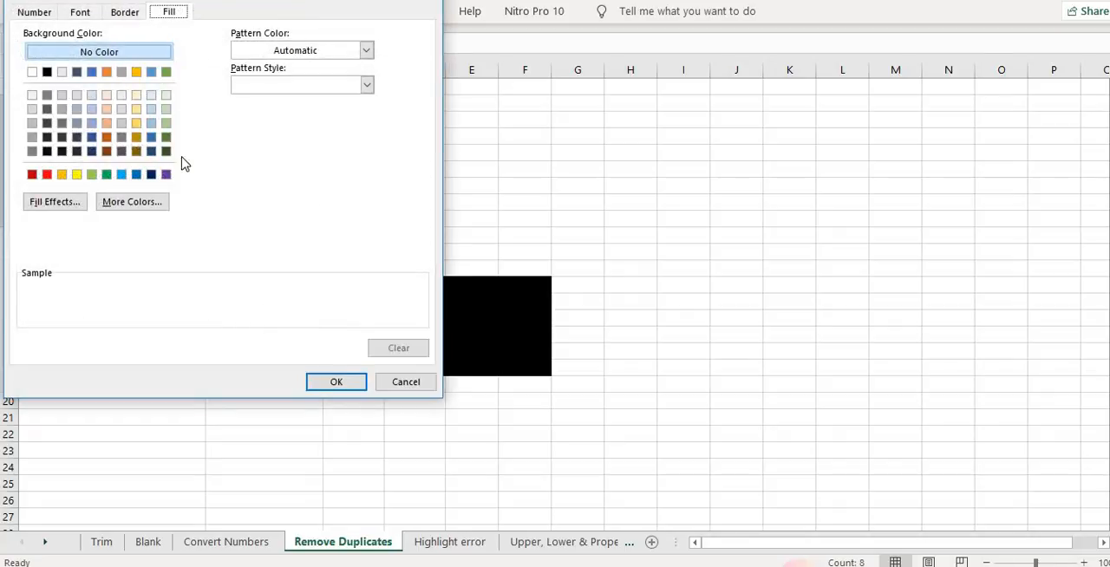
{"action": "left_click", "coordinate": [136, 123]}
{"action": "left_click", "coordinate": [337, 383]}
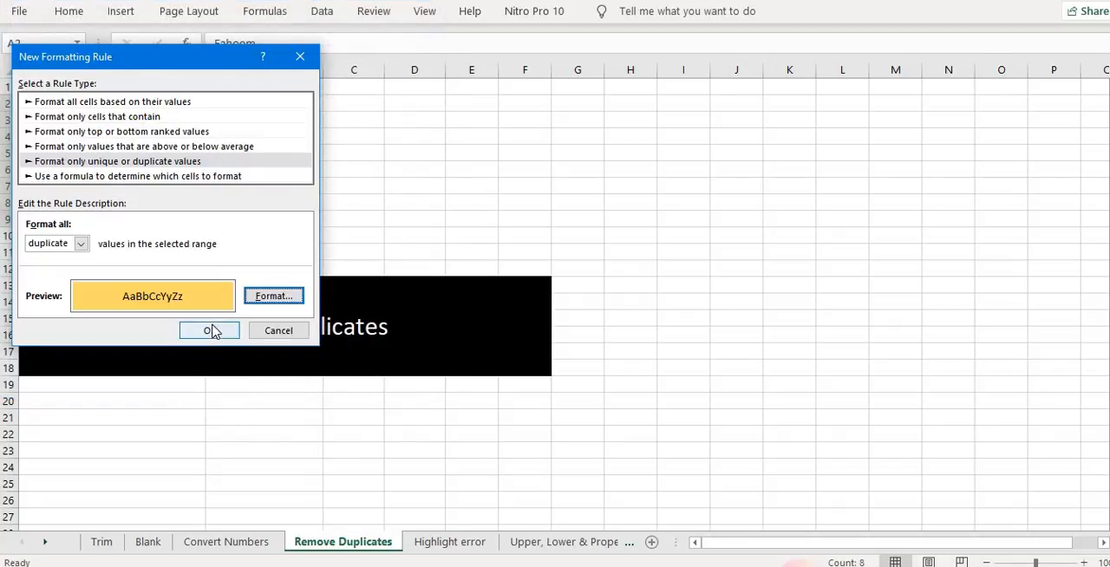
{"action": "left_click", "coordinate": [215, 329]}
{"action": "left_click", "coordinate": [275, 166]}
{"action": "left_click", "coordinate": [96, 106]}
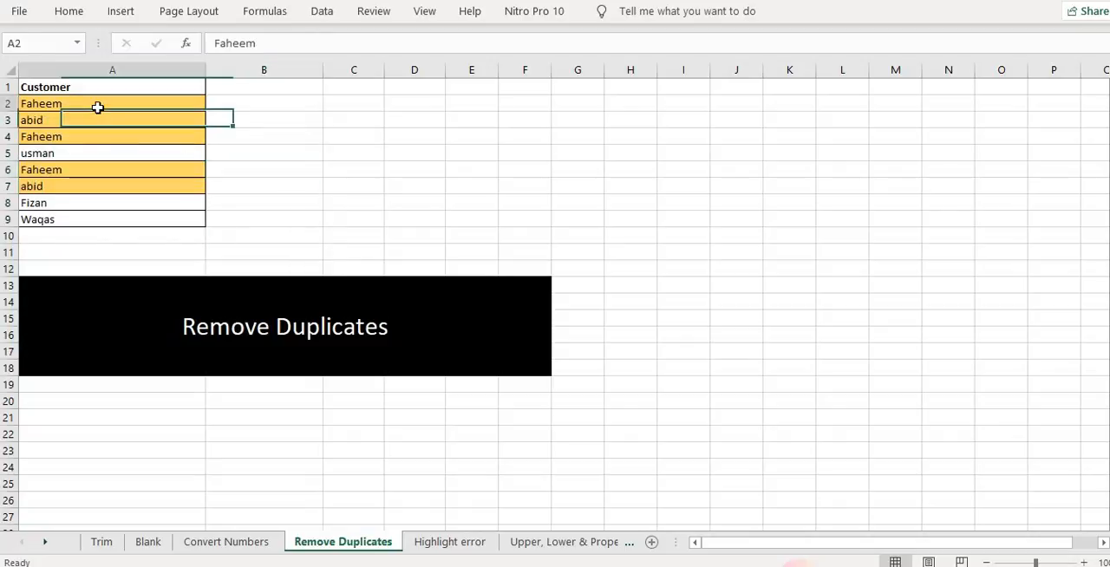
{"action": "left_click", "coordinate": [49, 123]}
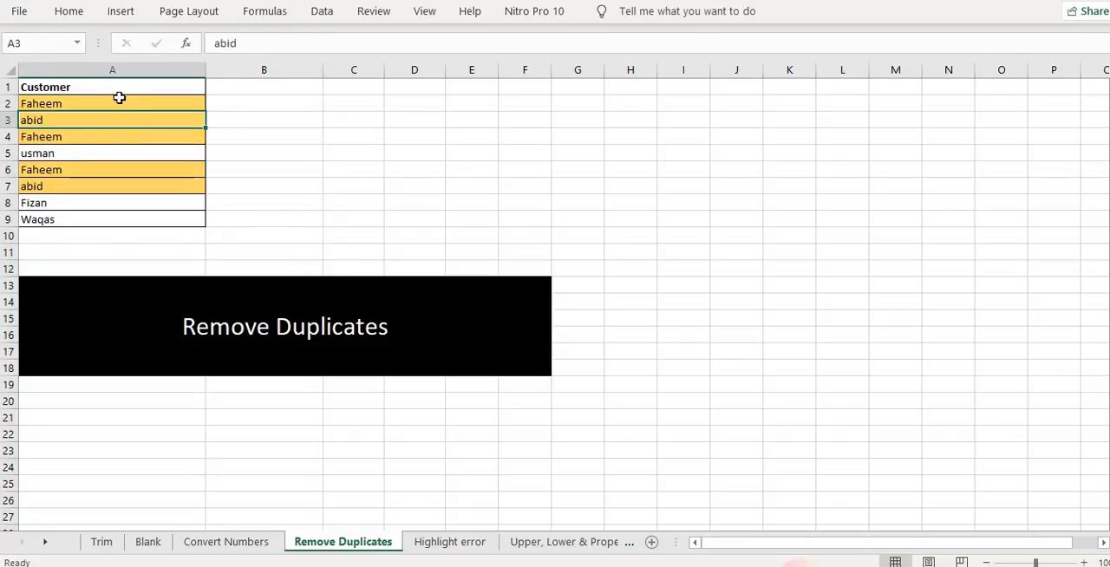
{"action": "key", "text": "shift+Down"}
{"action": "key", "text": "shift+Down"}
{"action": "left_click_drag", "start_coordinate": [111, 105], "coordinate": [96, 221]}
{"action": "left_click", "coordinate": [85, 19]}
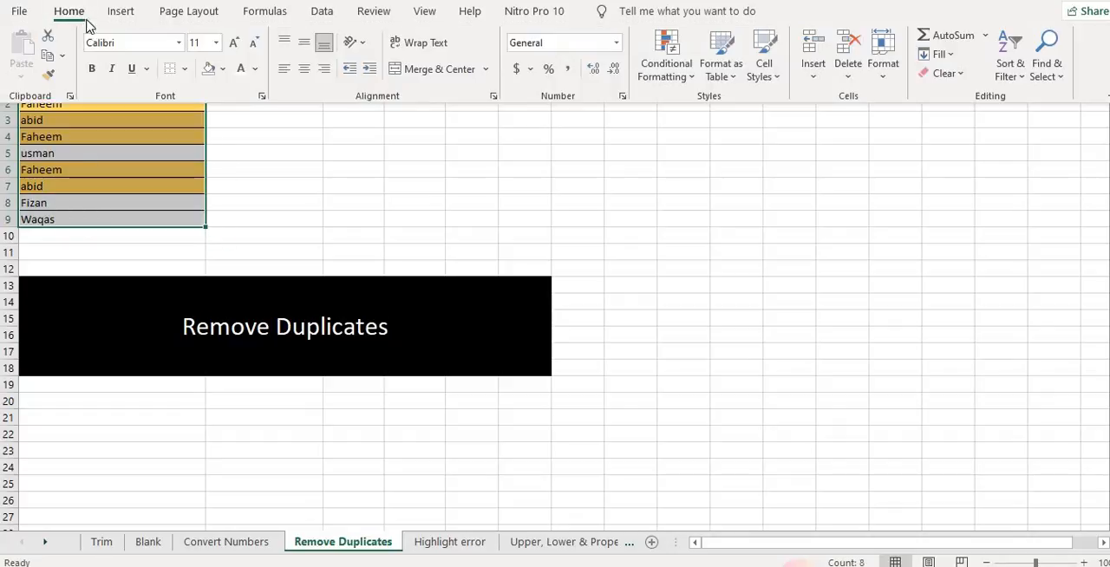
{"action": "left_click", "coordinate": [241, 161]}
{"action": "left_click", "coordinate": [83, 114]}
{"action": "left_click", "coordinate": [83, 105]}
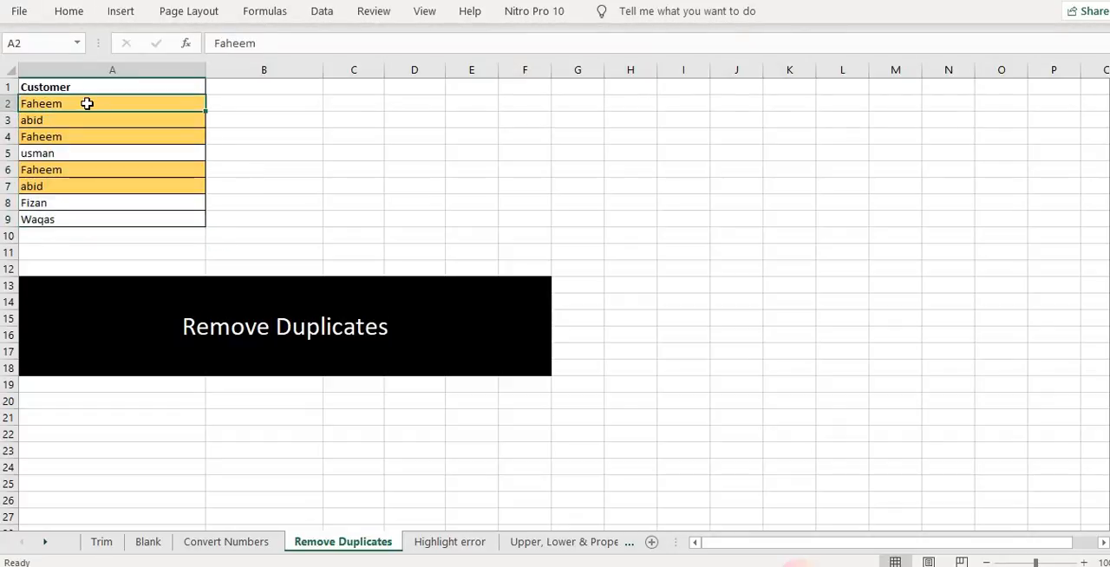
Try deleting the duplicate customer rows one by one, then undo all those row deletions
{"action": "key", "text": "shift+space"}
{"action": "key", "text": "ctrl+minus"}
{"action": "key", "text": "ctrl+minus"}
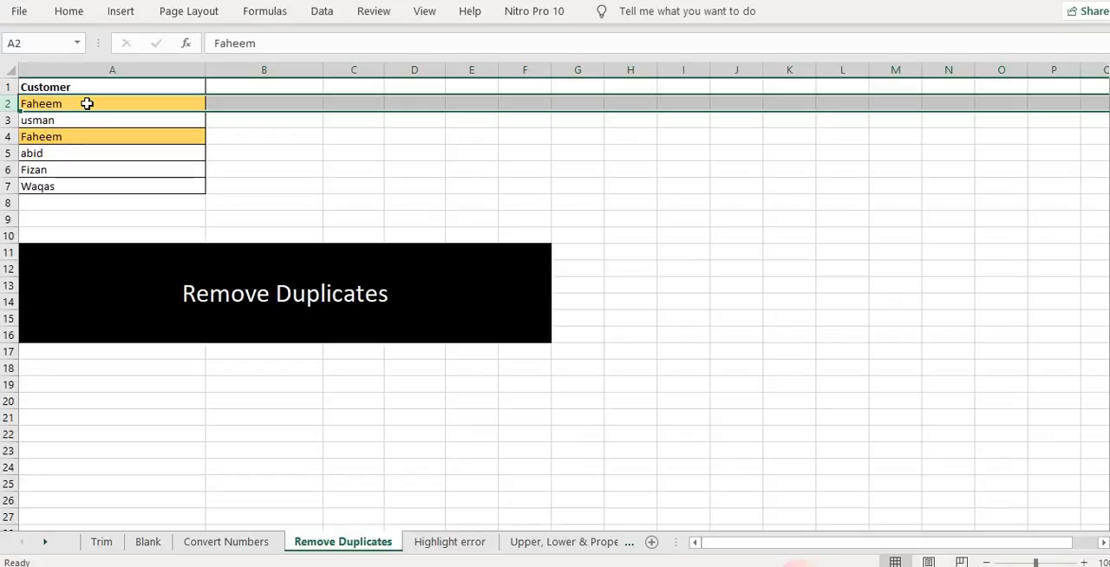
{"action": "key", "text": "Down"}
{"action": "key", "text": "Down"}
{"action": "key", "text": "ctrl+z"}
{"action": "key", "text": "Down"}
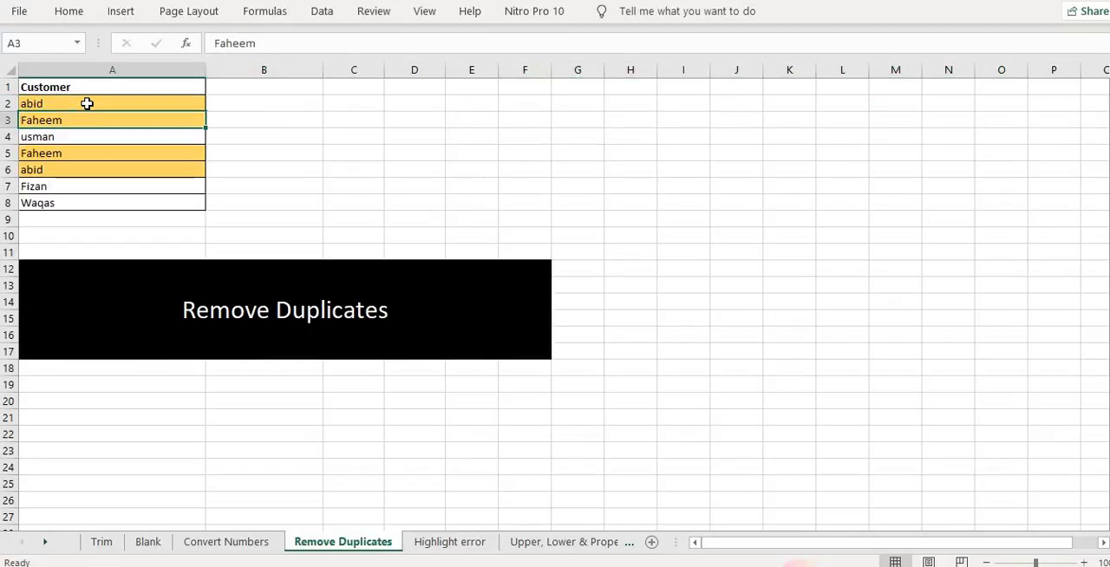
{"action": "key", "text": "shift+space"}
{"action": "key", "text": "ctrl+minus"}
{"action": "key", "text": "Up"}
{"action": "key", "text": "shift+space"}
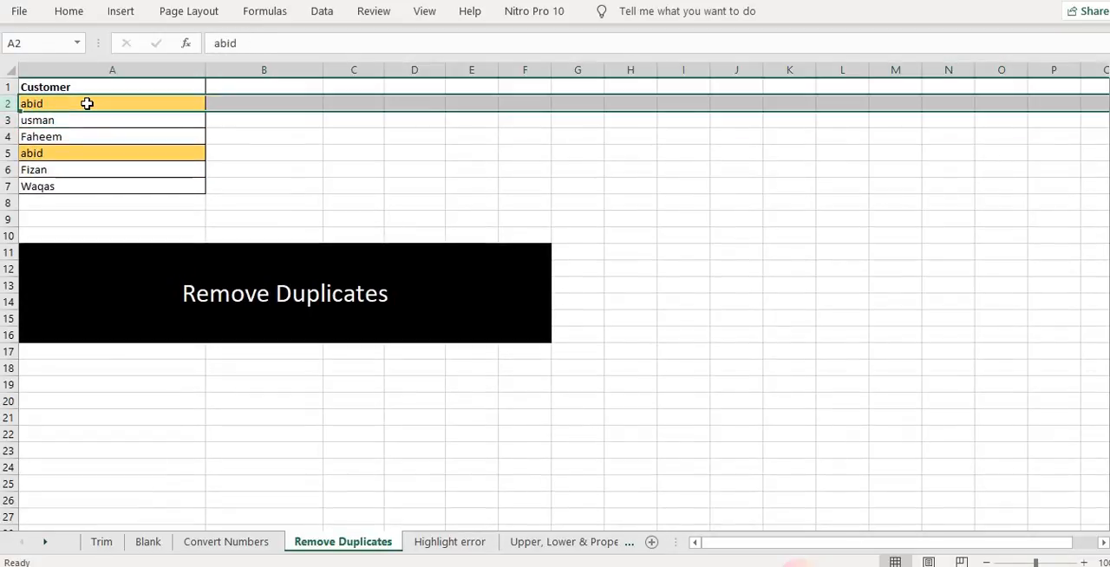
{"action": "key", "text": "ctrl+minus"}
{"action": "key", "text": "Up"}
{"action": "key", "text": "ctrl+z"}
{"action": "key", "text": "ctrl+z"}
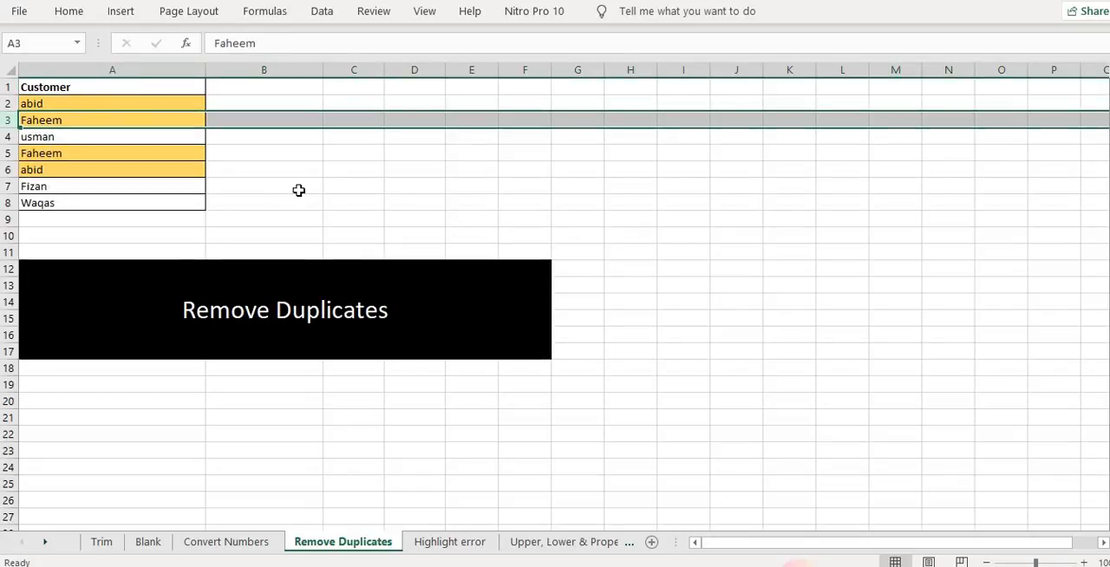
{"action": "key", "text": "ctrl+z"}
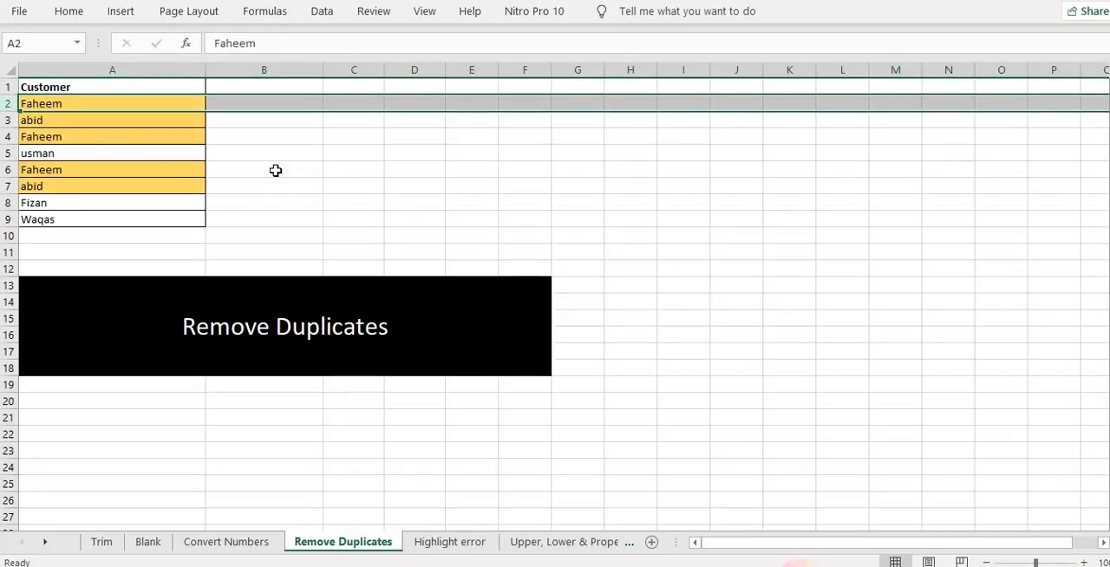
Remove duplicate values from the customer list A2:A9 with Remove Duplicates on the Customer column
{"action": "left_click", "coordinate": [282, 181]}
{"action": "left_click_drag", "start_coordinate": [86, 107], "coordinate": [82, 218]}
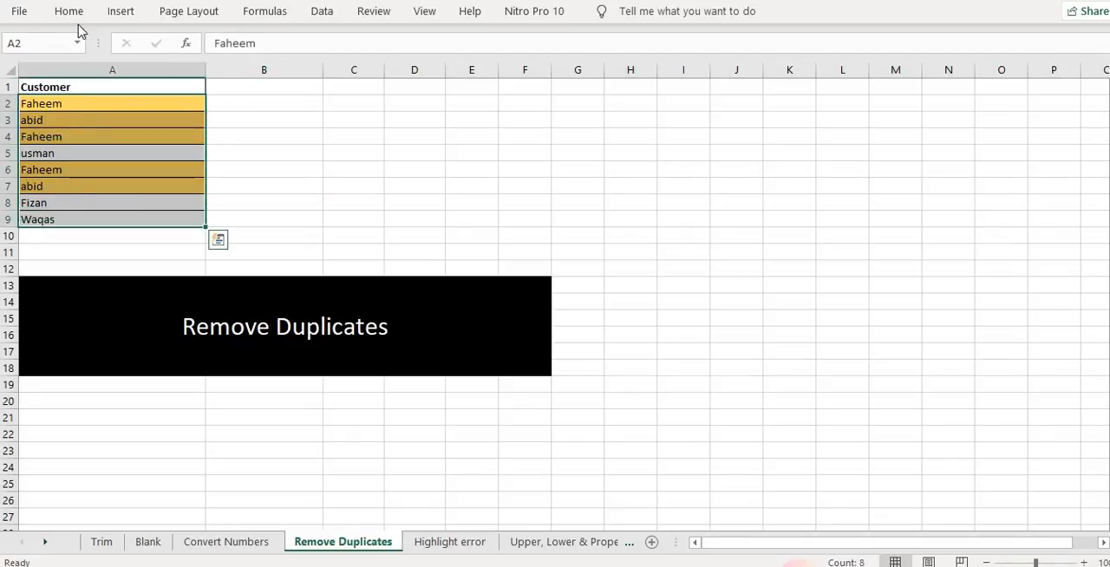
{"action": "left_click", "coordinate": [69, 12]}
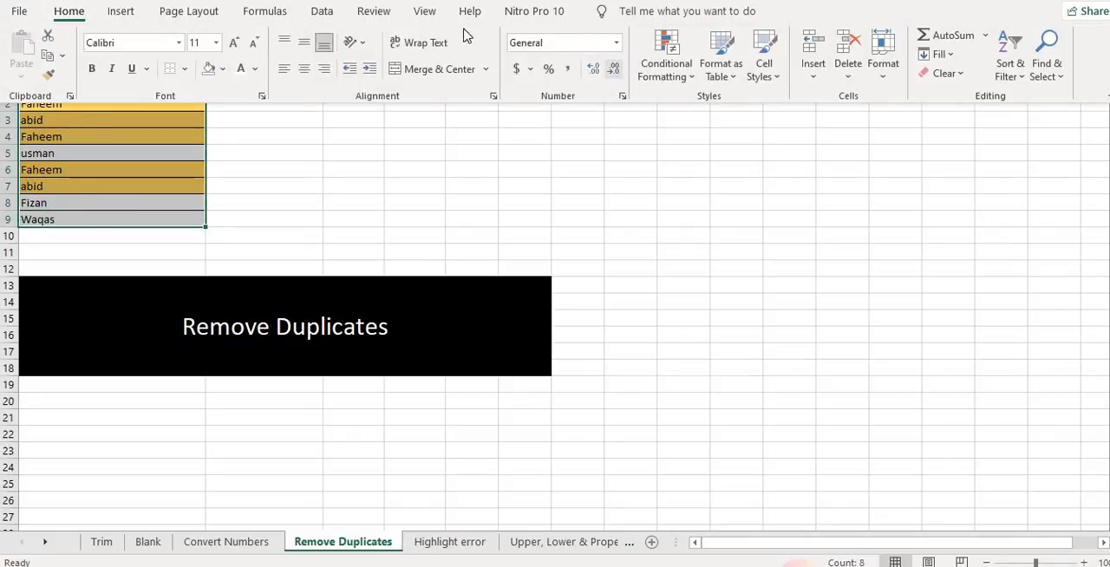
{"action": "left_click", "coordinate": [324, 12]}
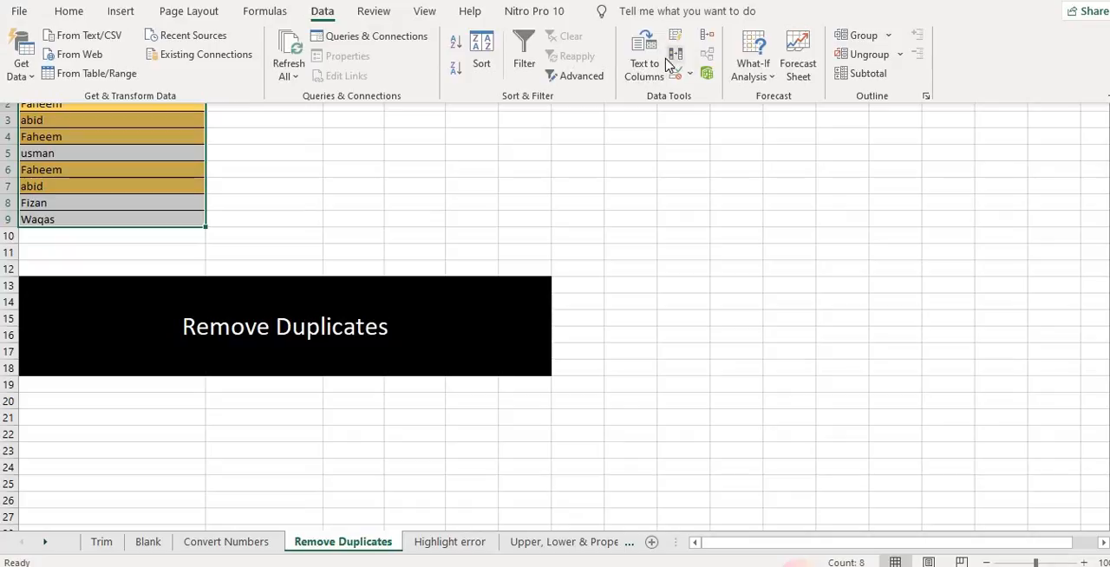
{"action": "left_click", "coordinate": [677, 59]}
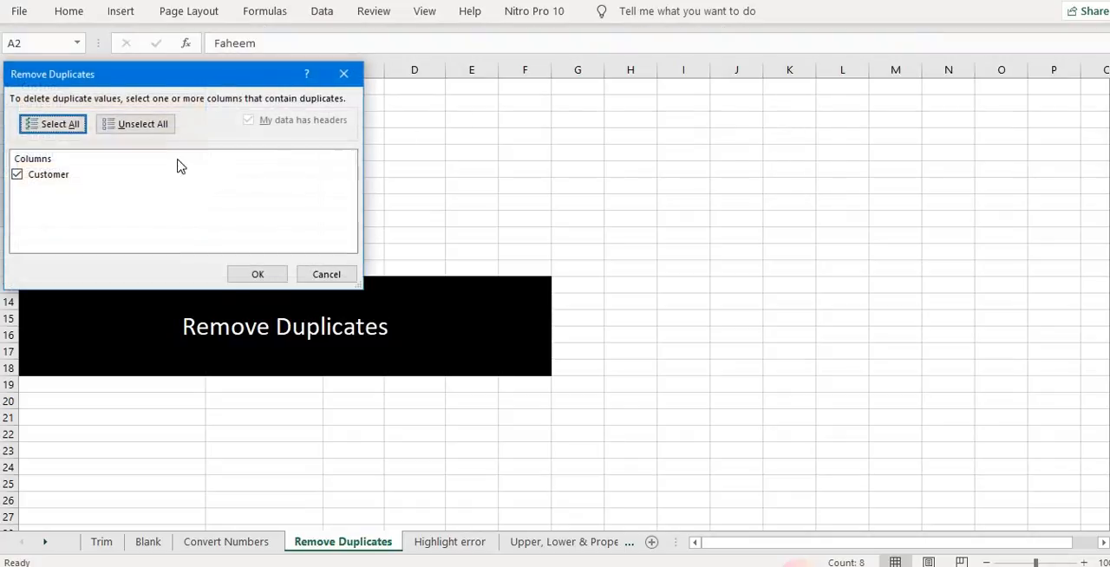
{"action": "left_click", "coordinate": [262, 275]}
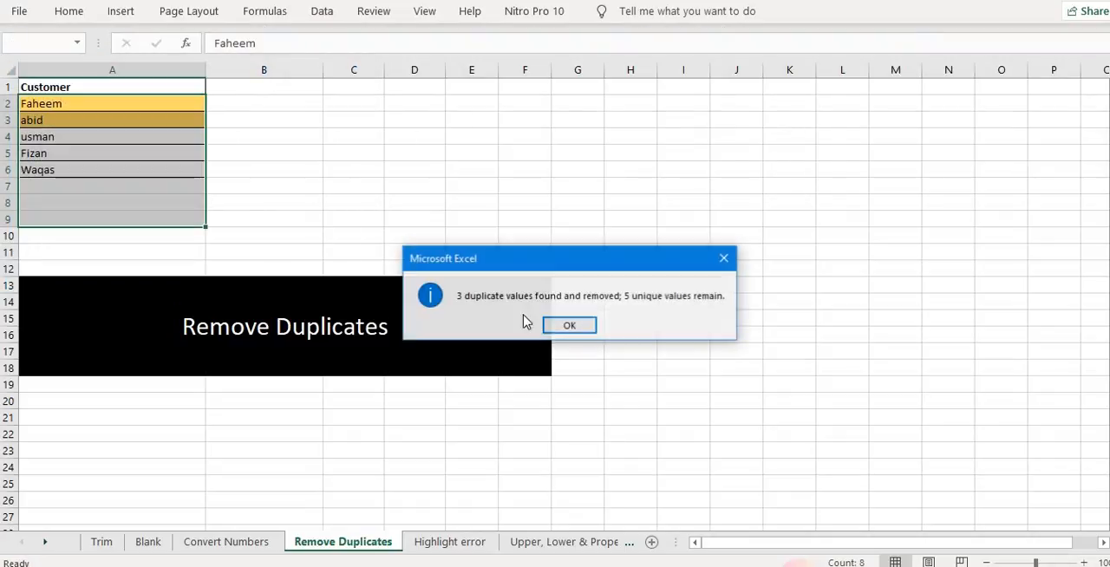
{"action": "left_click", "coordinate": [573, 325]}
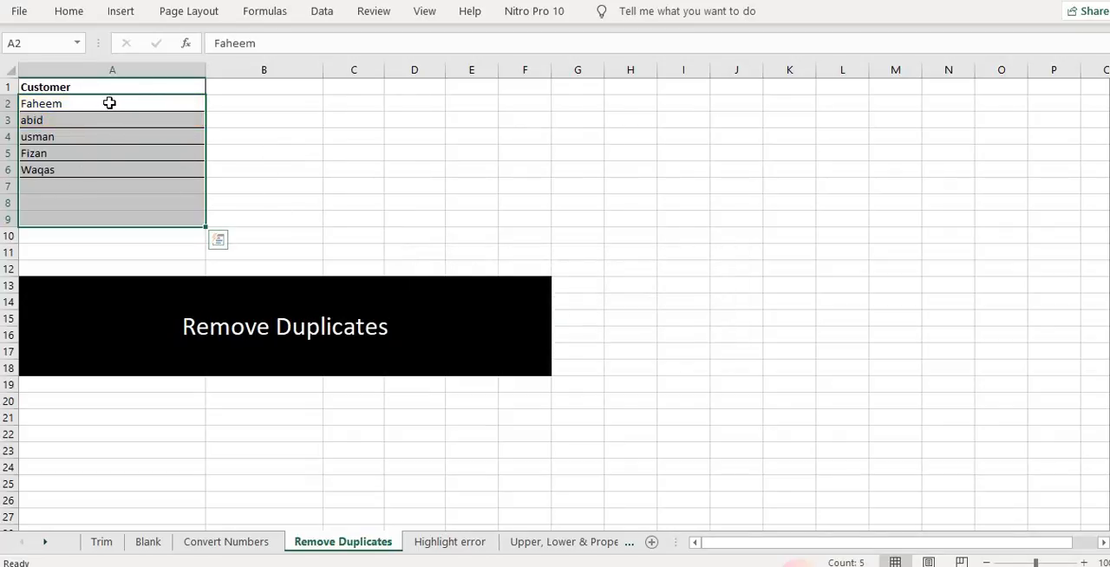
Open the Highlight error sheet and inspect the sale, incentive, total, percentage and name cells
{"action": "left_click", "coordinate": [438, 538]}
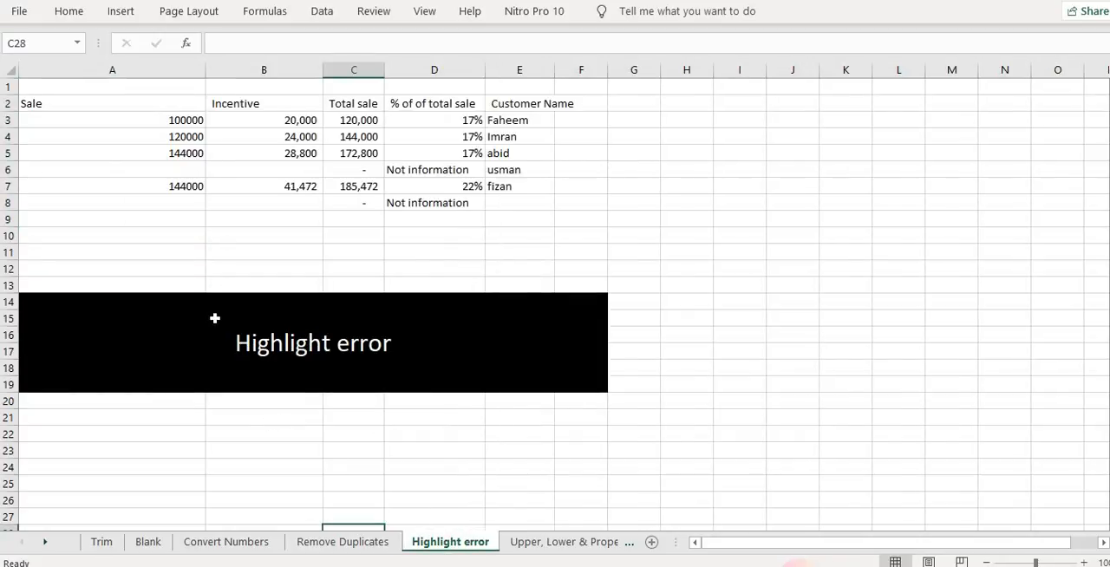
{"action": "left_click", "coordinate": [163, 117]}
{"action": "left_click", "coordinate": [281, 124]}
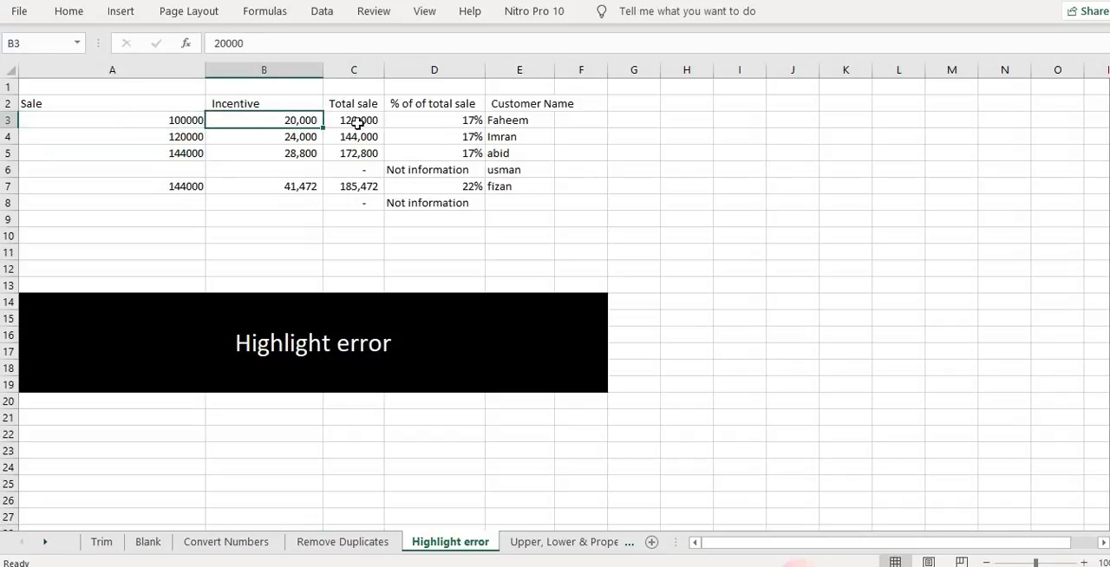
{"action": "left_click", "coordinate": [365, 121]}
{"action": "left_click", "coordinate": [467, 126]}
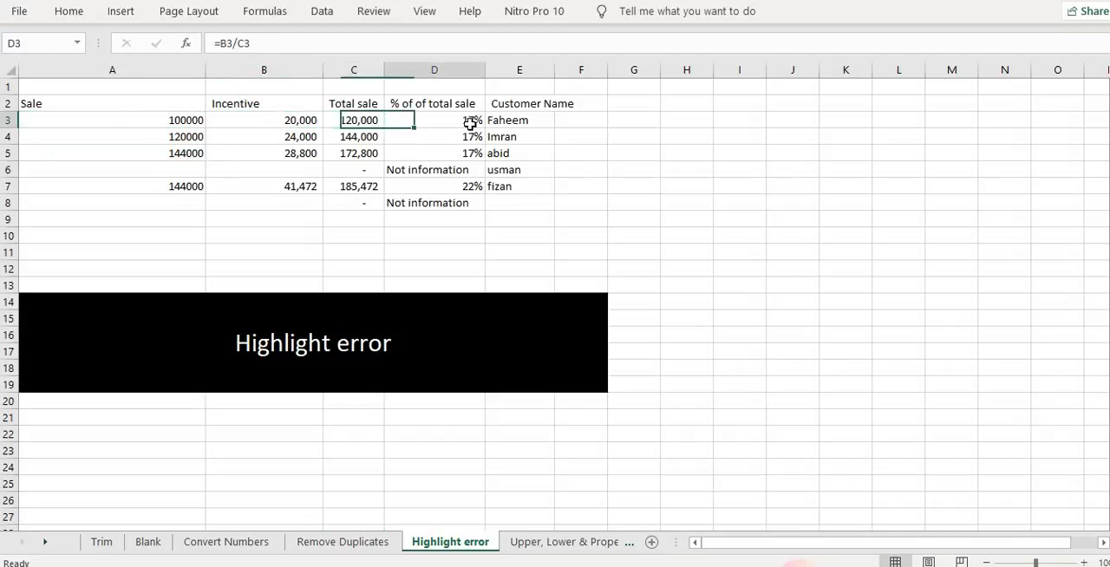
{"action": "left_click", "coordinate": [513, 122]}
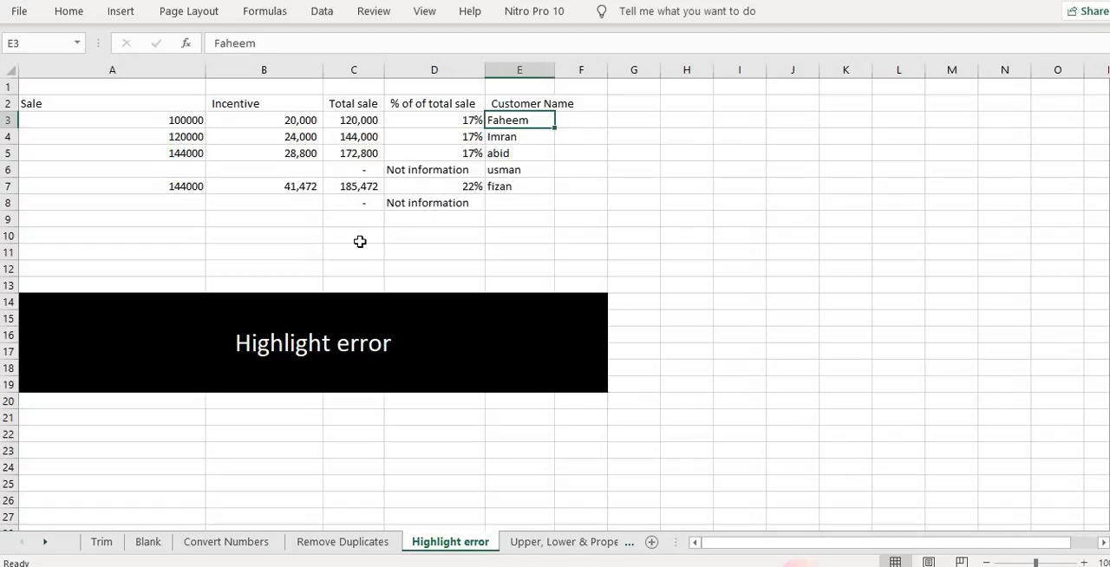
{"action": "left_click", "coordinate": [418, 169]}
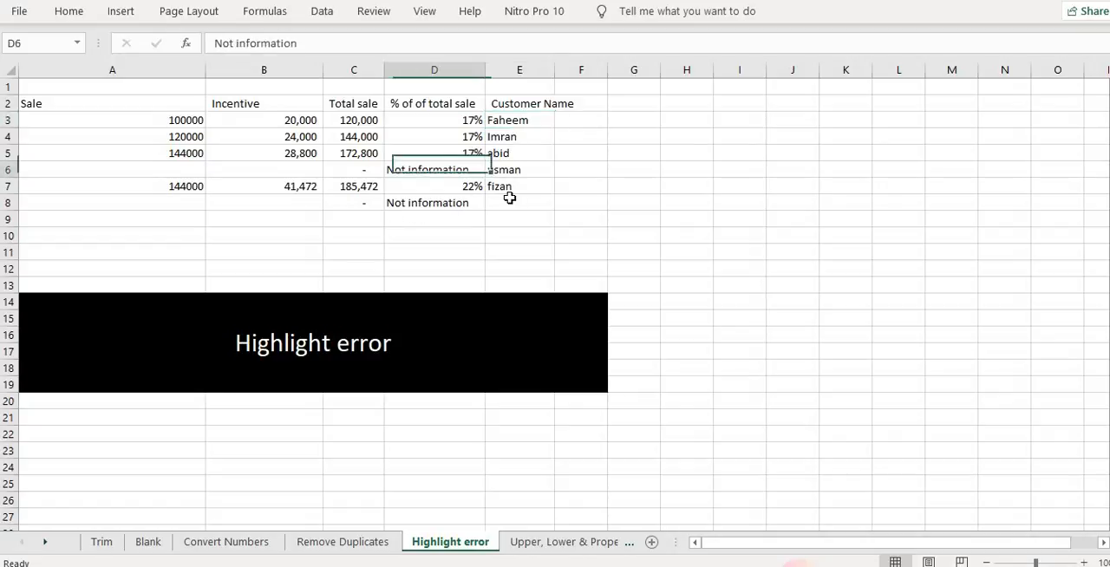
Undo the earlier edits so D6 and D8 hold their division formulas again, and review D6's formula
{"action": "key", "text": "ctrl+z"}
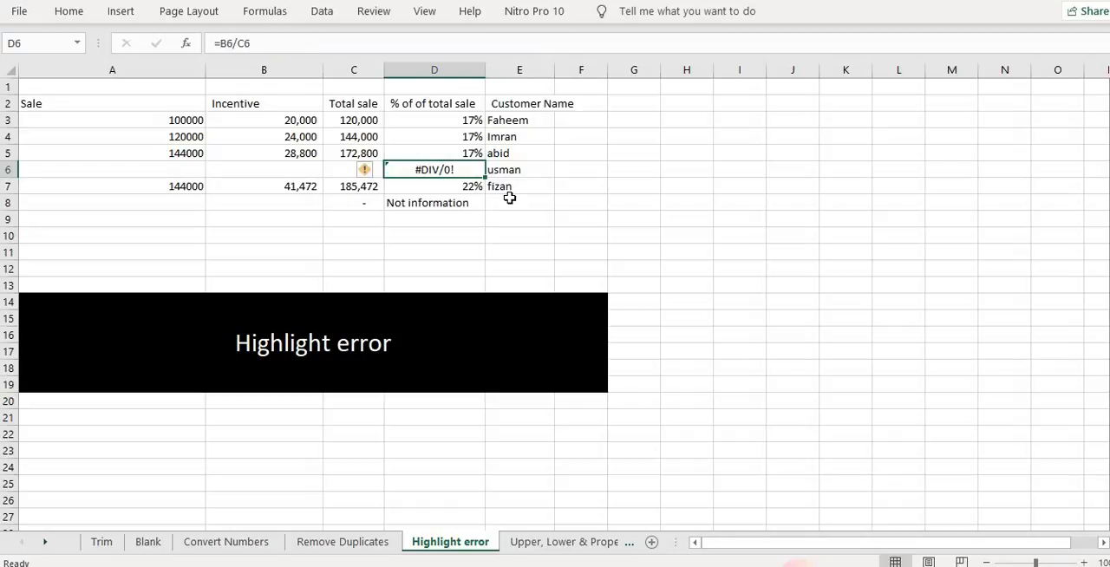
{"action": "key", "text": "Down"}
{"action": "key", "text": "Down"}
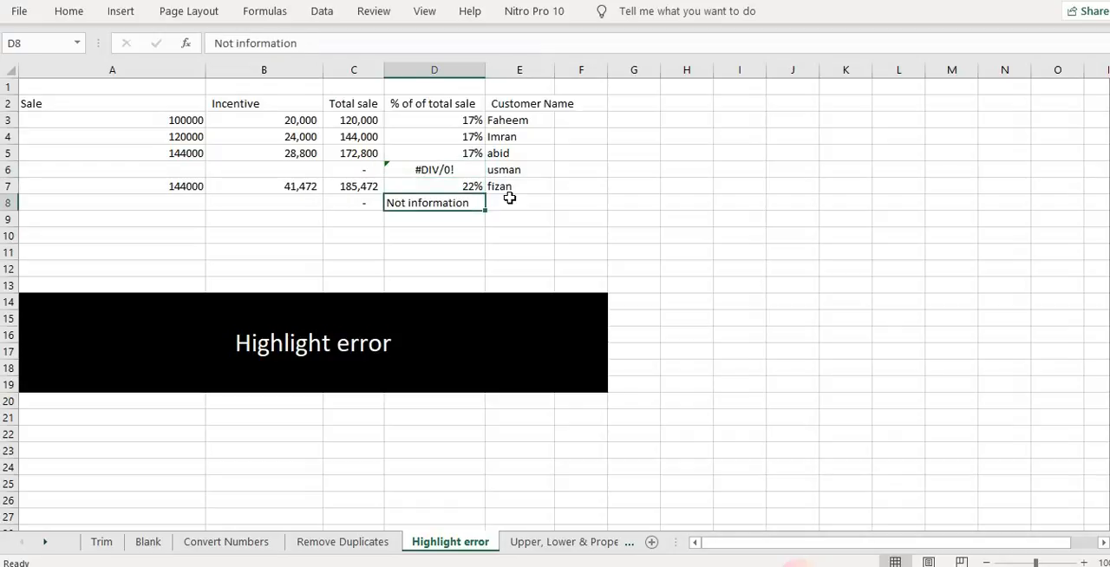
{"action": "key", "text": "ctrl+z"}
{"action": "key", "text": "Up"}
{"action": "key", "text": "Up"}
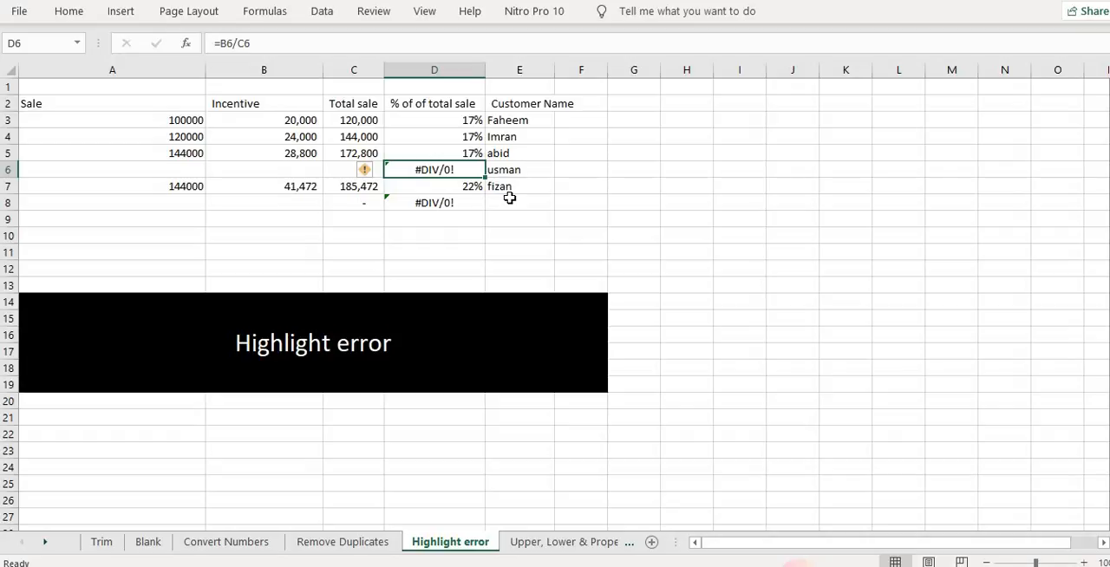
{"action": "key", "text": "F2"}
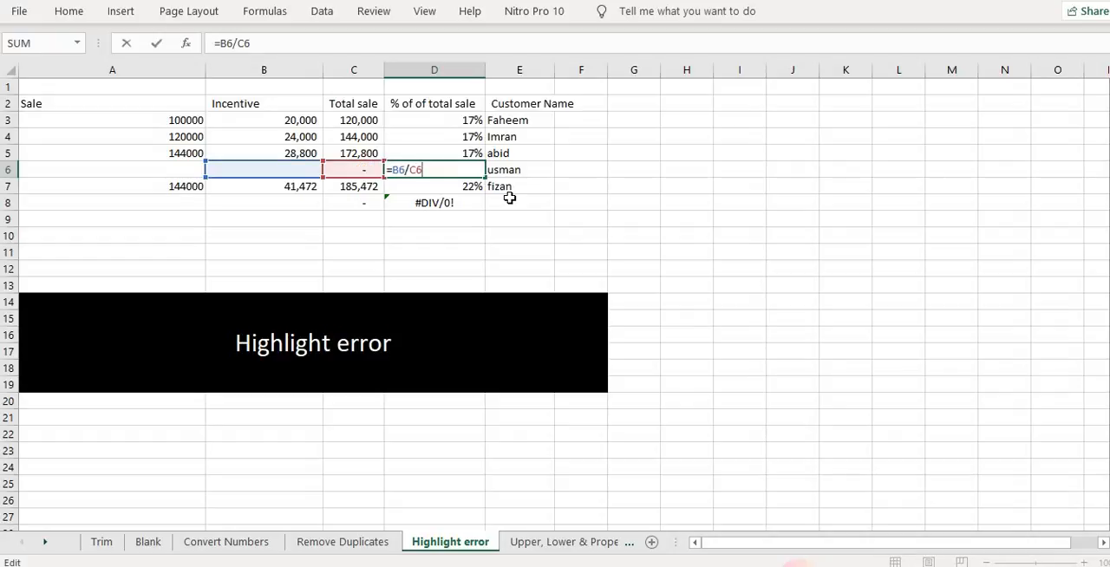
{"action": "key", "text": "Return"}
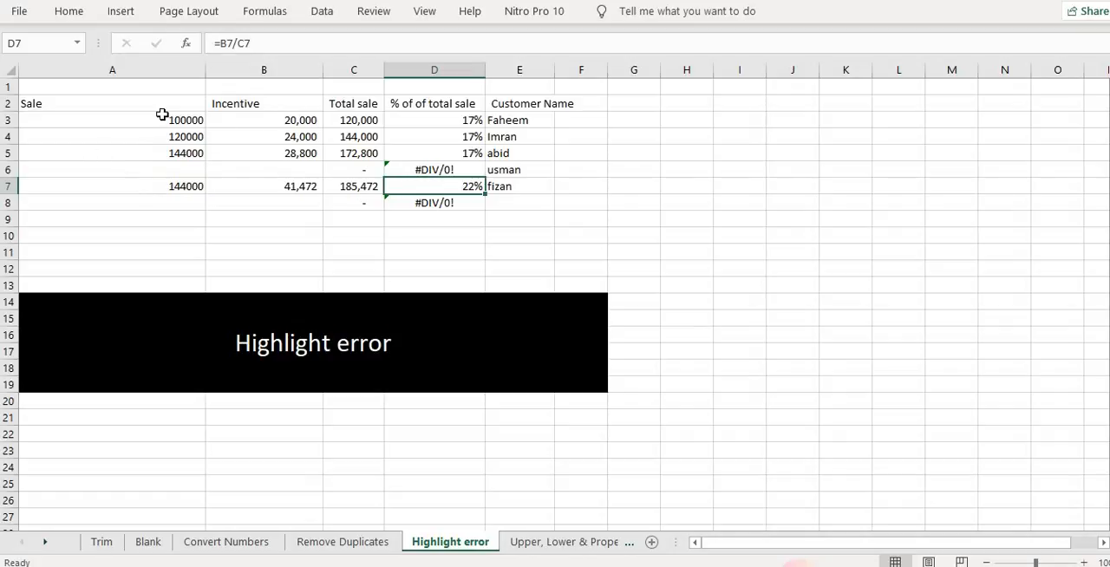
Highlight the error cells in A3:D8 with a new conditional formatting rule for Errors using a light orange fill
{"action": "left_click_drag", "start_coordinate": [149, 113], "coordinate": [422, 202]}
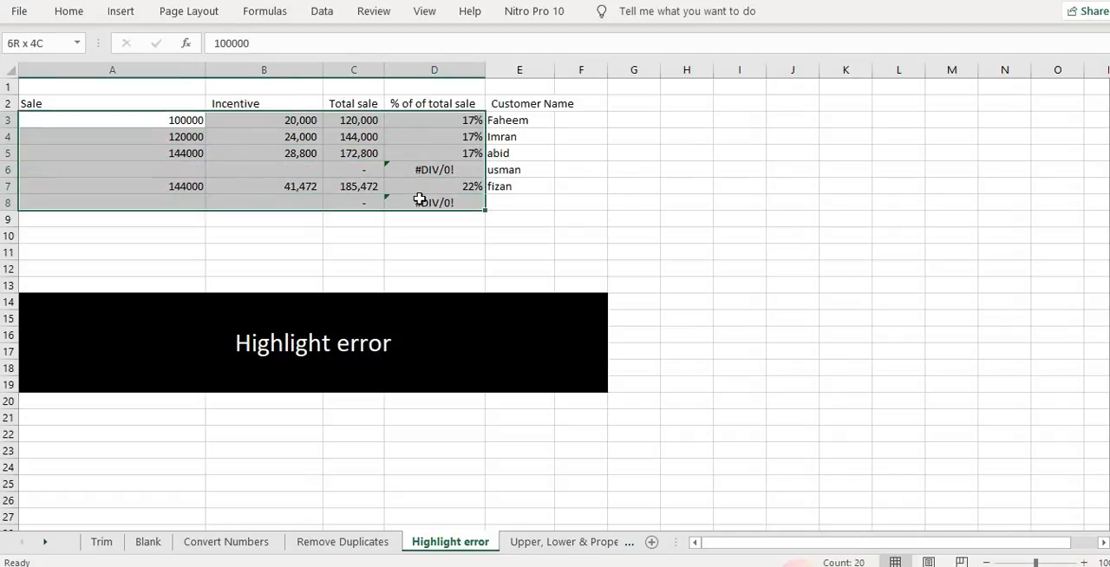
{"action": "left_click", "coordinate": [85, 14]}
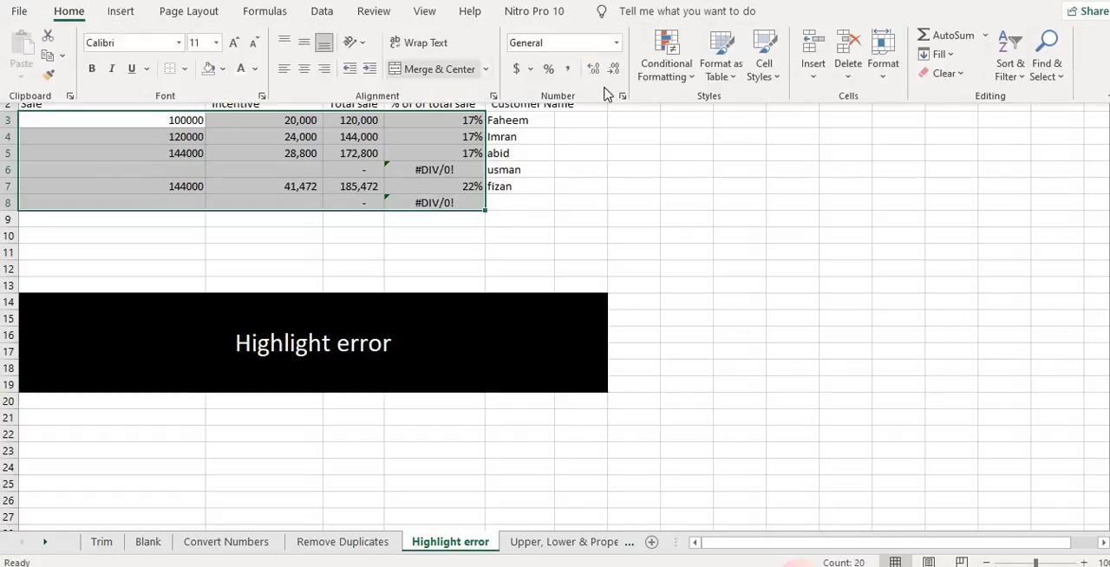
{"action": "left_click", "coordinate": [666, 54]}
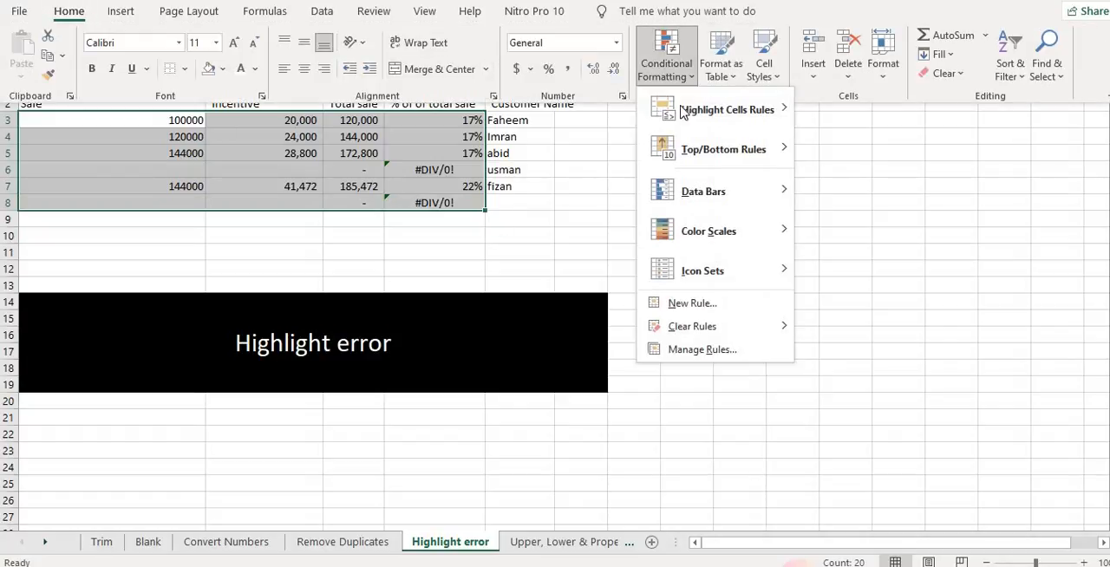
{"action": "left_click", "coordinate": [716, 303]}
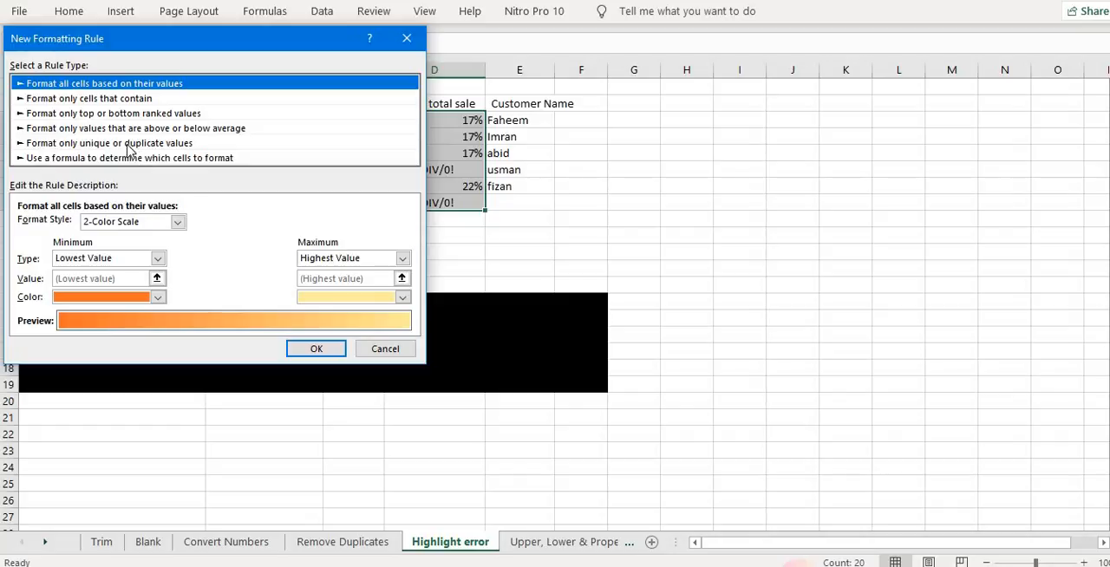
{"action": "left_click", "coordinate": [108, 99]}
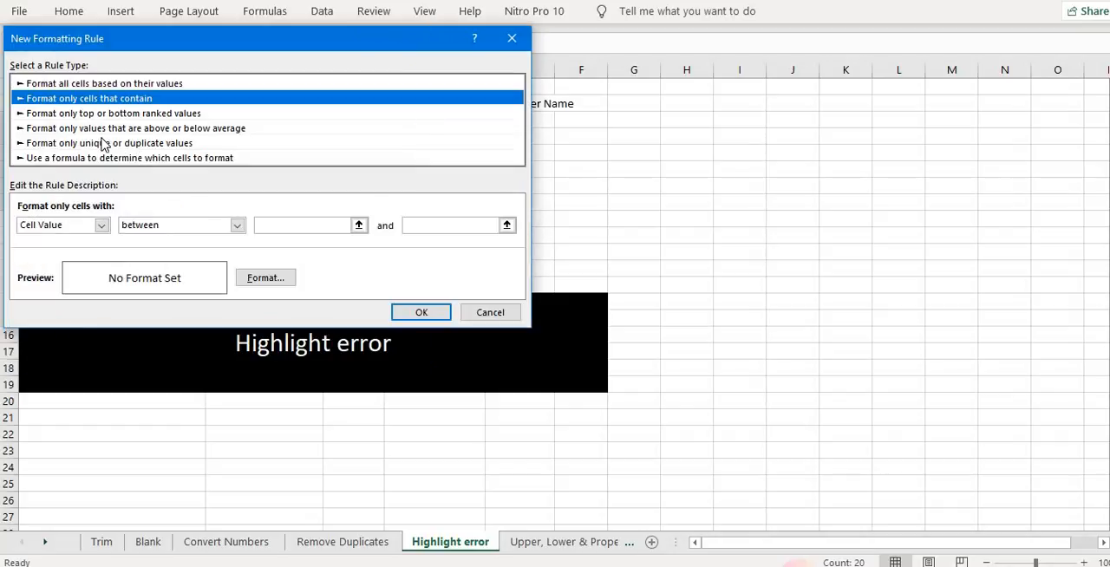
{"action": "left_click", "coordinate": [100, 226]}
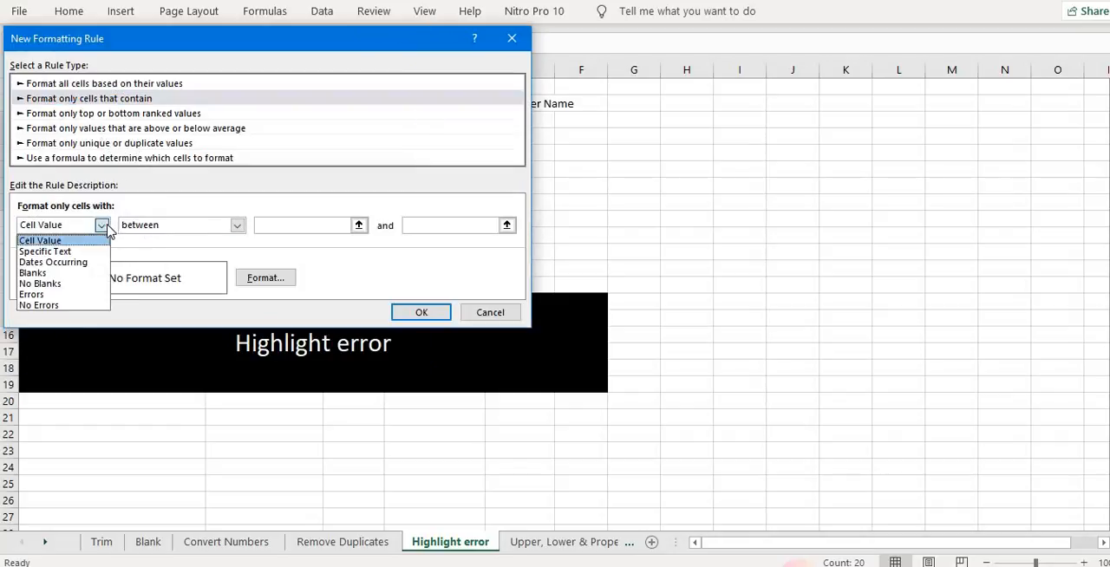
{"action": "left_click", "coordinate": [67, 296]}
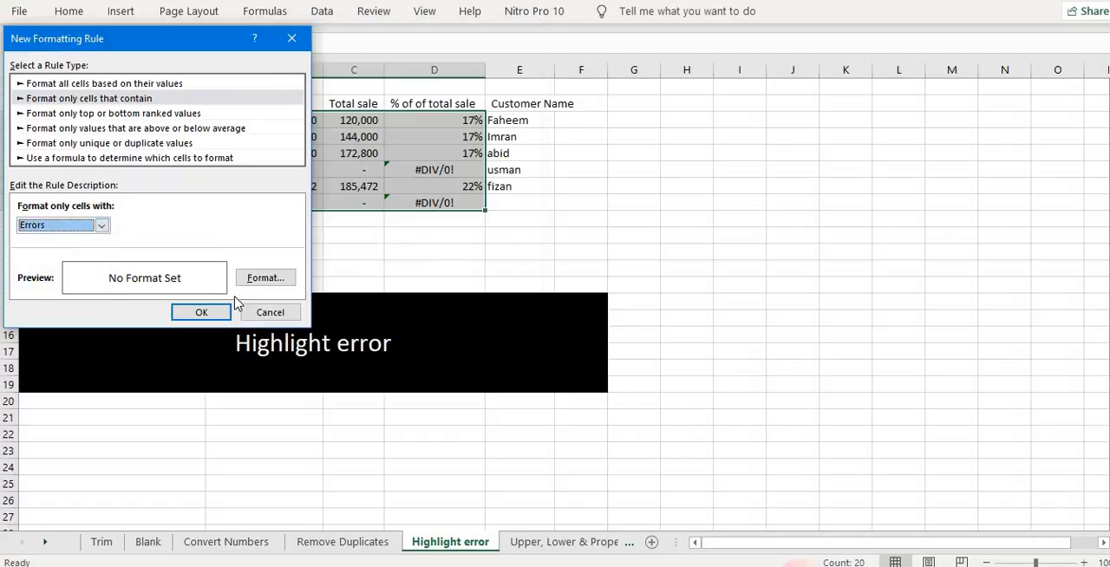
{"action": "left_click", "coordinate": [262, 281]}
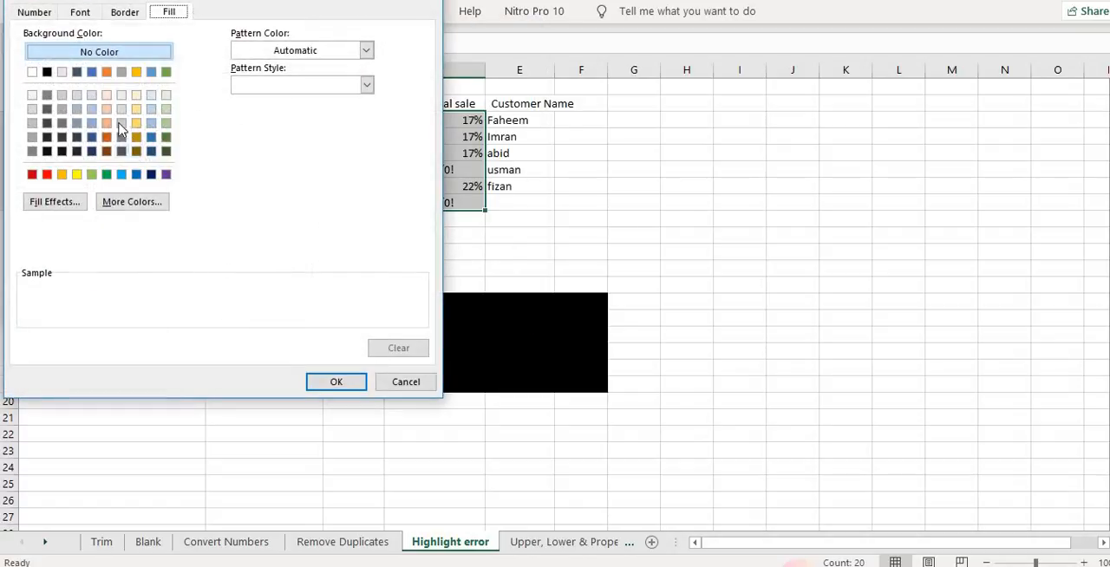
{"action": "left_click", "coordinate": [106, 108]}
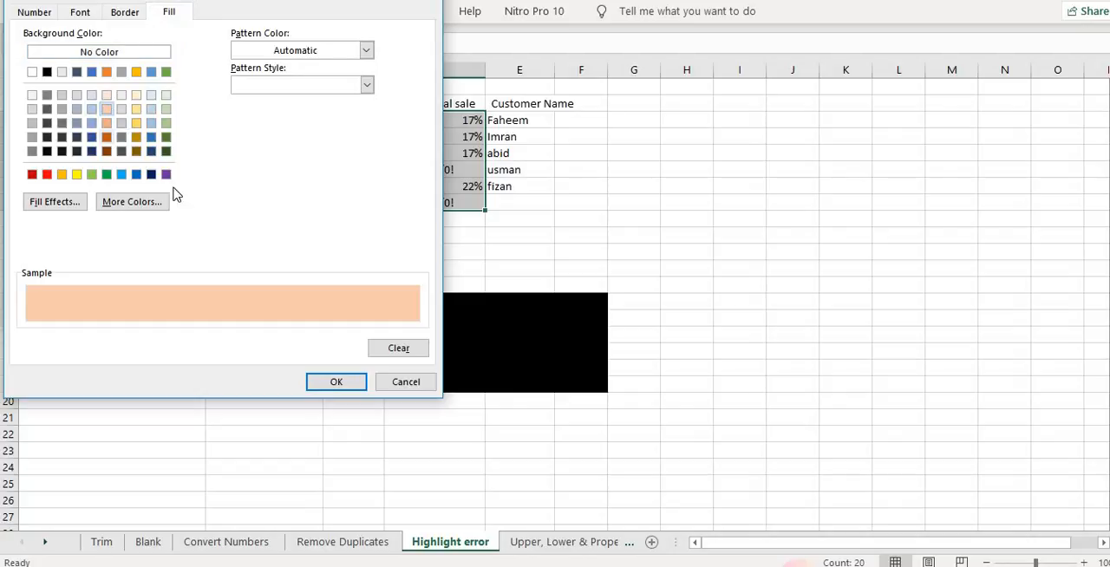
{"action": "left_click", "coordinate": [345, 383]}
{"action": "left_click", "coordinate": [208, 314]}
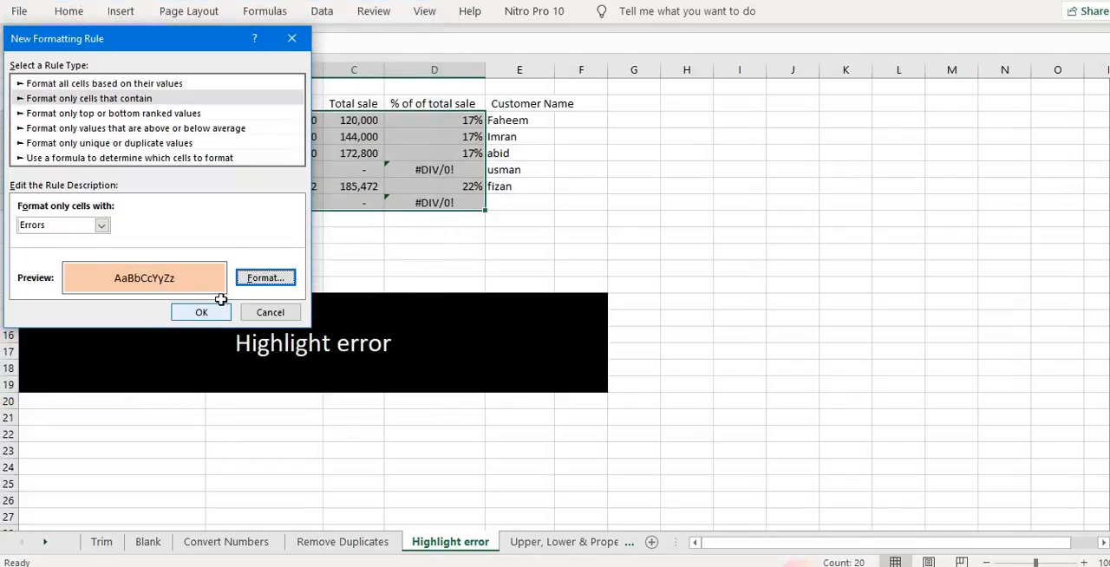
{"action": "left_click", "coordinate": [478, 249]}
{"action": "left_click", "coordinate": [413, 156]}
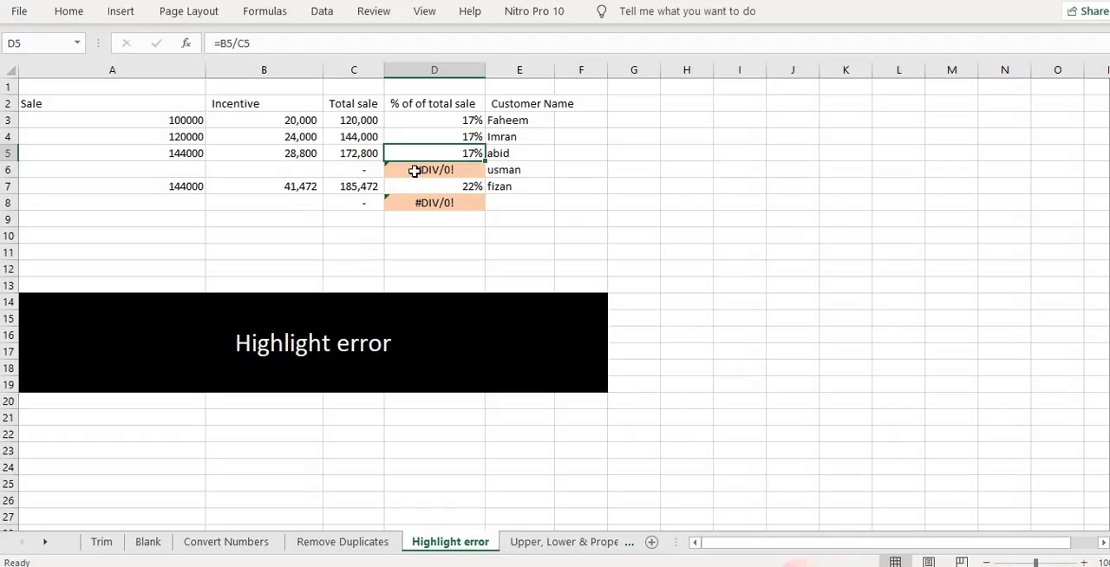
{"action": "left_click", "coordinate": [414, 170]}
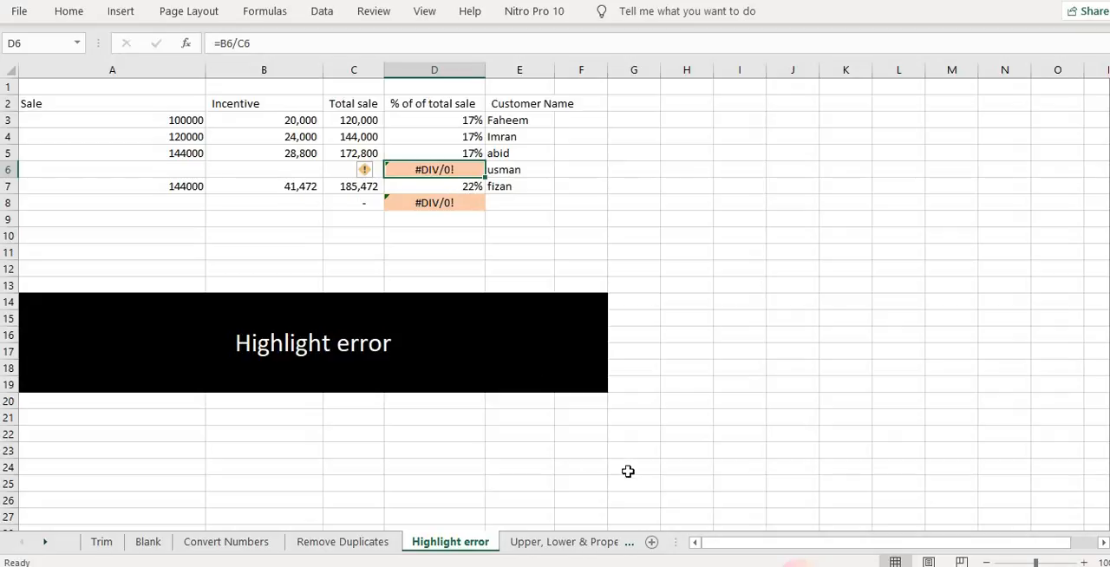
Open the Upper, Lower & Proper case sheet and inspect the names and the Upper column's formula
{"action": "left_click", "coordinate": [581, 554]}
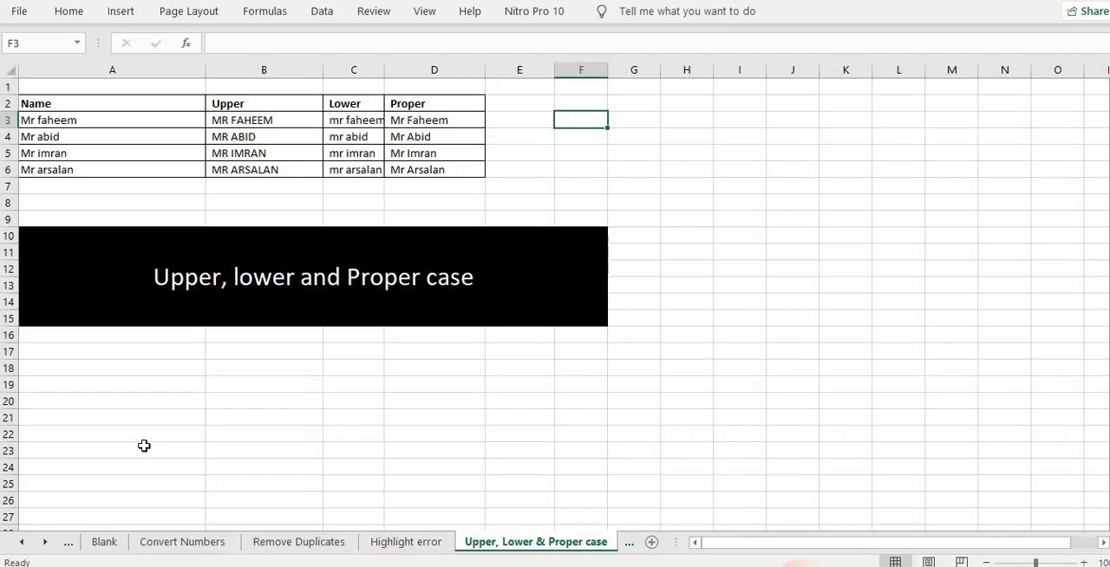
{"action": "left_click", "coordinate": [111, 125]}
{"action": "left_click_drag", "start_coordinate": [111, 128], "coordinate": [101, 166]}
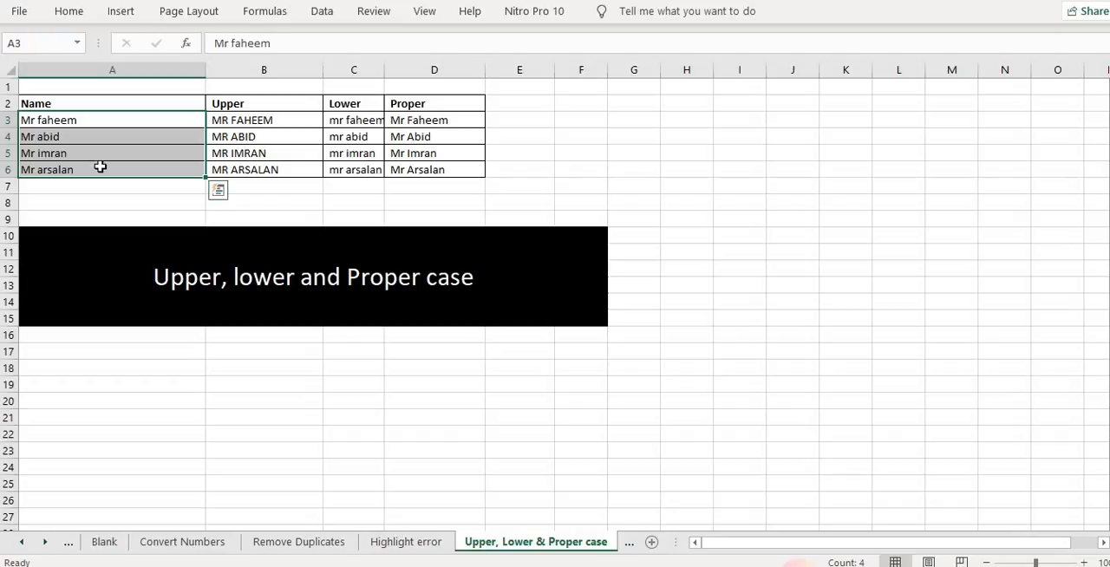
{"action": "left_click", "coordinate": [225, 120]}
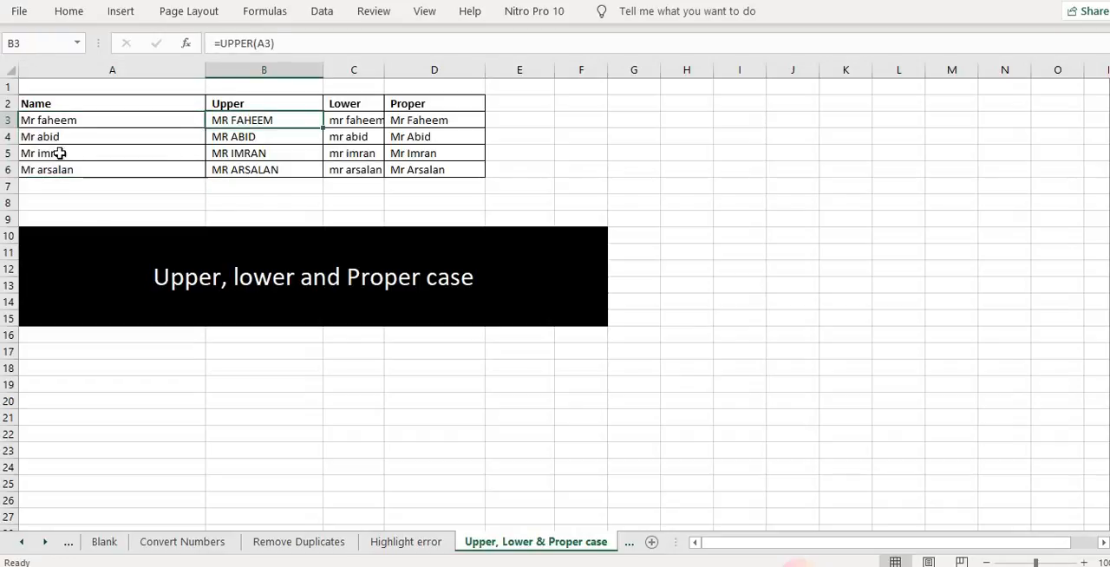
{"action": "left_click", "coordinate": [71, 123]}
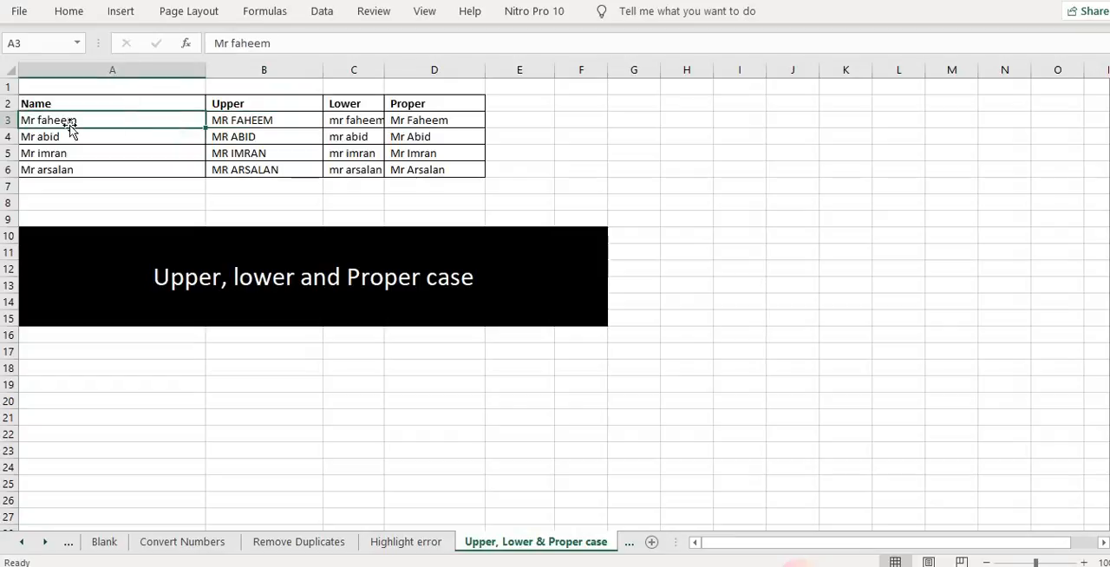
{"action": "left_click", "coordinate": [259, 122]}
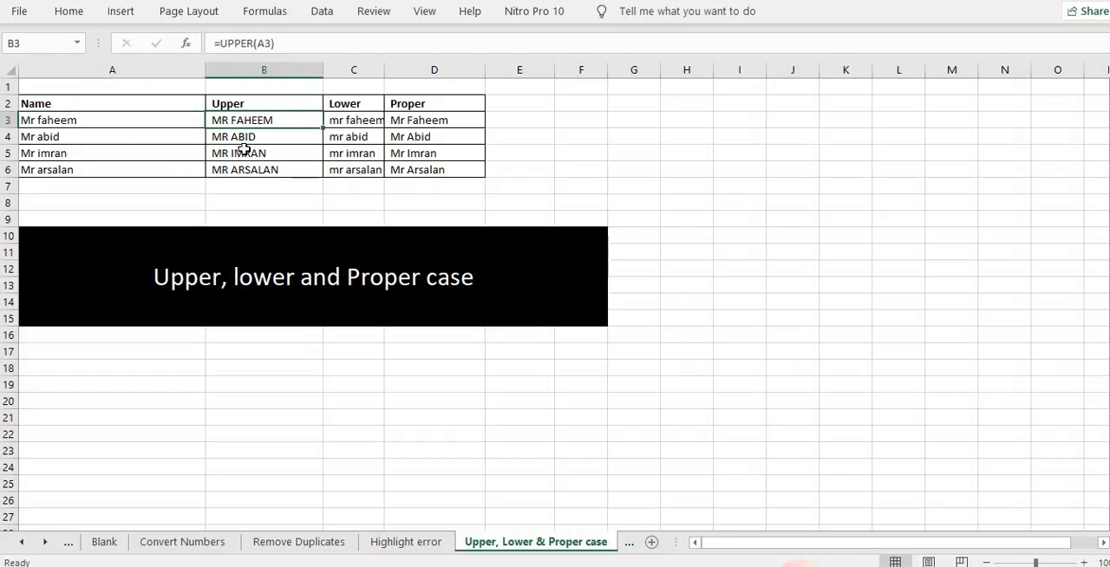
Enter =UPPER(A3) in B3 and copy it down the Upper column to row 6
{"action": "type", "text": "=uppe"}
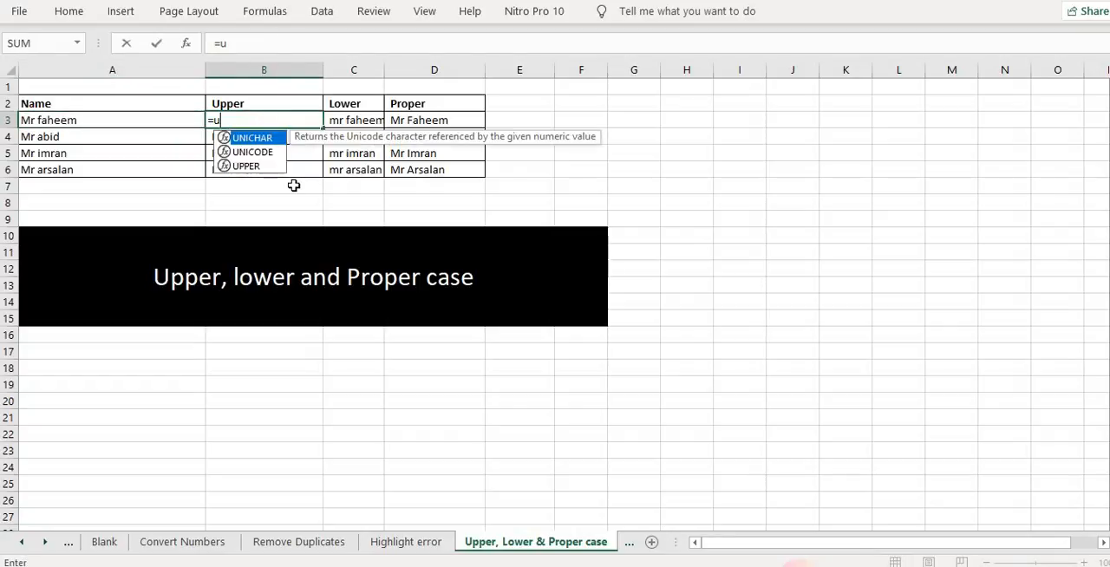
{"action": "key", "text": "Tab"}
{"action": "key", "text": "Left"}
{"action": "key", "text": "Return"}
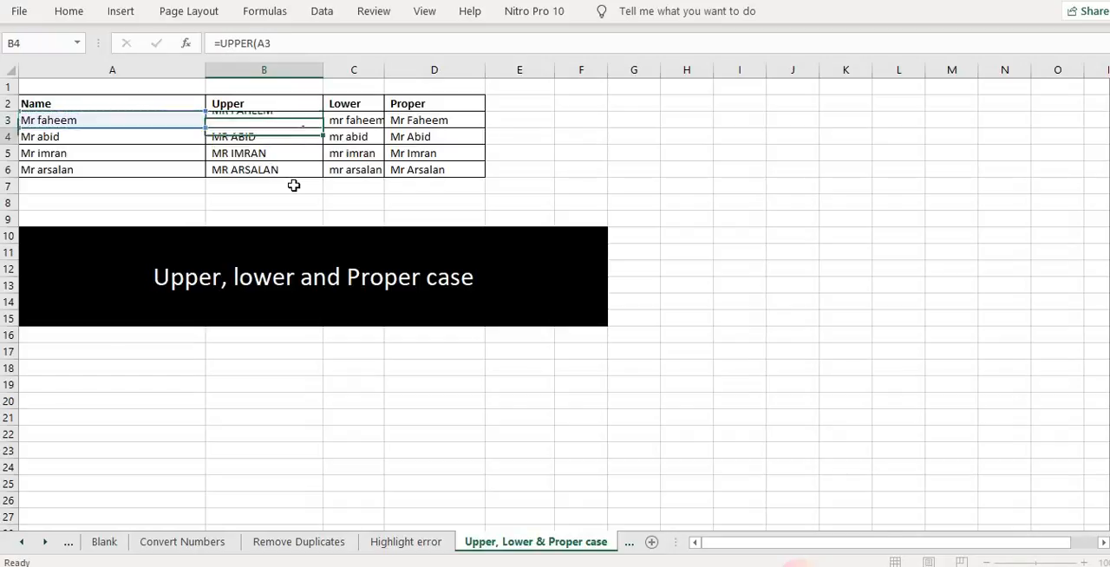
{"action": "key", "text": "Up"}
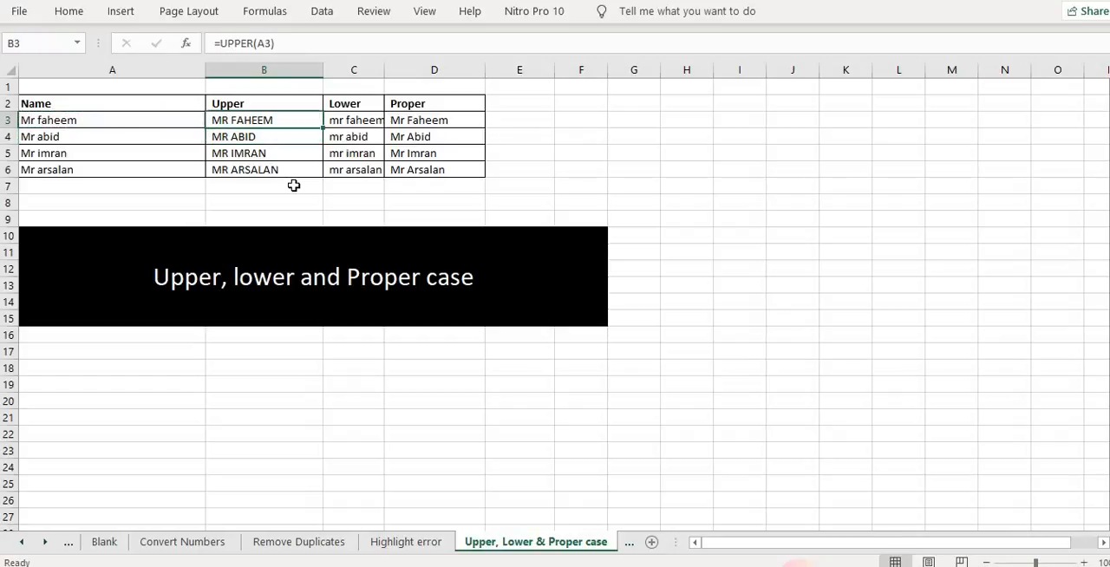
{"action": "key", "text": "ctrl+c"}
{"action": "key", "text": "Down"}
{"action": "key", "text": "ctrl+v"}
{"action": "key", "text": "Down"}
{"action": "key", "text": "Down"}
{"action": "key", "text": "ctrl+v"}
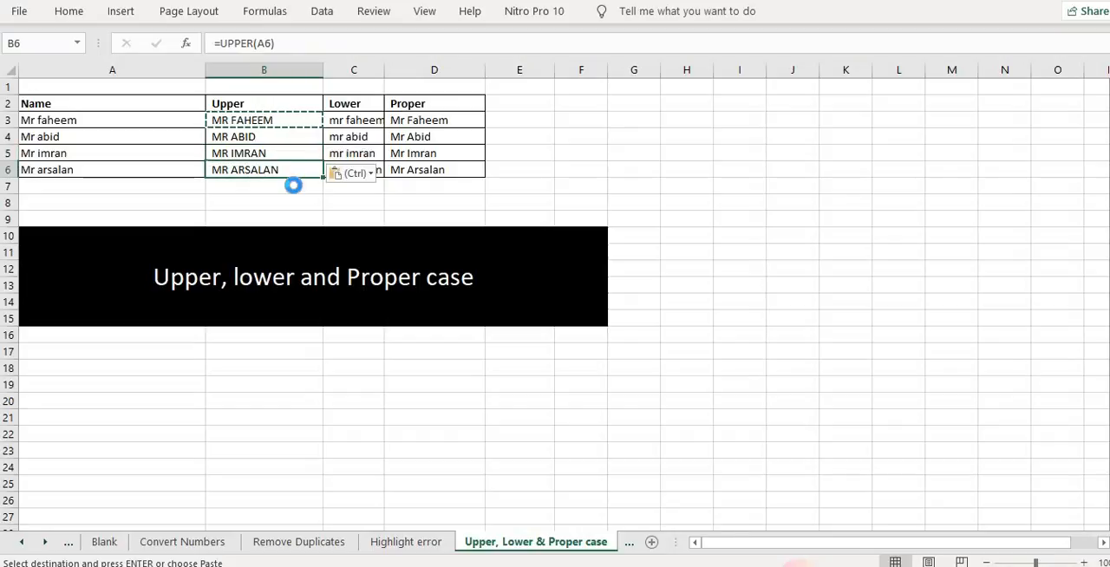
{"action": "key", "text": "Escape"}
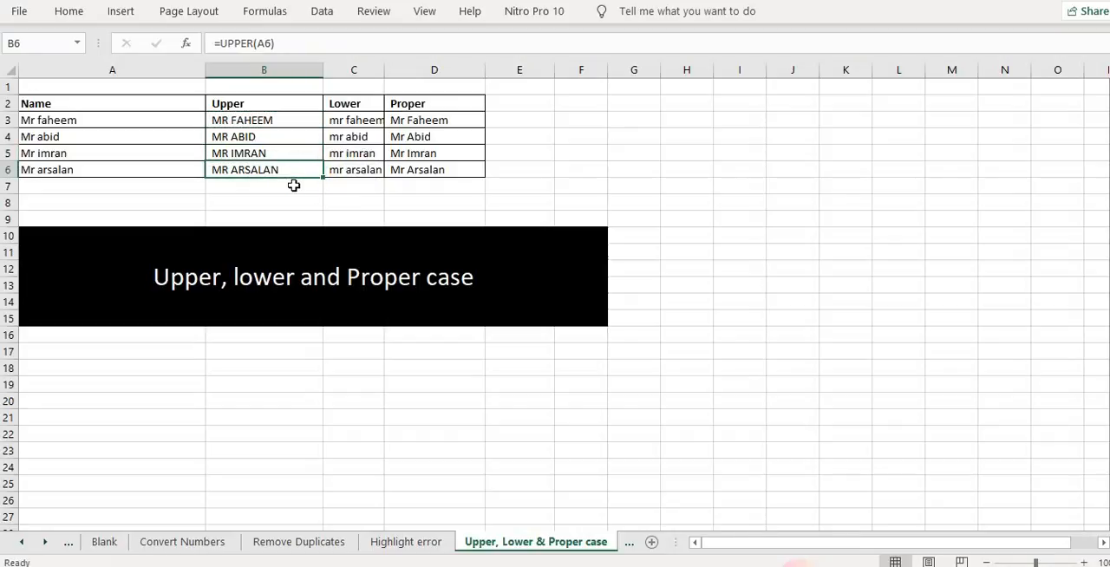
Enter =LOWER(A3) in C3 and copy it down the Lower column
{"action": "key", "text": "Up"}
{"action": "key", "text": "Up"}
{"action": "key", "text": "Up"}
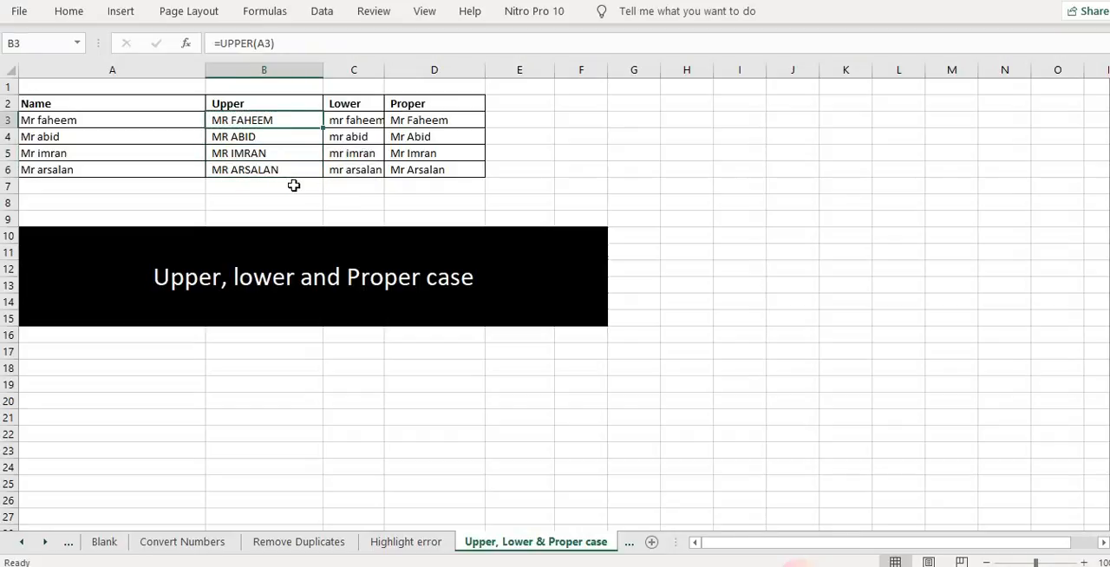
{"action": "key", "text": "Right"}
{"action": "type", "text": "=low"}
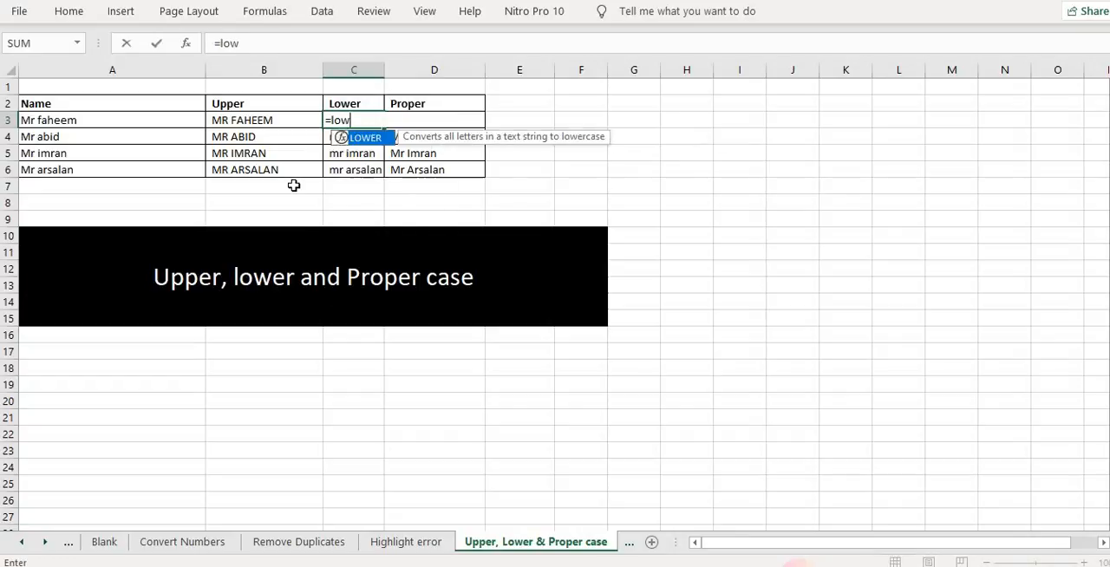
{"action": "key", "text": "Tab"}
{"action": "key", "text": "Left"}
{"action": "key", "text": "Left"}
{"action": "key", "text": "Return"}
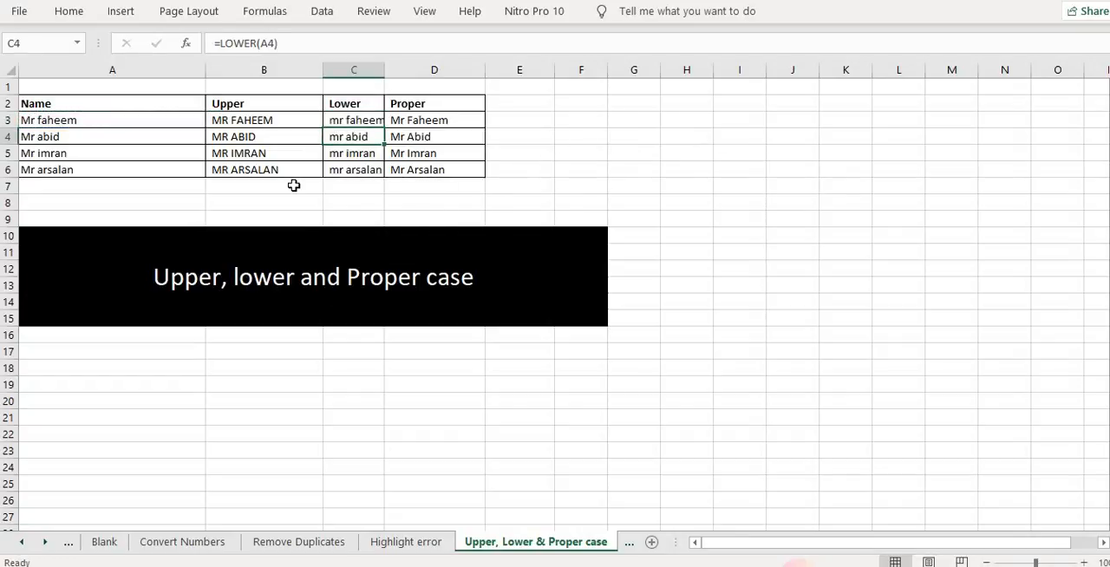
{"action": "key", "text": "Up"}
{"action": "key", "text": "ctrl+c"}
{"action": "key", "text": "Down"}
{"action": "key", "text": "ctrl+v"}
{"action": "key", "text": "Down"}
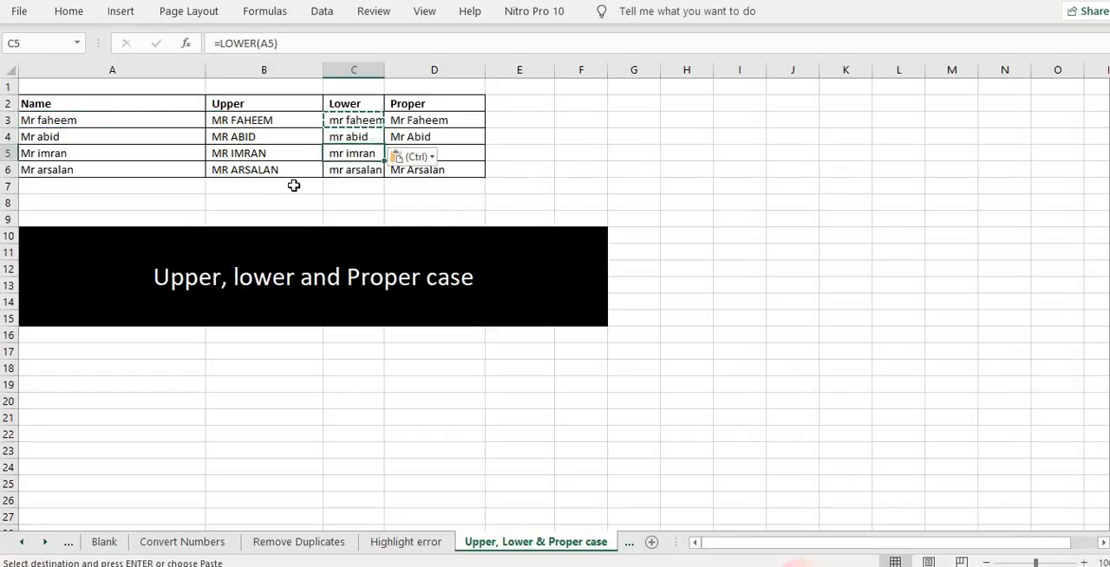
{"action": "key", "text": "Down"}
{"action": "key", "text": "Escape"}
{"action": "key", "text": "Right"}
{"action": "key", "text": "Up"}
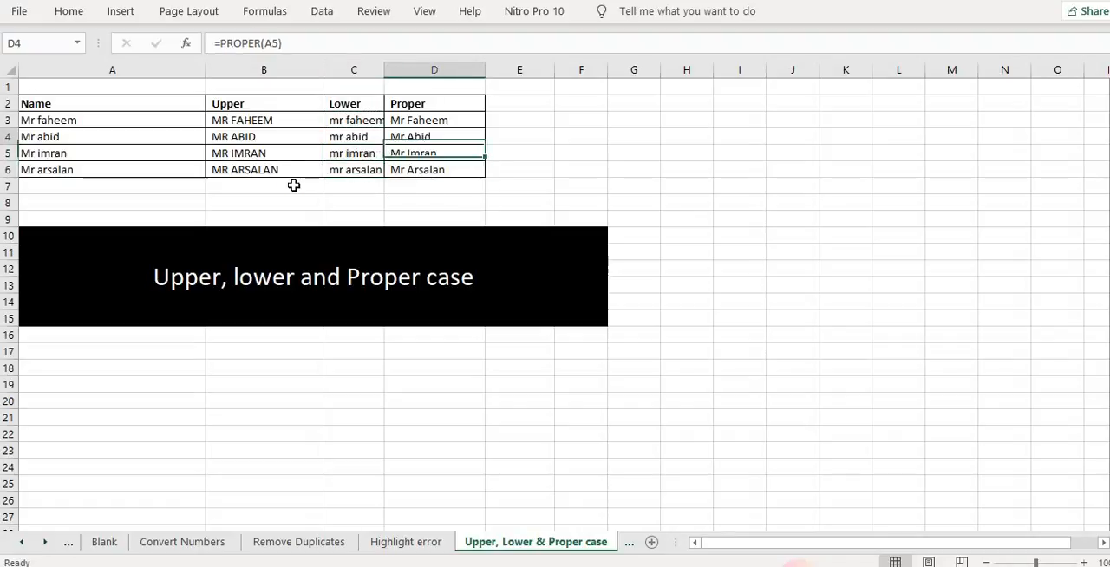
{"action": "key", "text": "Up"}
{"action": "key", "text": "Up"}
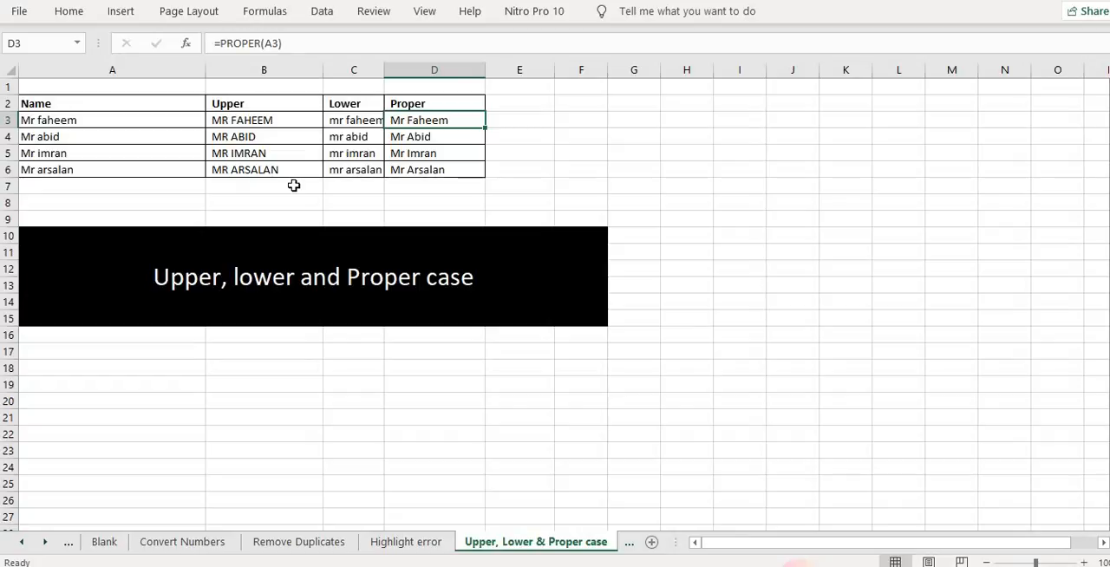
{"action": "type", "text": "=prob"}
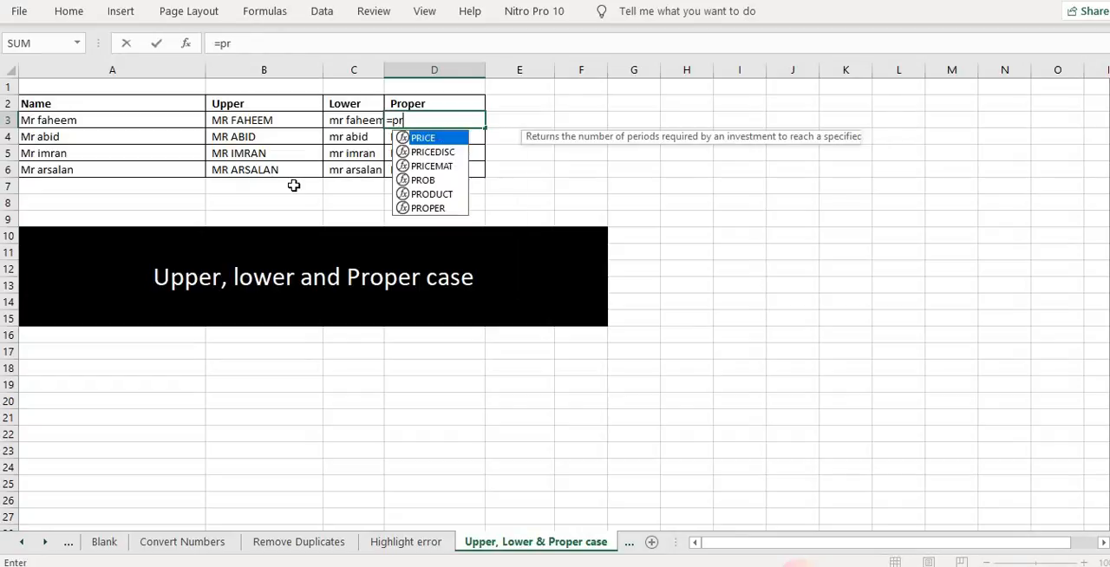
{"action": "key", "text": "Tab"}
{"action": "key", "text": "Escape"}
Enter =PROPER(A3) in D3 to convert the name to proper case, and review the Proper column
{"action": "type", "text": "=pro"}
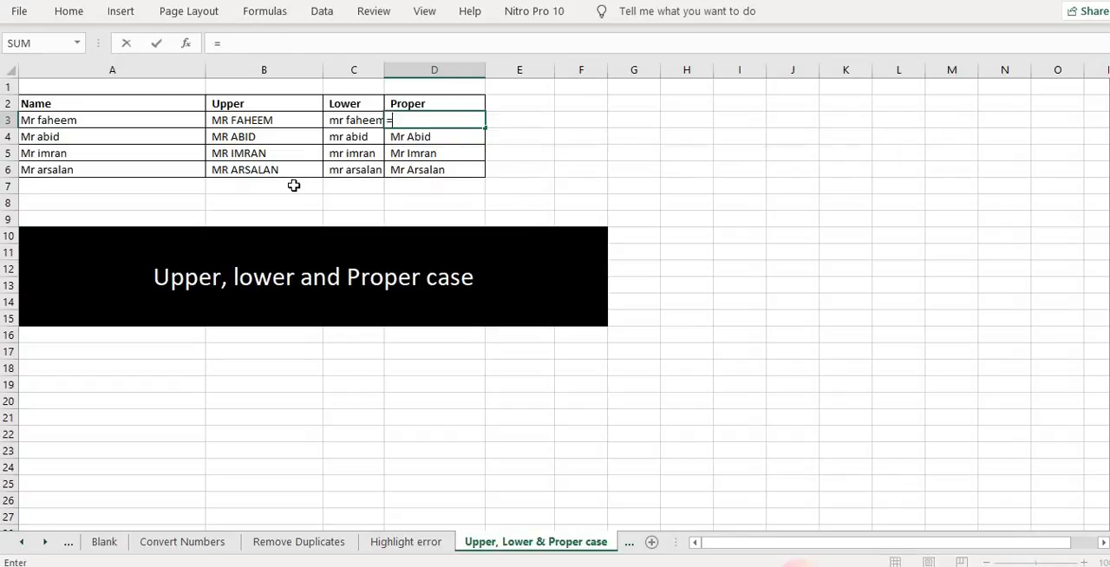
{"action": "key", "text": "Down"}
{"action": "key", "text": "Down"}
{"action": "key", "text": "Down"}
{"action": "key", "text": "Up"}
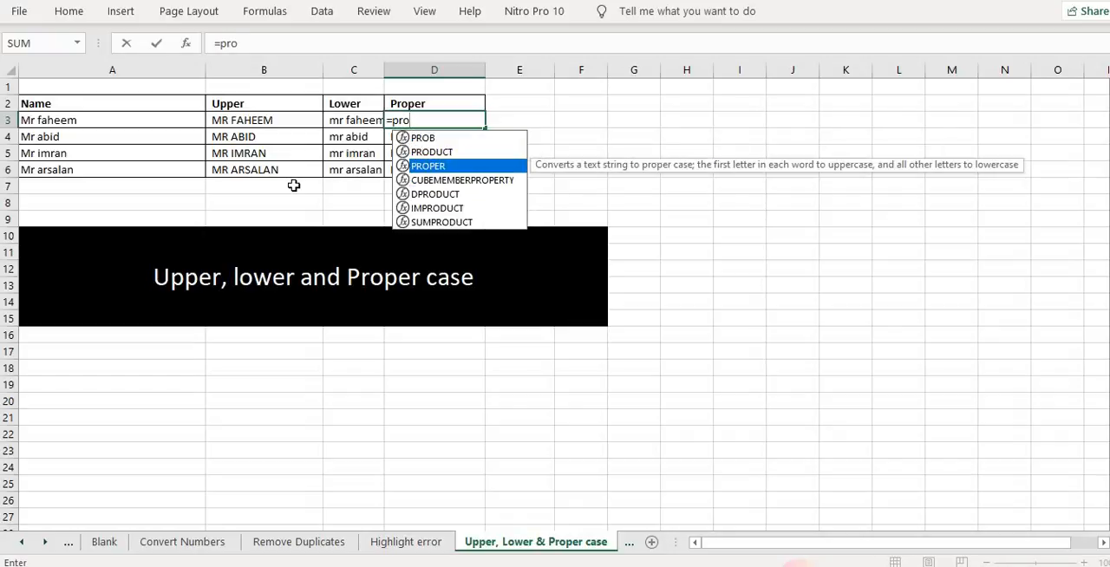
{"action": "key", "text": "Tab"}
{"action": "key", "text": "Left"}
{"action": "key", "text": "Left"}
{"action": "key", "text": "Left"}
{"action": "key", "text": "Return"}
{"action": "key", "text": "Down"}
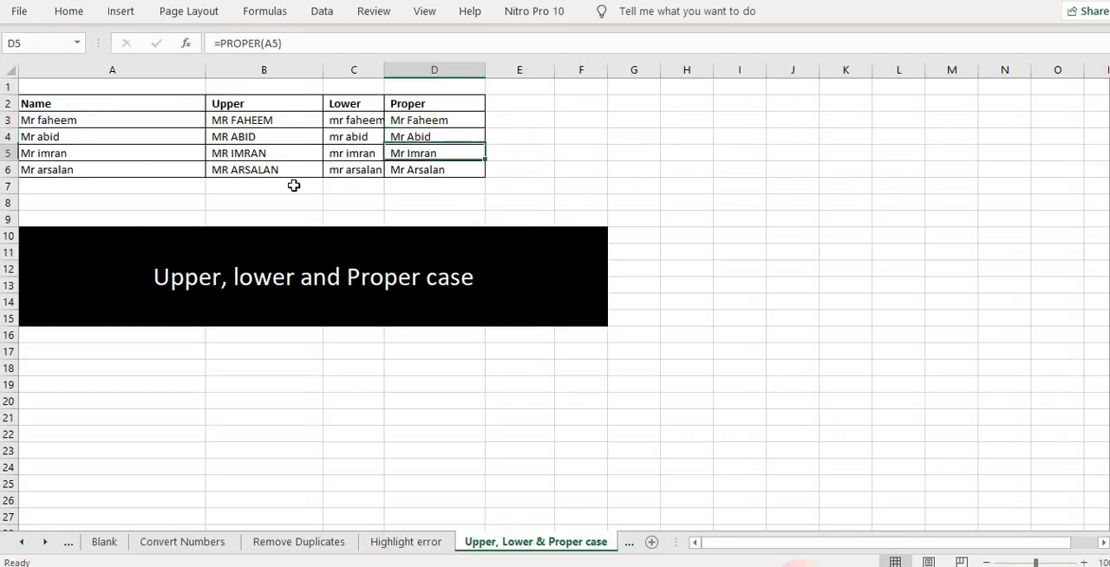
{"action": "key", "text": "Down"}
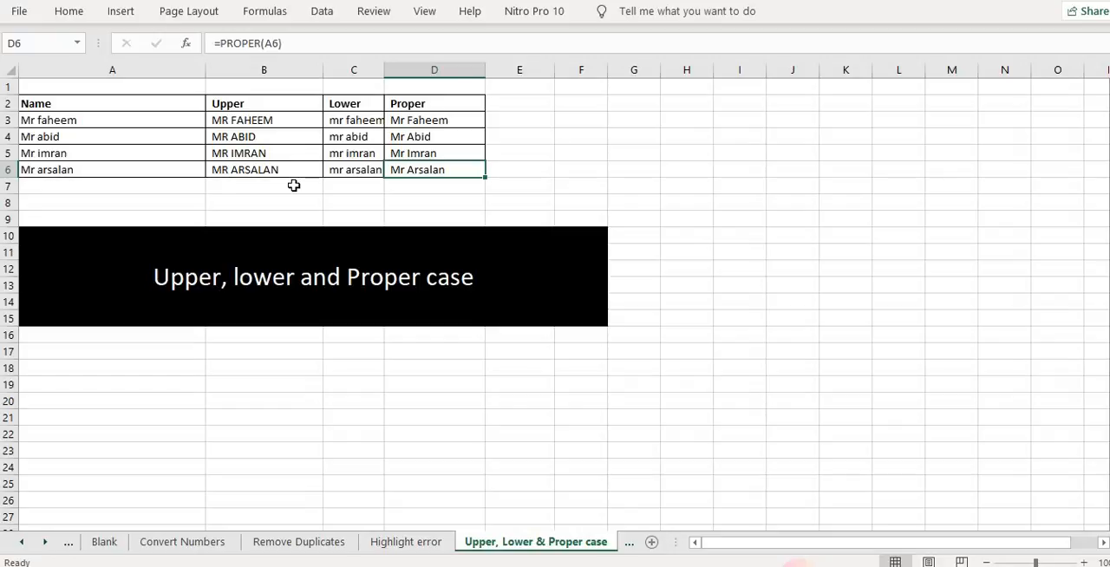
Open the Text to Columns sheet and clear the Location, City and Country values in B3:D6
{"action": "left_click", "coordinate": [629, 544]}
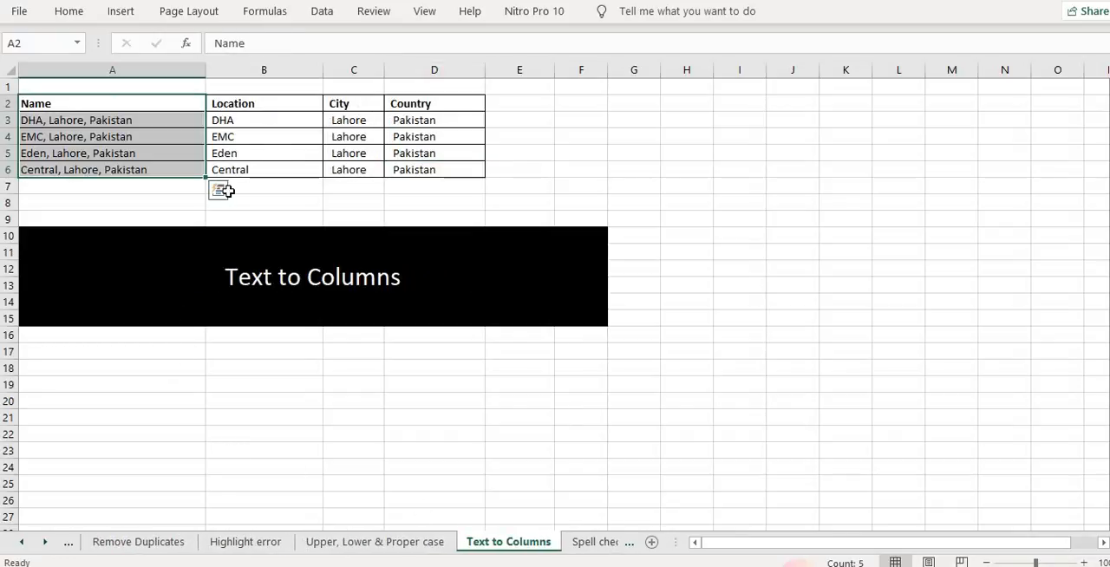
{"action": "left_click_drag", "start_coordinate": [258, 125], "coordinate": [418, 162]}
{"action": "key", "text": "Delete"}
{"action": "key", "text": "Left"}
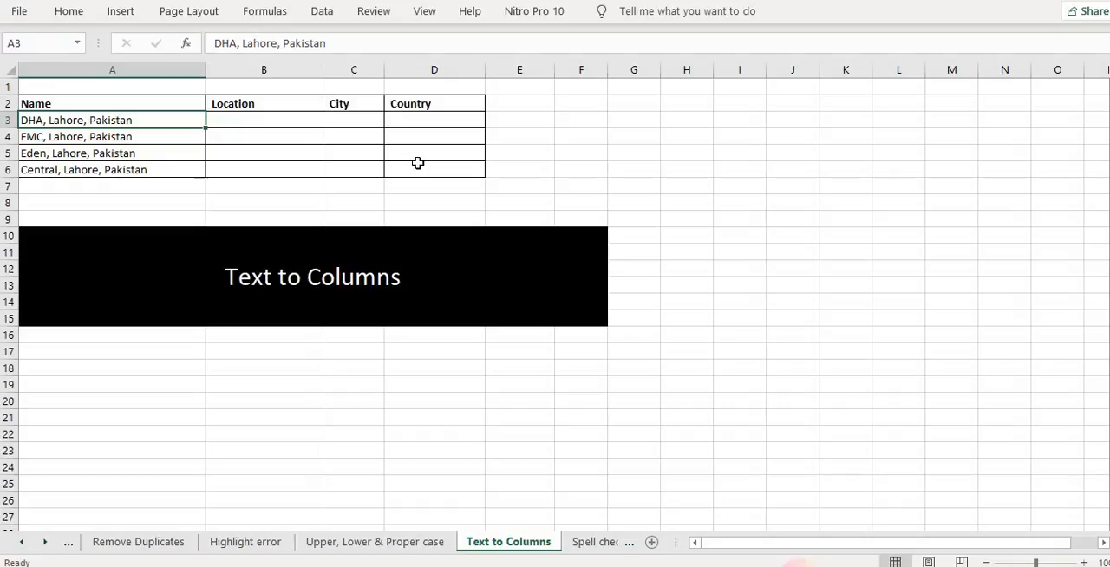
Split the names in A3:A6 by comma delimiter into the Location, City and Country columns starting at B3, replacing existing cells
{"action": "key", "text": "shift+Down"}
{"action": "key", "text": "shift+Down"}
{"action": "key", "text": "shift+Down"}
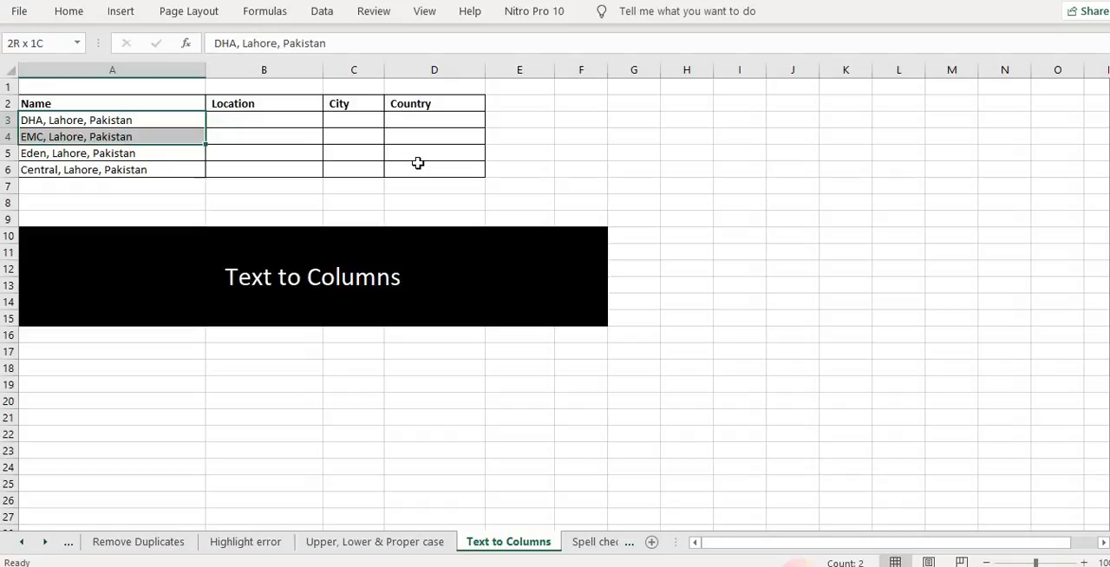
{"action": "left_click", "coordinate": [322, 11]}
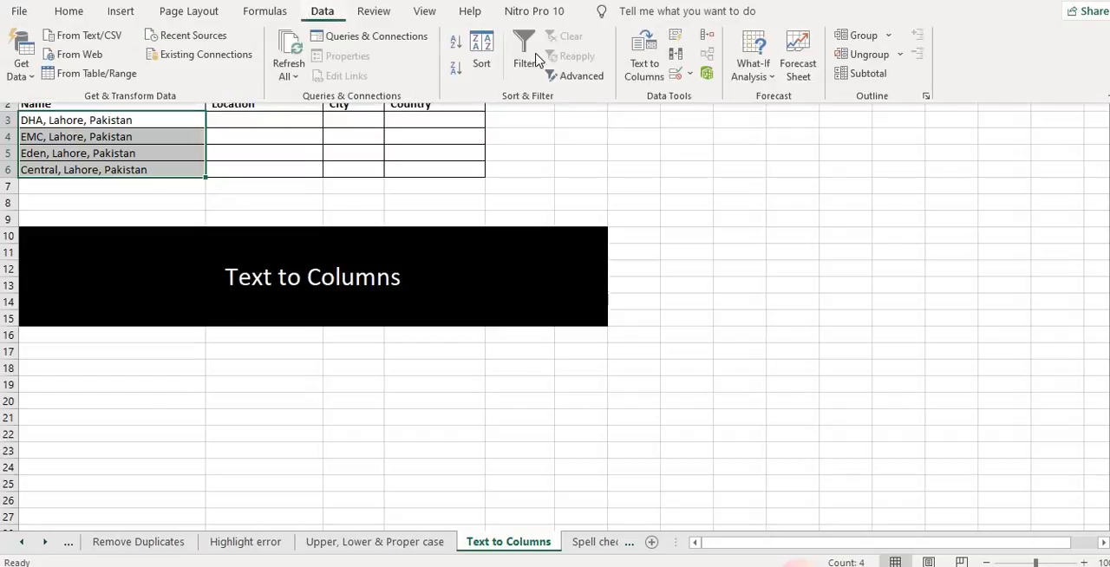
{"action": "left_click", "coordinate": [643, 63]}
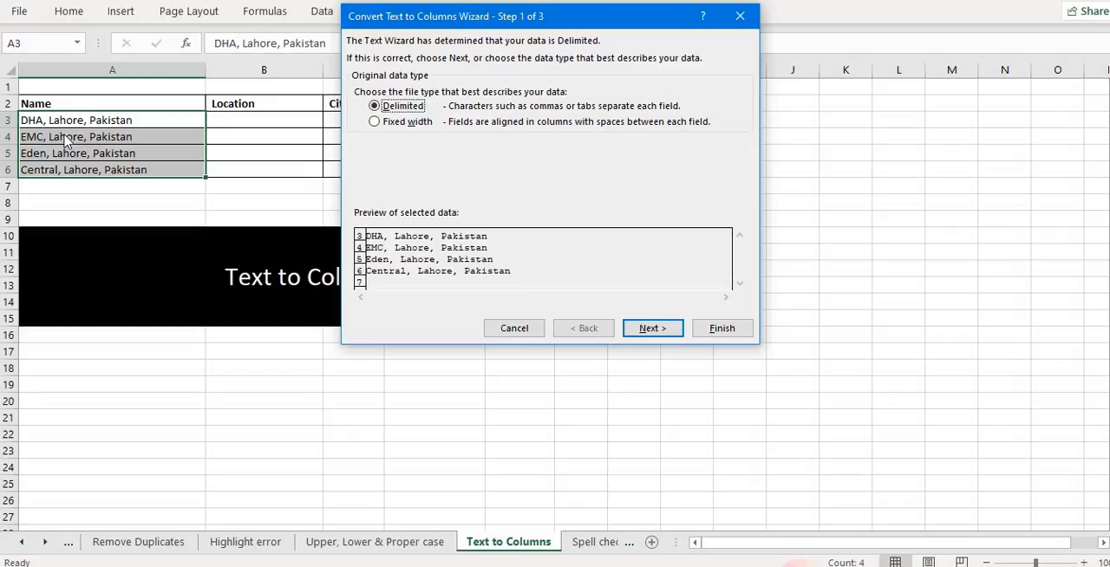
{"action": "left_click", "coordinate": [653, 331]}
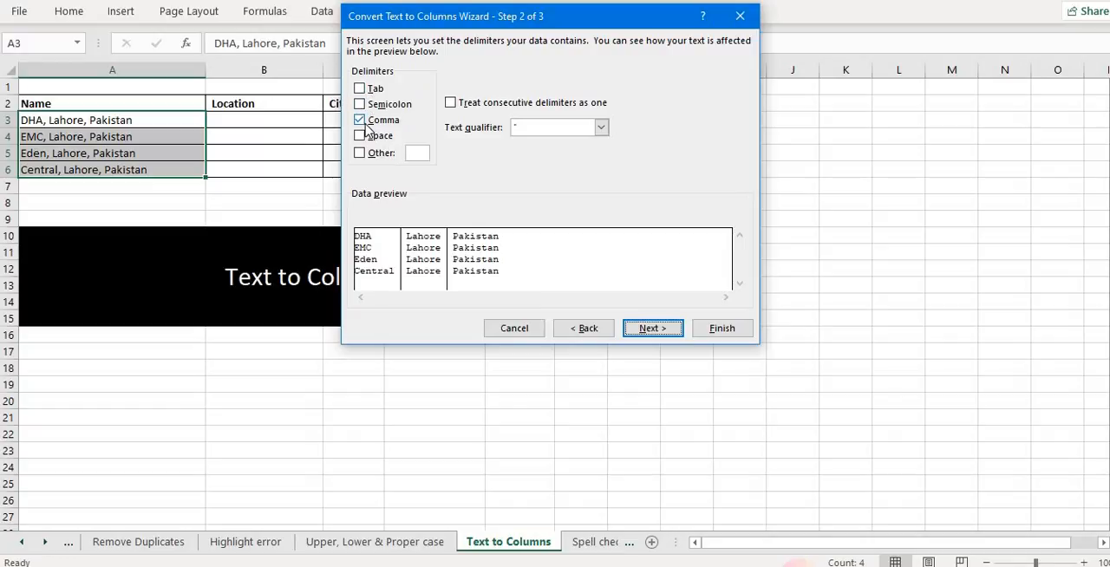
{"action": "left_click", "coordinate": [646, 328]}
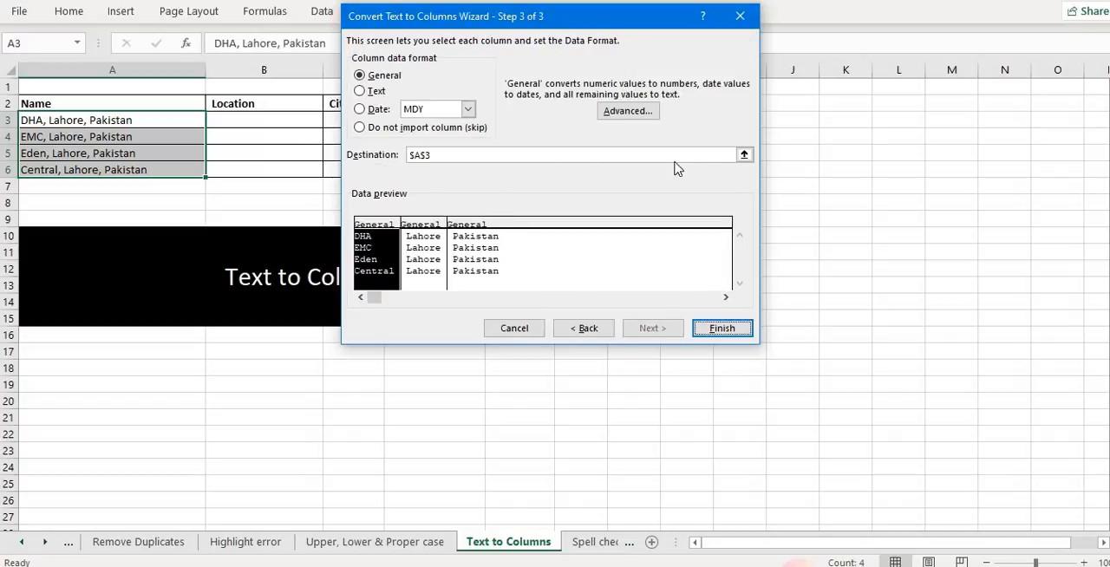
{"action": "left_click", "coordinate": [744, 154]}
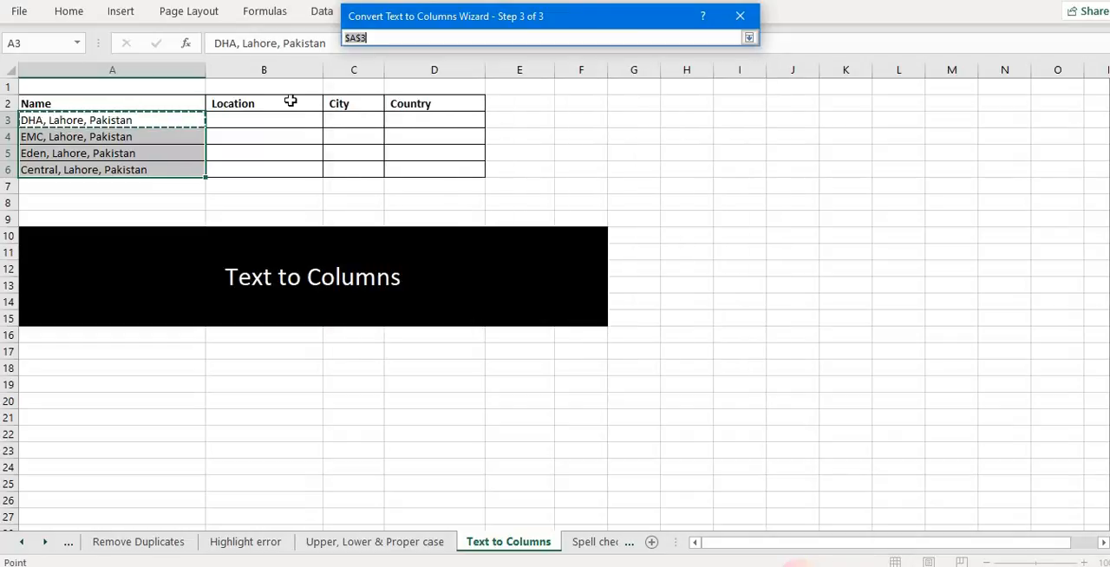
{"action": "left_click", "coordinate": [260, 117]}
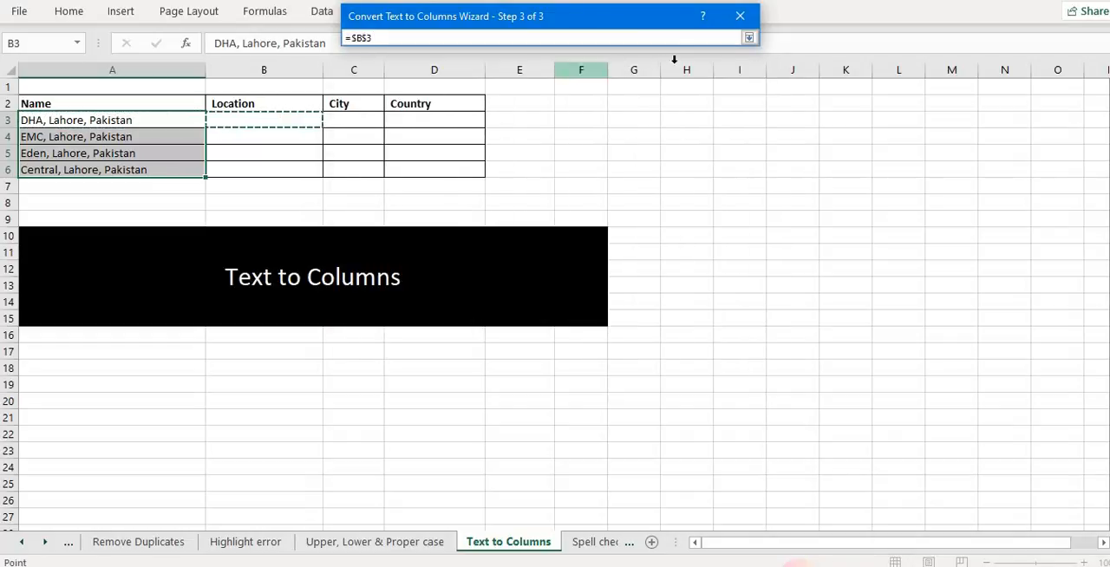
{"action": "left_click", "coordinate": [748, 39]}
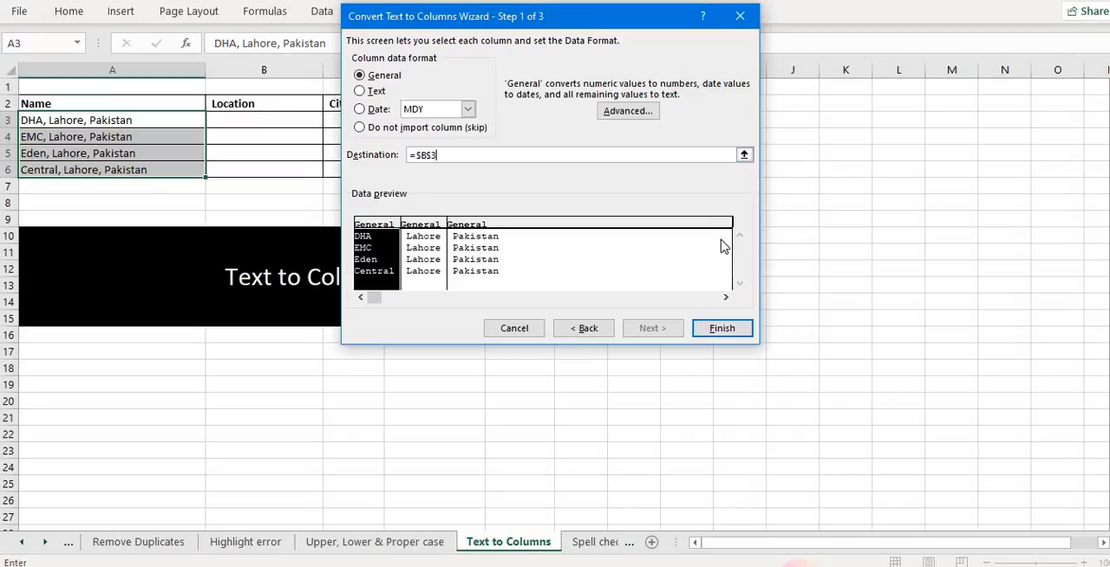
{"action": "left_click", "coordinate": [722, 328]}
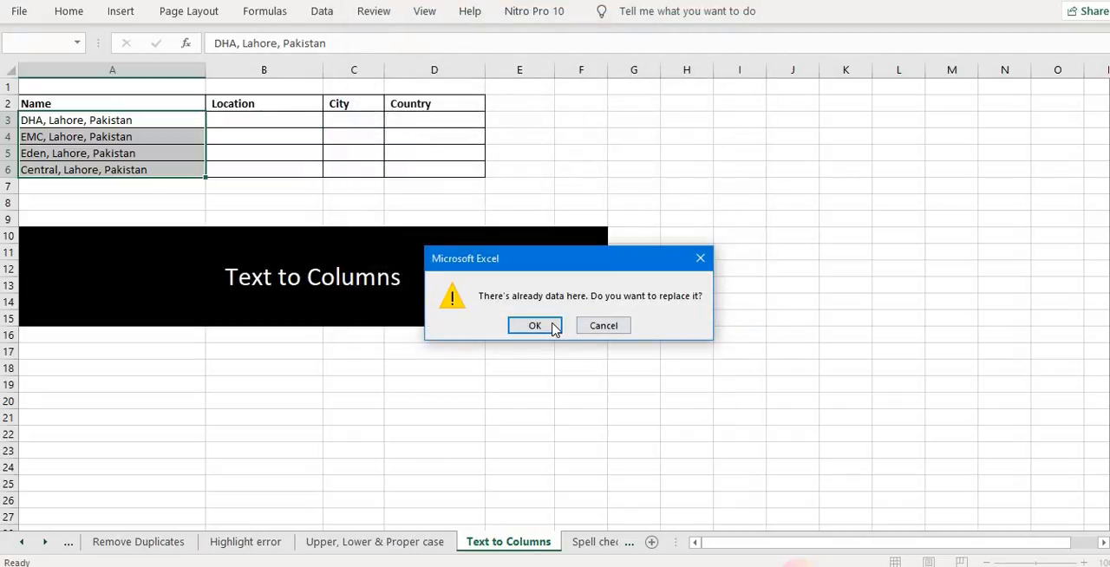
{"action": "left_click", "coordinate": [548, 327]}
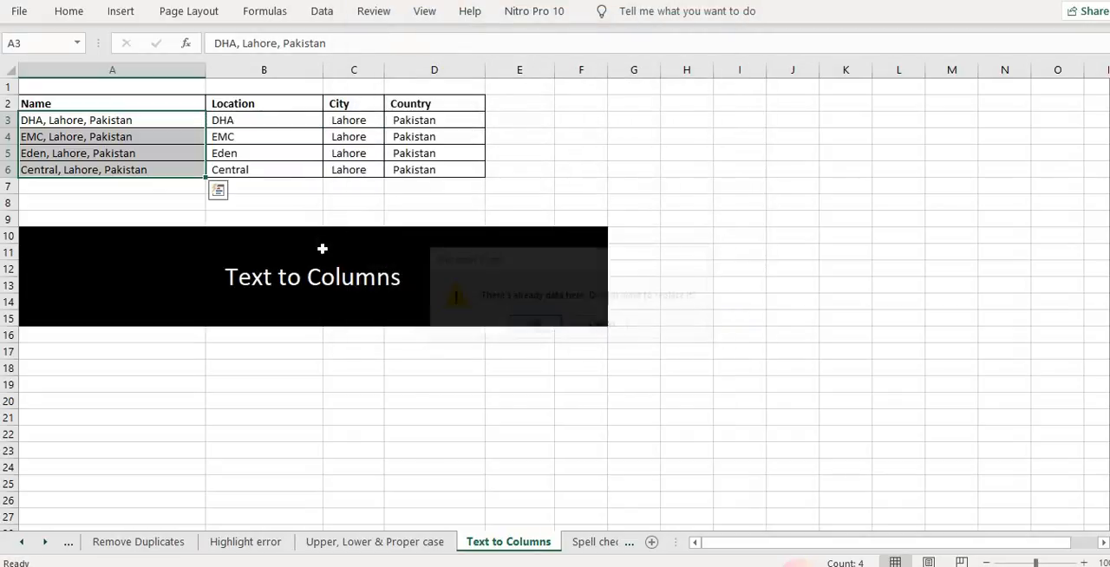
Inspect the split values in the Location, City and Country columns
{"action": "left_click", "coordinate": [258, 130]}
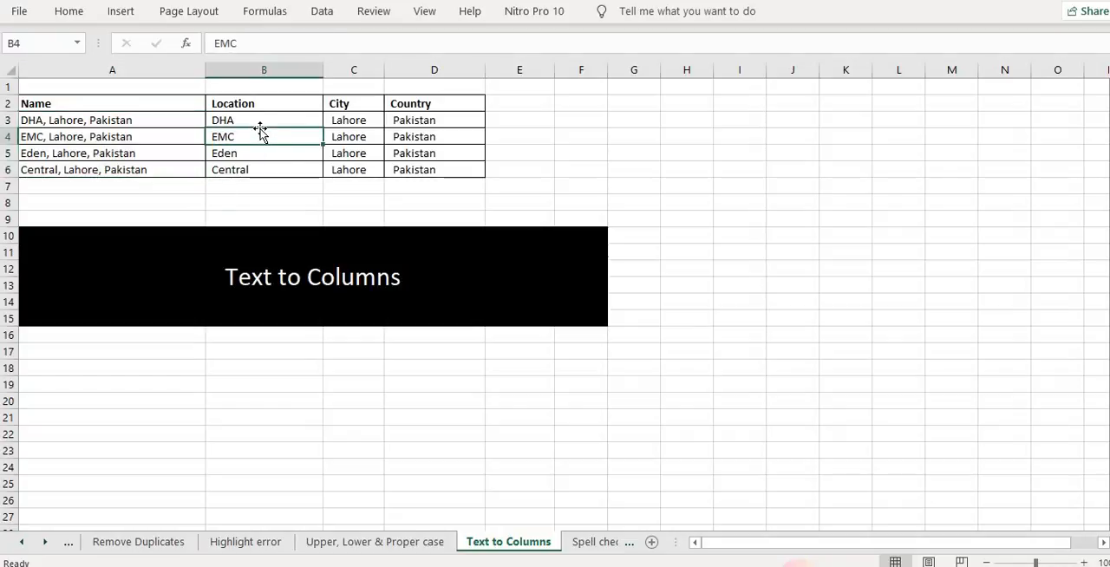
{"action": "left_click", "coordinate": [374, 123]}
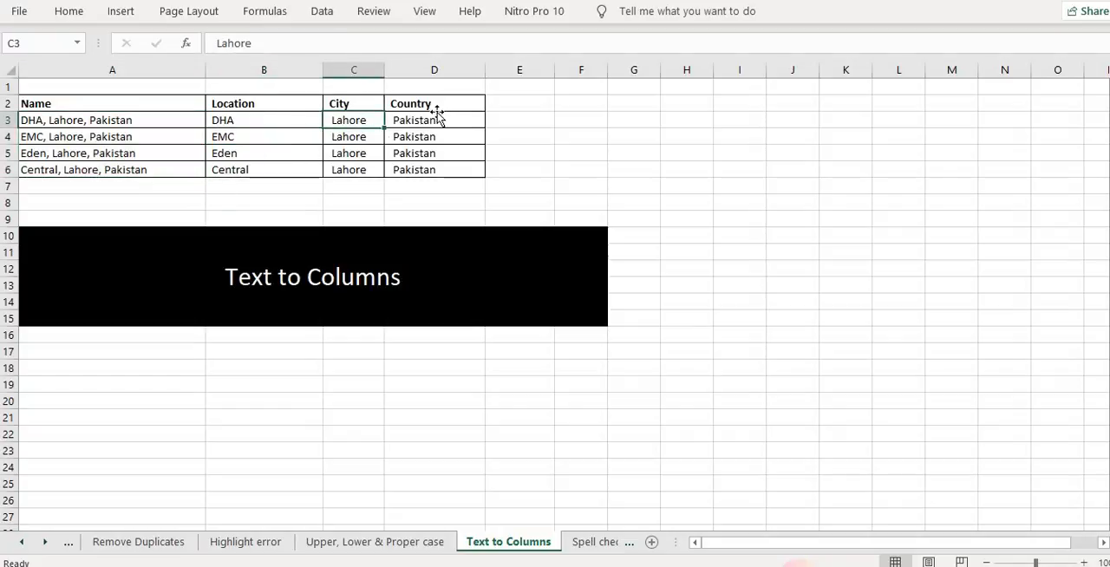
{"action": "left_click", "coordinate": [437, 109]}
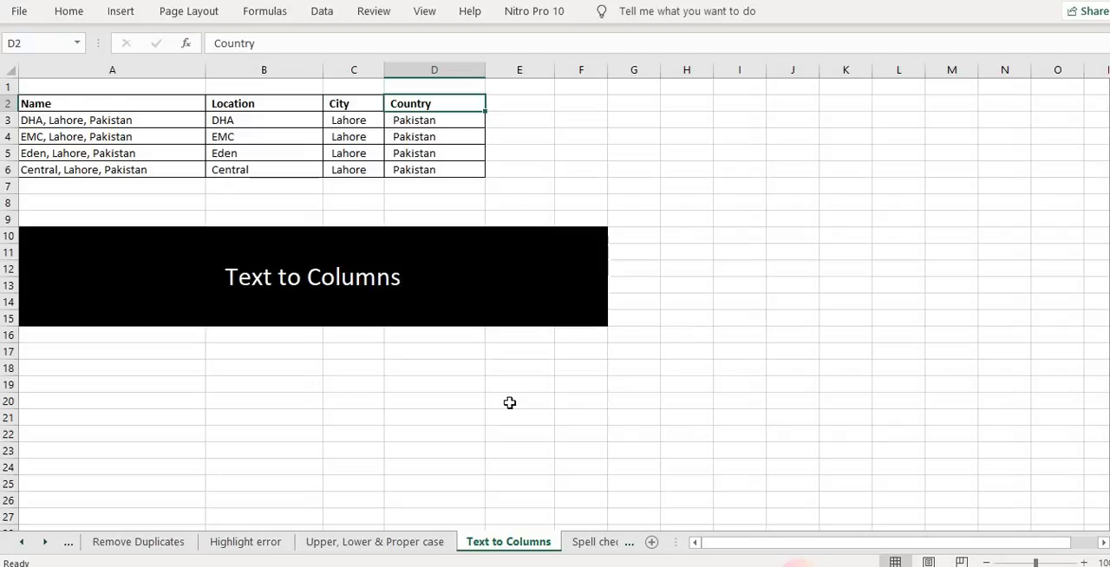
Open the Spell check sheet, select the names in A3:A6 and start a spell check, then close the dialog
{"action": "left_click", "coordinate": [593, 542]}
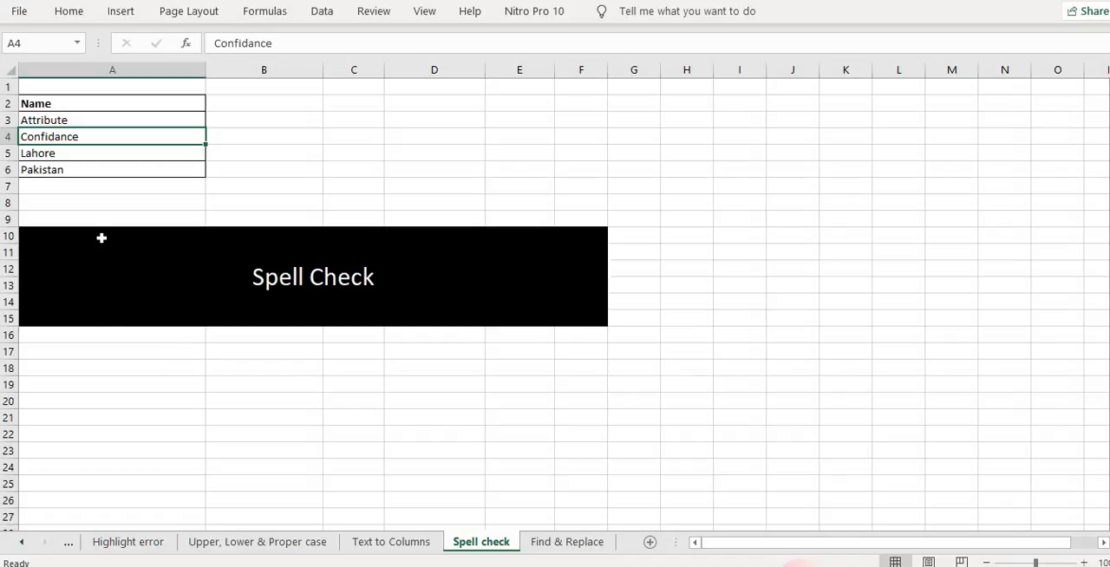
{"action": "left_click_drag", "start_coordinate": [110, 120], "coordinate": [90, 173]}
{"action": "key", "text": "F7"}
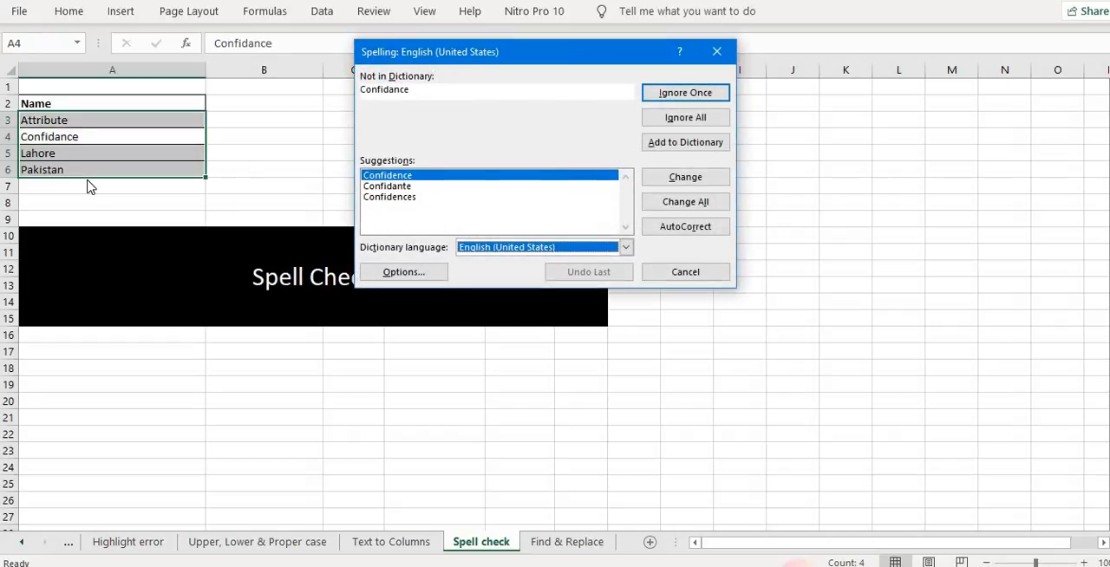
{"action": "left_click", "coordinate": [716, 51]}
Select the whole sheet and run a spell check, ignoring all occurrences of Confidance
{"action": "left_click", "coordinate": [5, 66]}
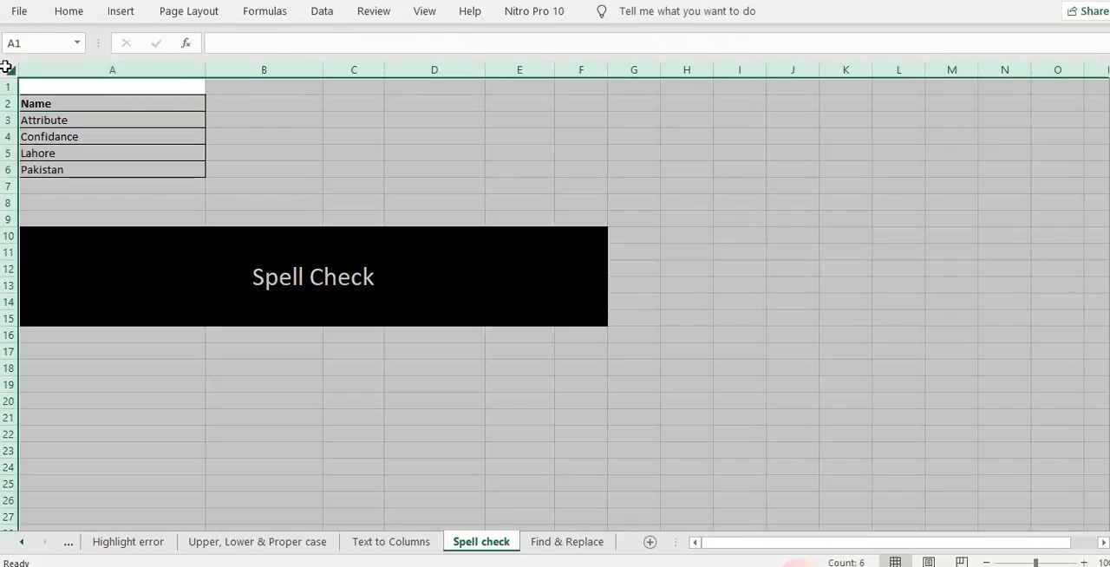
{"action": "key", "text": "F7"}
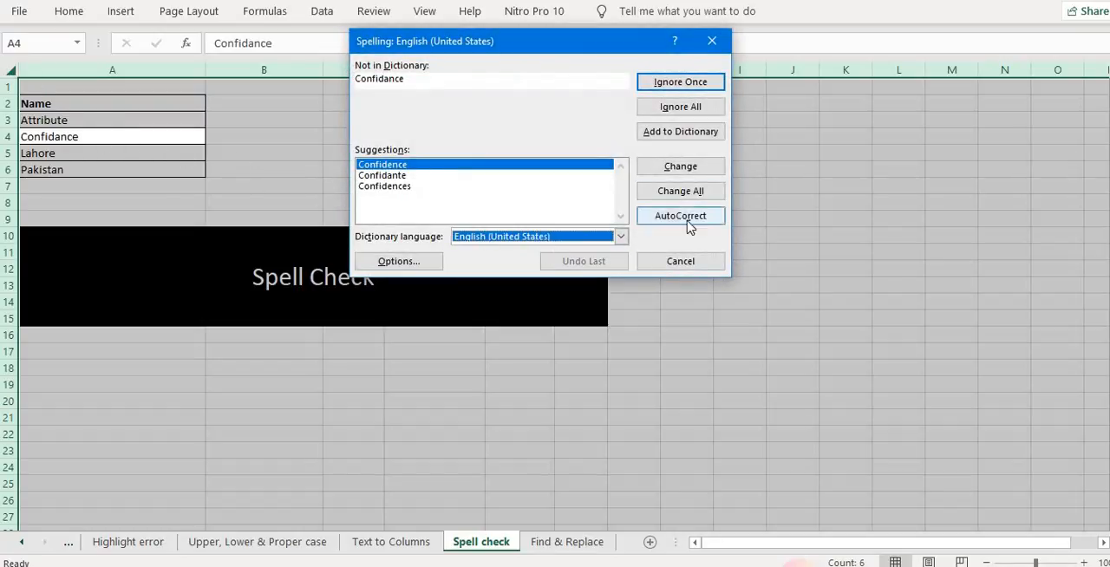
{"action": "left_click", "coordinate": [672, 107]}
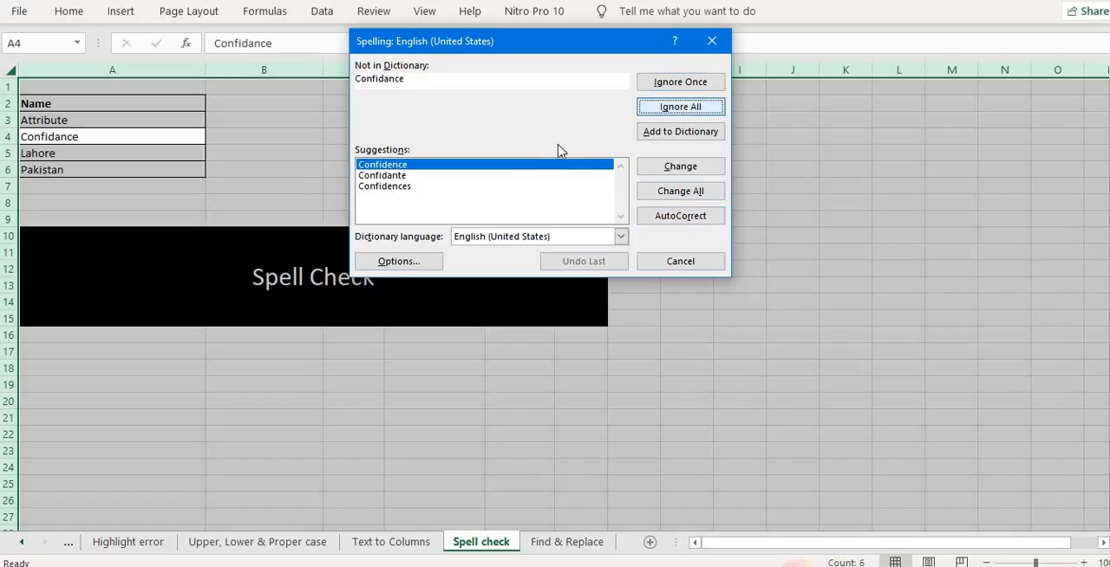
{"action": "key", "text": "Return"}
{"action": "left_click", "coordinate": [571, 326]}
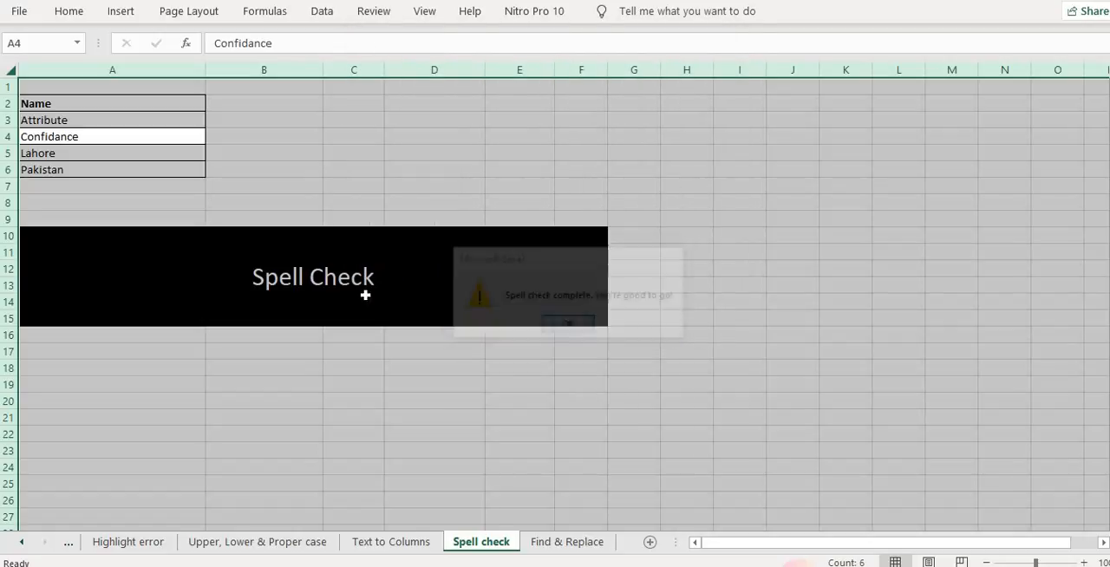
{"action": "left_click", "coordinate": [319, 158]}
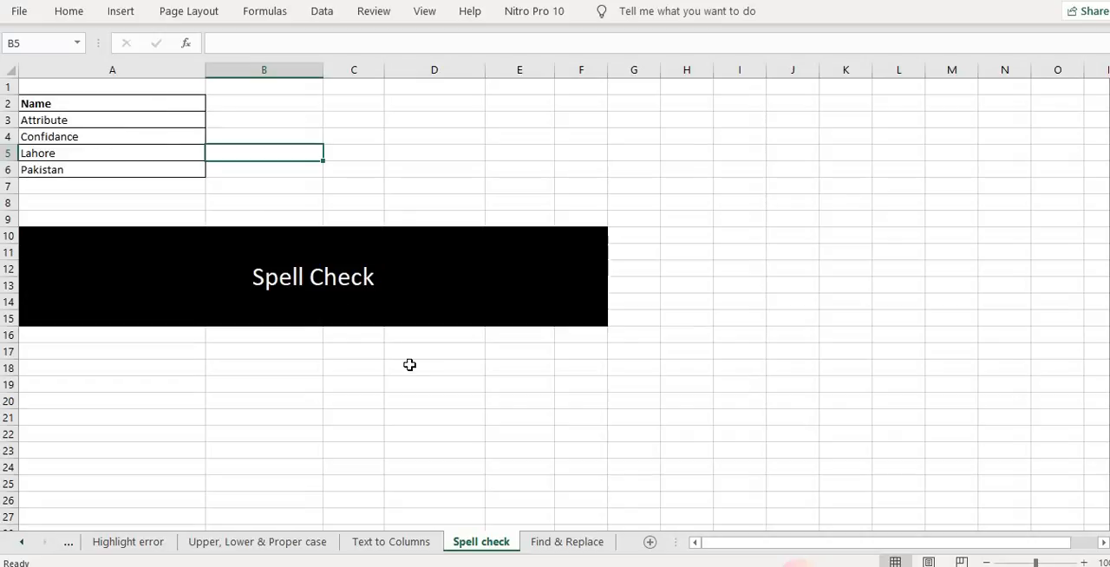
Open the Find & Replace sheet and examine the sales table and the VLOOKUP formulas in G3:G4
{"action": "left_click", "coordinate": [544, 543]}
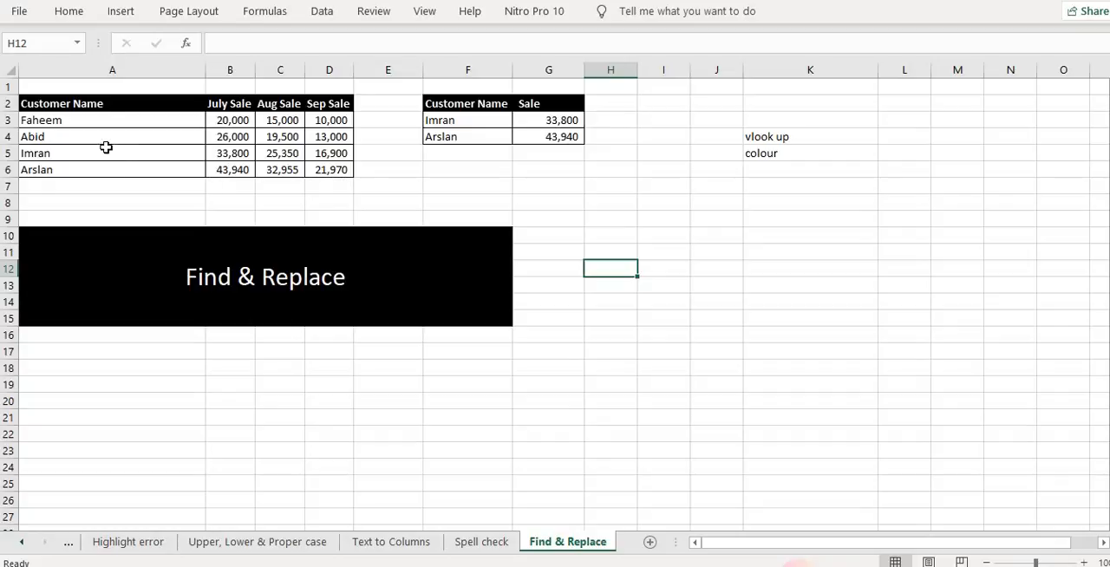
{"action": "left_click", "coordinate": [148, 114]}
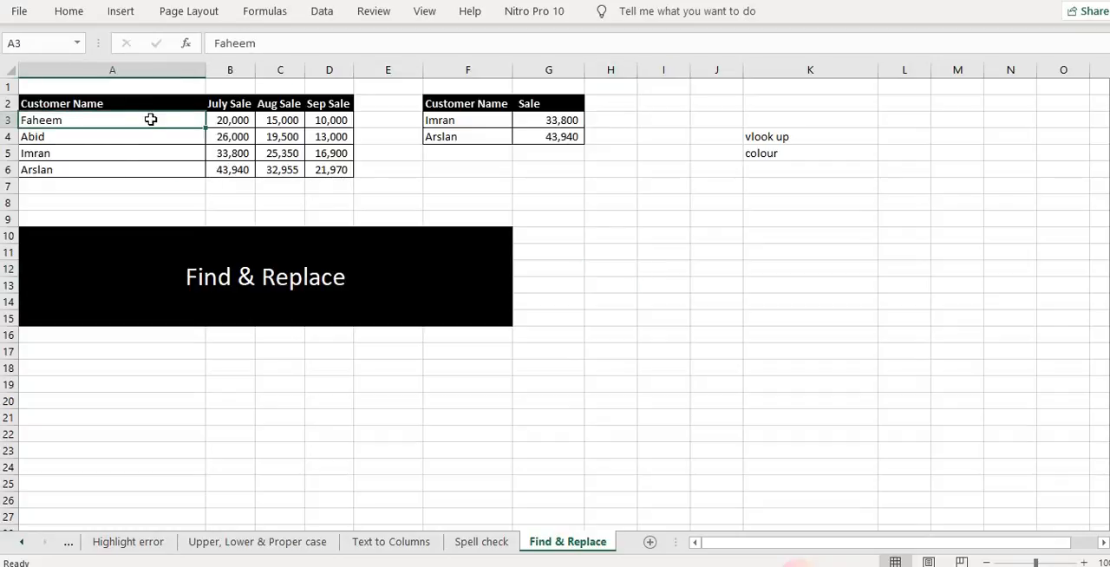
{"action": "left_click", "coordinate": [222, 123]}
{"action": "left_click", "coordinate": [272, 120]}
{"action": "left_click", "coordinate": [332, 122]}
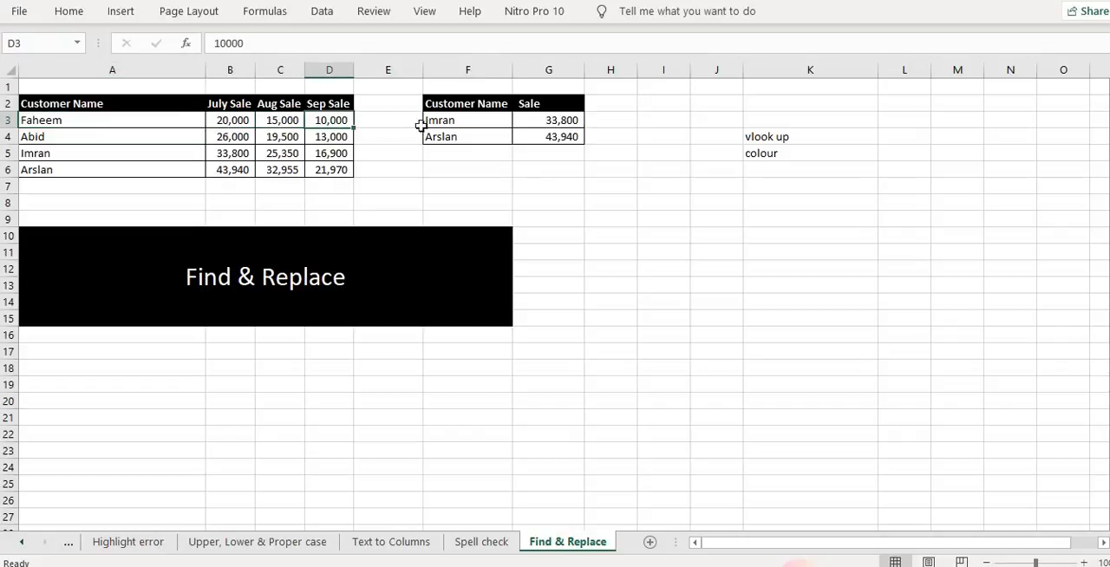
{"action": "left_click", "coordinate": [494, 119]}
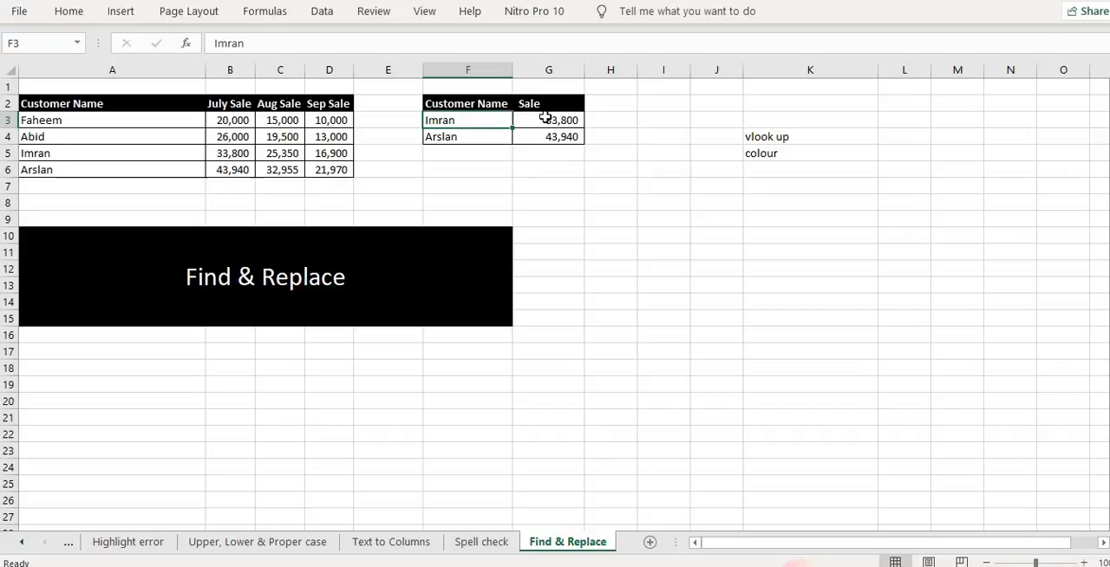
{"action": "left_click", "coordinate": [544, 118]}
{"action": "left_click", "coordinate": [452, 132]}
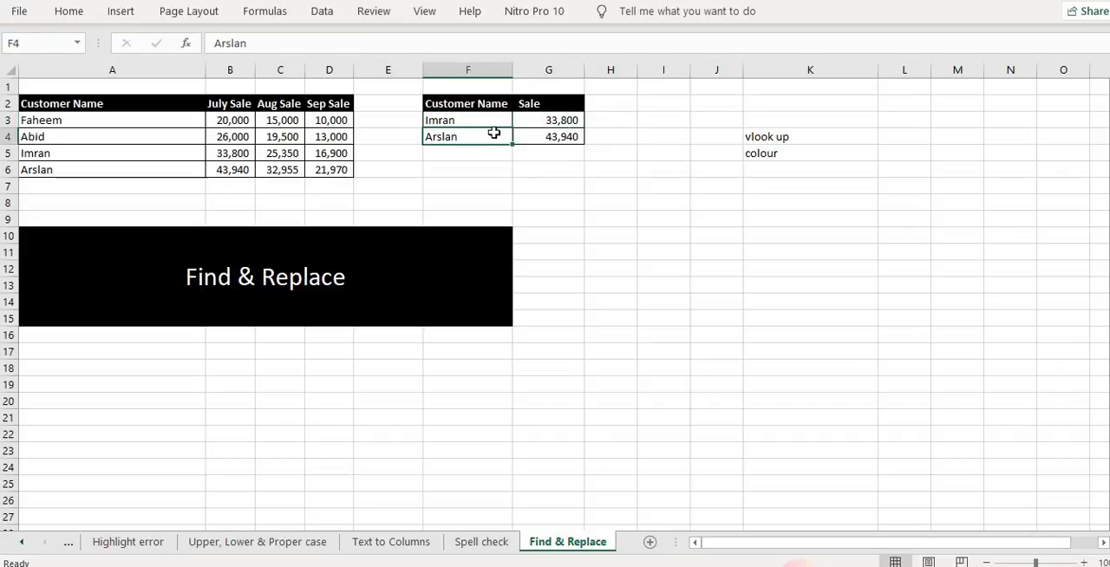
{"action": "left_click", "coordinate": [540, 133]}
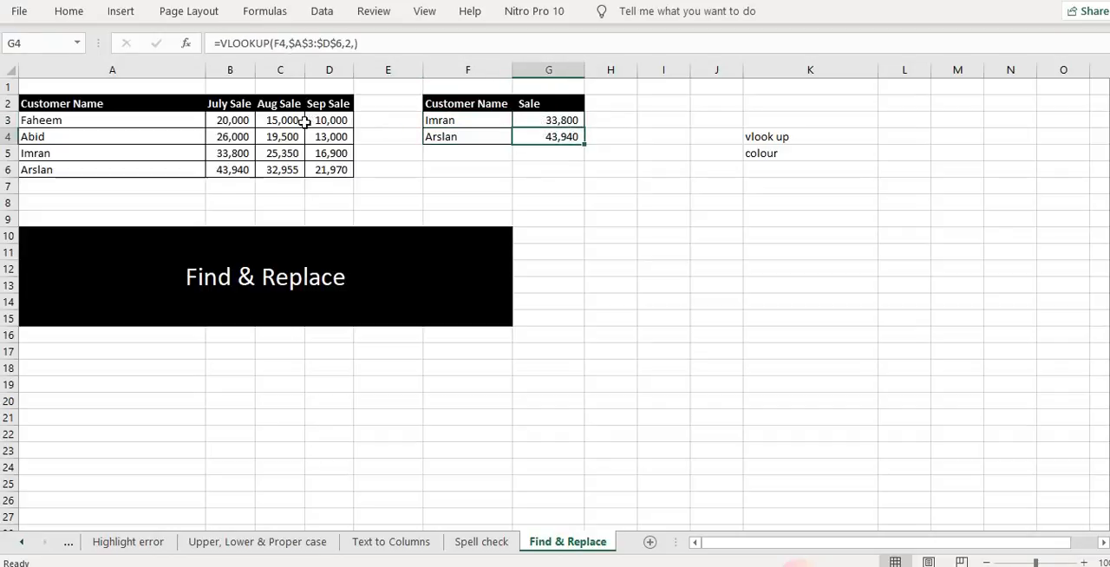
{"action": "left_click", "coordinate": [542, 118]}
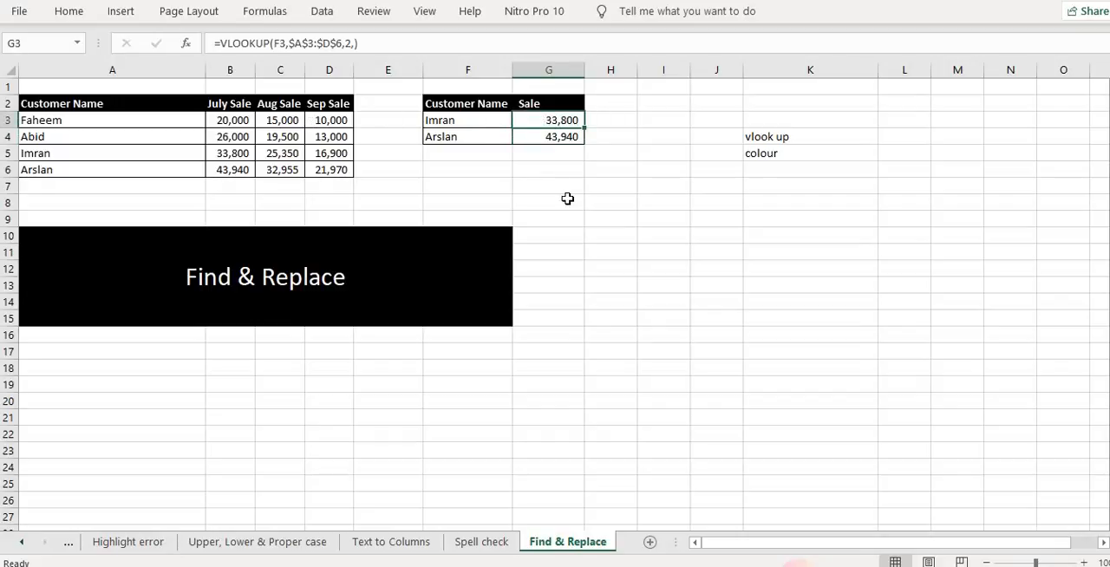
{"action": "key", "text": "Down"}
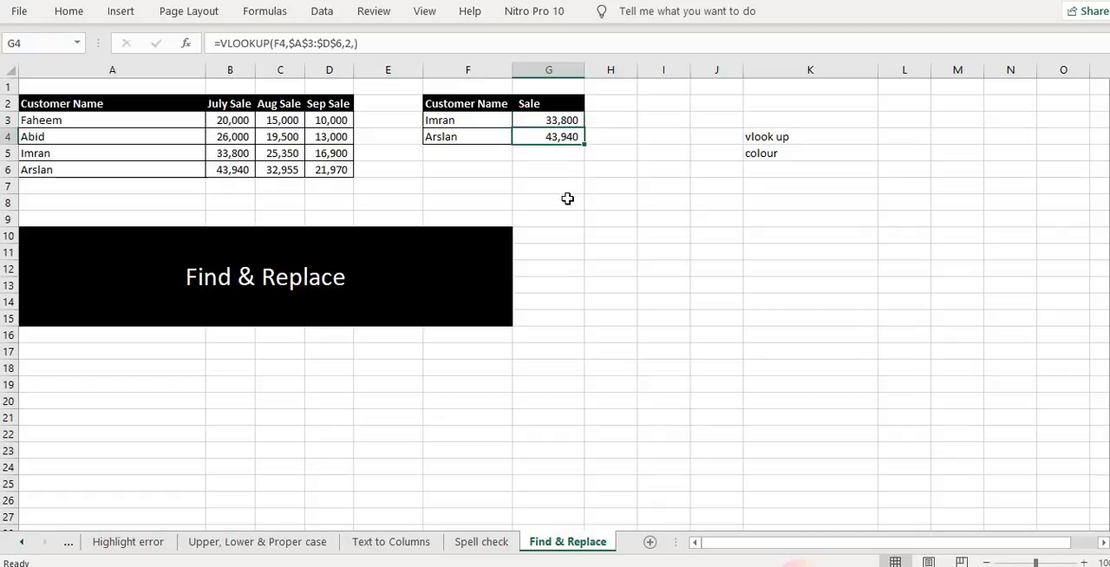
{"action": "key", "text": "Up"}
{"action": "key", "text": "Up"}
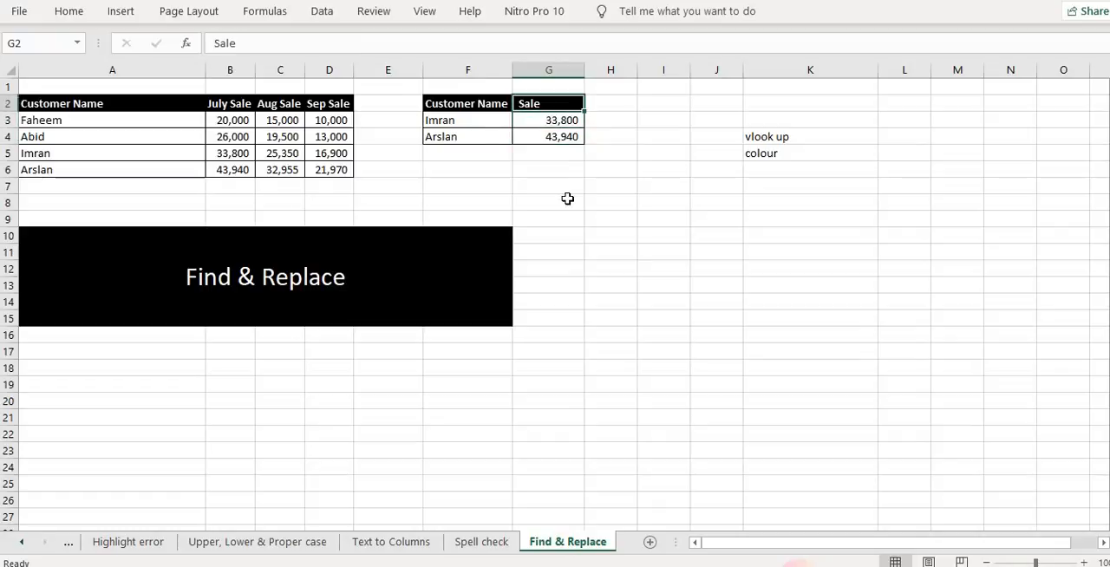
{"action": "key", "text": "Down"}
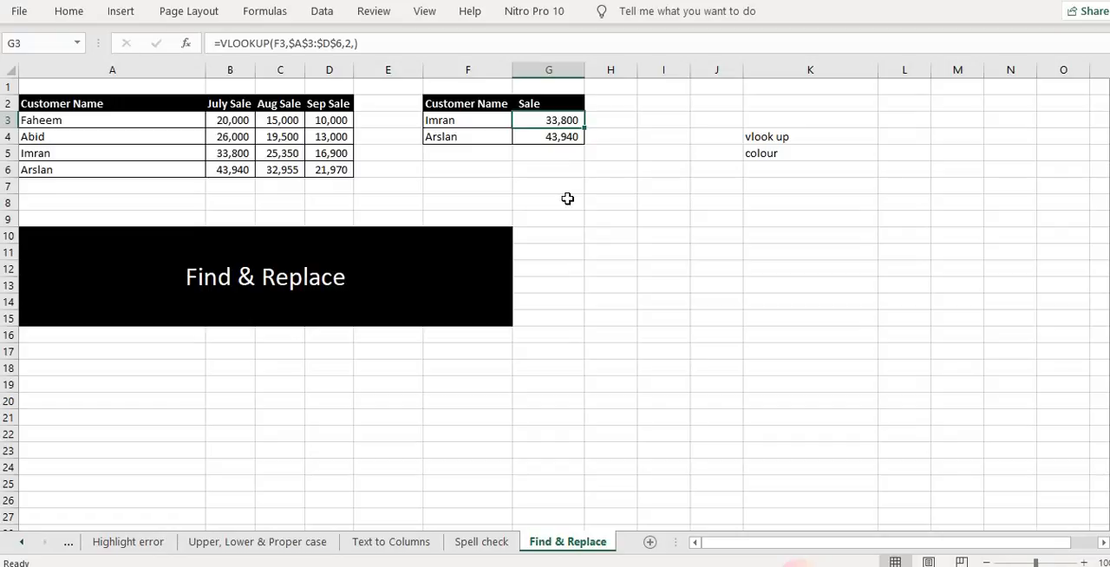
{"action": "type", "text": "=vl"}
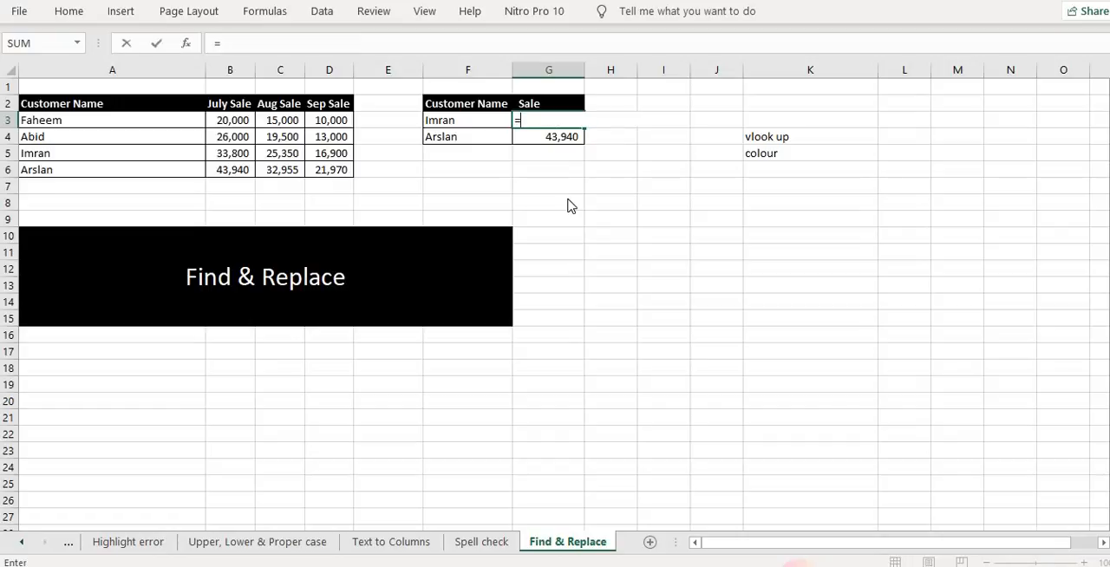
{"action": "key", "text": "Tab"}
{"action": "key", "text": "Left"}
{"action": "key", "text": "Left"}
{"action": "key", "text": "Left"}
{"action": "key", "text": "Left"}
{"action": "key", "text": "Left"}
{"action": "key", "text": "Left"}
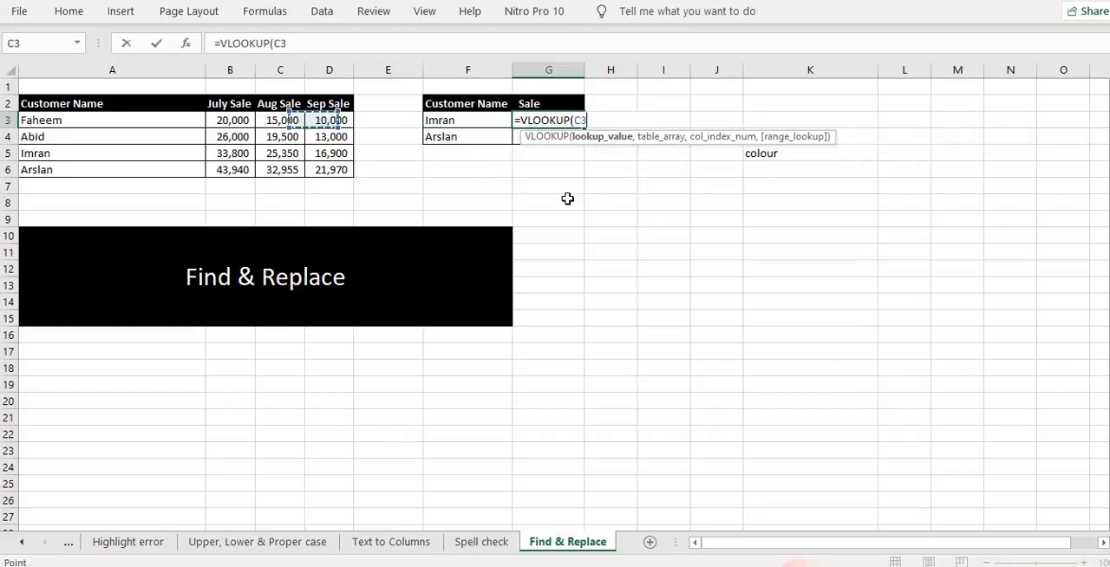
{"action": "key", "text": "shift+Right"}
{"action": "key", "text": "shift+Right"}
{"action": "key", "text": "shift+Right"}
{"action": "key", "text": "shift+Down"}
{"action": "key", "text": "shift+Down"}
{"action": "key", "text": "shift+Down"}
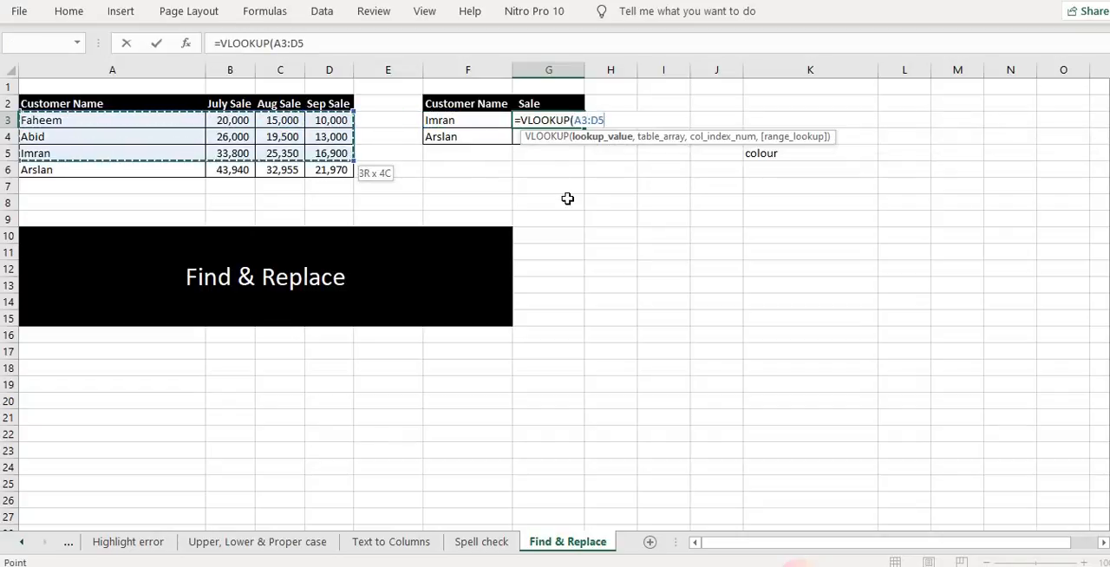
{"action": "type", "text": ",2,"}
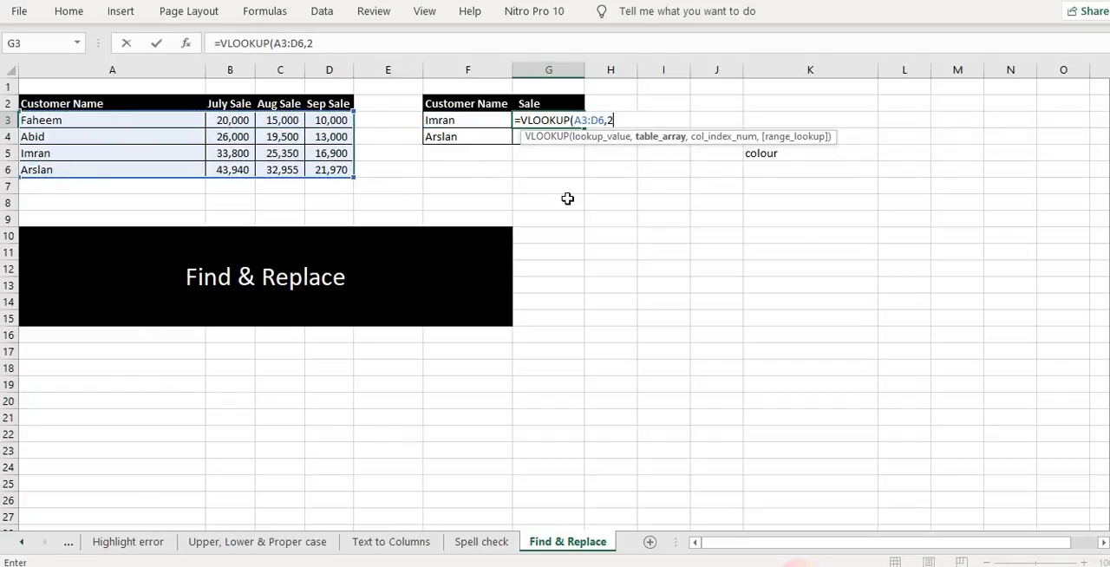
{"action": "type", "text": "0"}
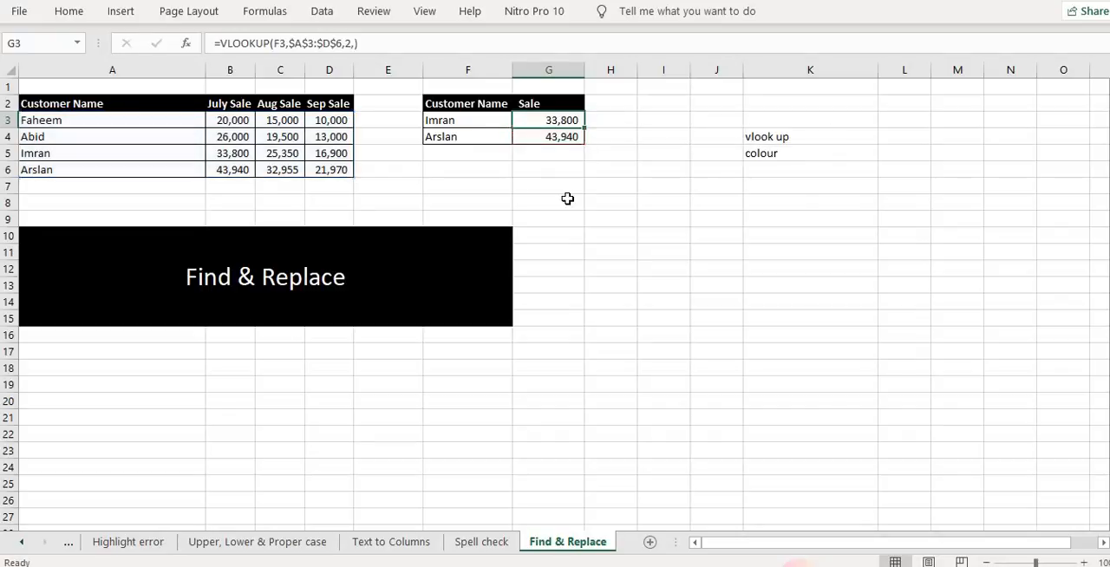
Enter a VLOOKUP formula in G3 that looks up F3 in A3:D6, returning column 2 with an empty match argument
{"action": "type", "text": "=vlo"}
{"action": "key", "text": "Tab"}
{"action": "key", "text": "Left"}
{"action": "key", "text": "Left"}
{"action": "key", "text": "Left"}
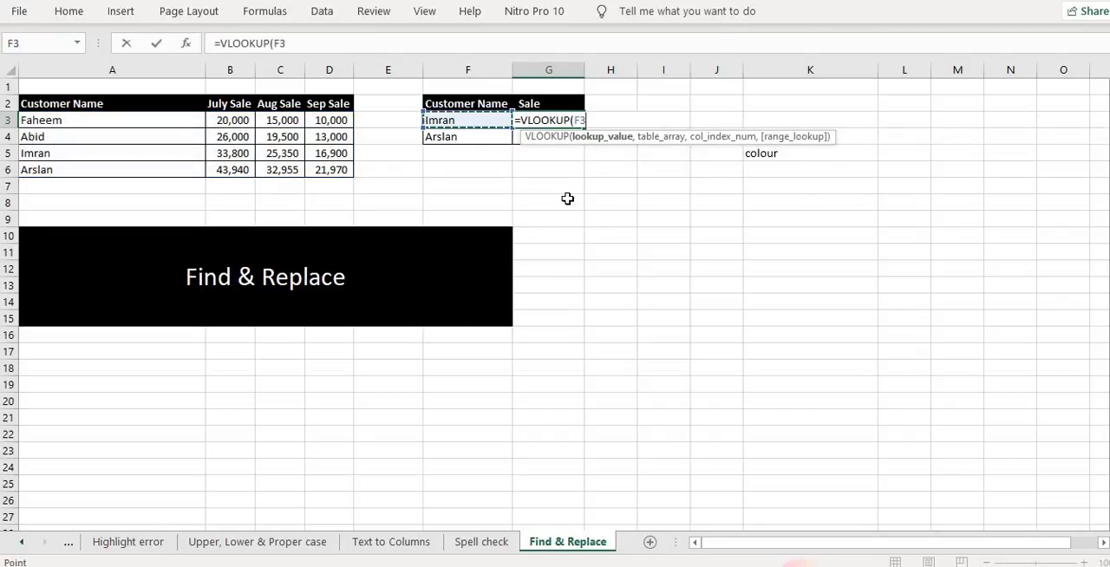
{"action": "key", "text": "Right"}
{"action": "key", "text": "Right"}
{"action": "type", "text": ","}
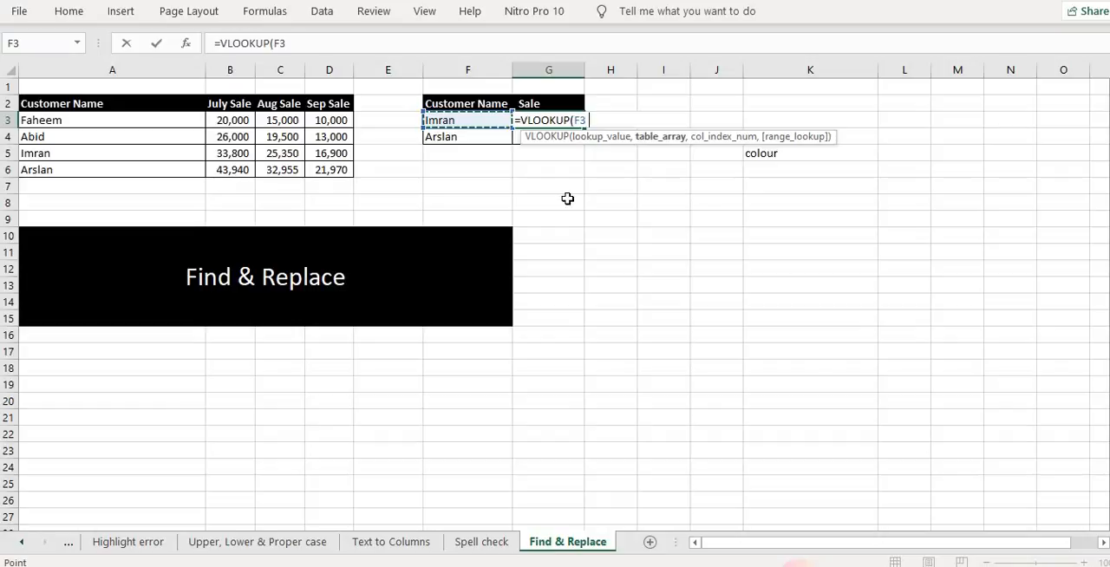
{"action": "key", "text": "Left"}
{"action": "key", "text": "Left"}
{"action": "key", "text": "Left"}
{"action": "key", "text": "Left"}
{"action": "key", "text": "Left"}
{"action": "key", "text": "Left"}
{"action": "key", "text": "shift+Right"}
{"action": "key", "text": "shift+Right"}
{"action": "key", "text": "shift+Right"}
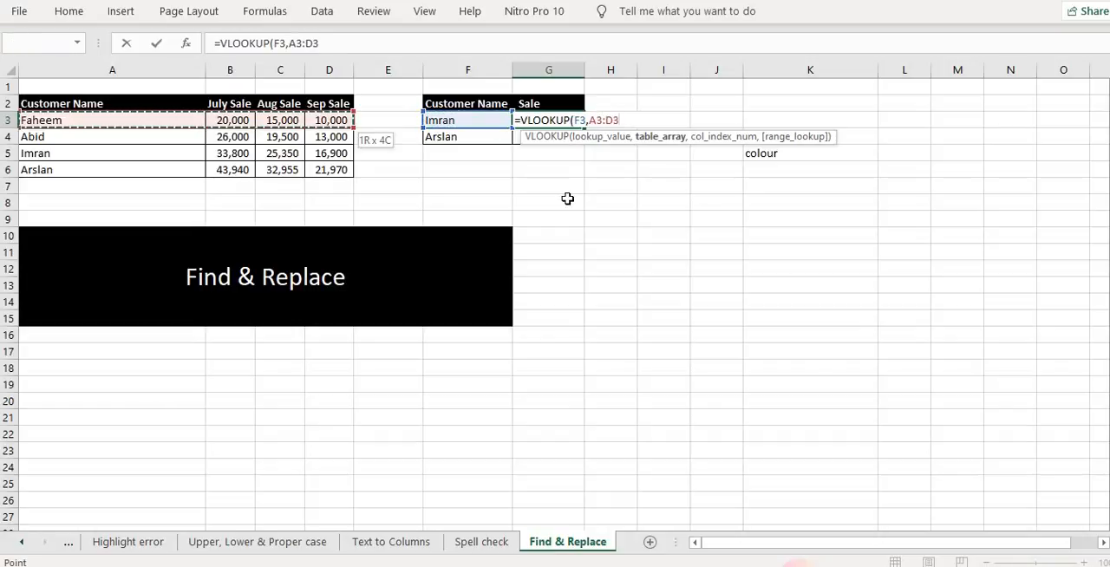
{"action": "key", "text": "shift+Down"}
{"action": "key", "text": "shift+Down"}
{"action": "key", "text": "shift+Down"}
{"action": "type", "text": ",2,"}
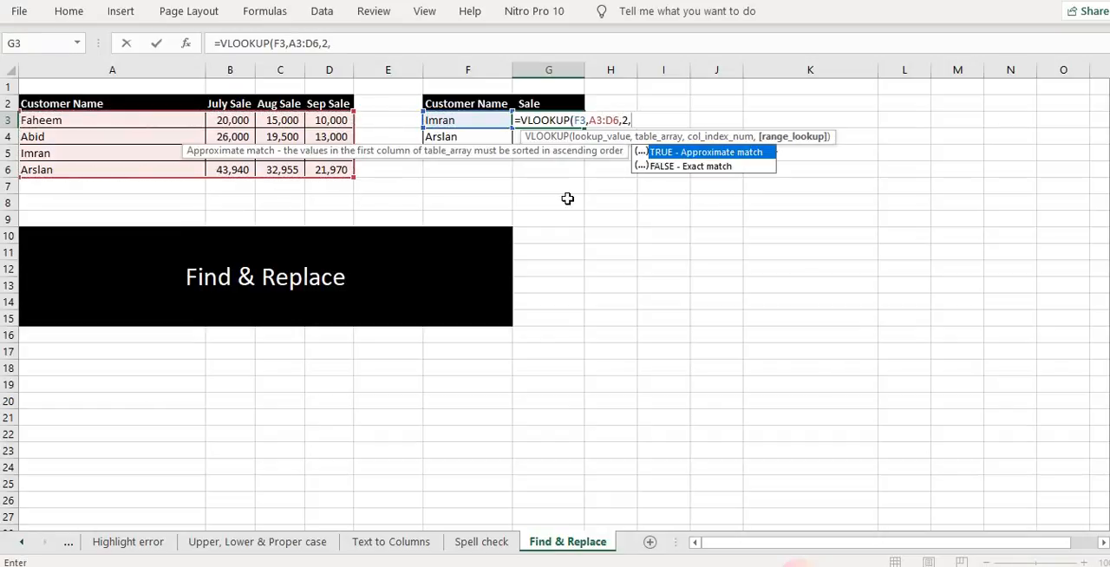
{"action": "key", "text": "Down"}
{"action": "key", "text": "Return"}
{"action": "key", "text": "Up"}
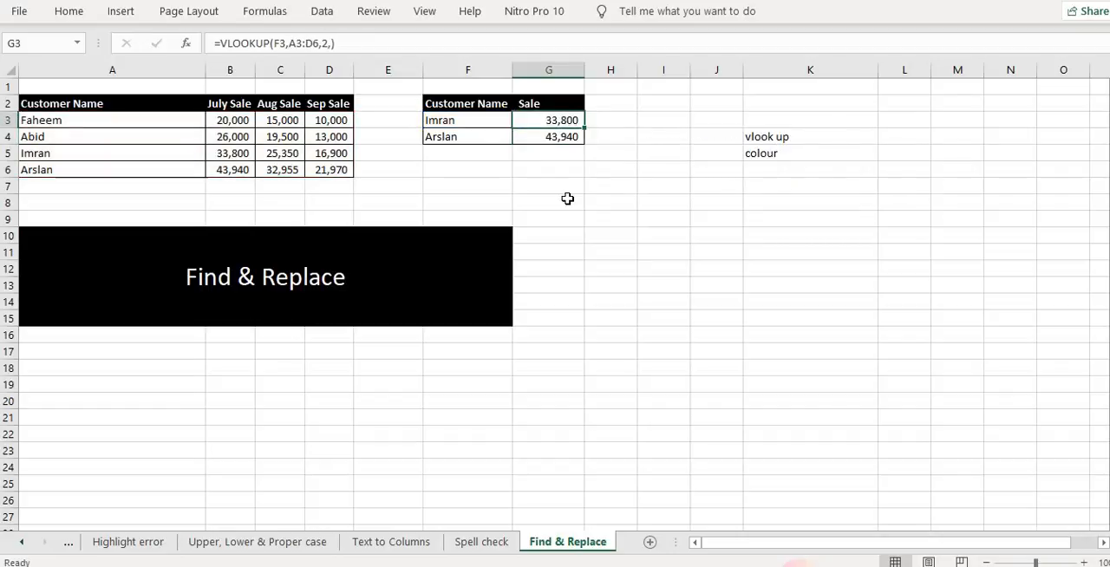
Make the lookup range absolute as $A$3:$D$6 in G3's formula and fill it down to G4
{"action": "key", "text": "F2"}
{"action": "key", "text": "Left"}
{"action": "key", "text": "Left"}
{"action": "key", "text": "Left"}
{"action": "key", "text": "Left"}
{"action": "key", "text": "Left"}
{"action": "key", "text": "Left"}
{"action": "key", "text": "Left"}
{"action": "key", "text": "Left"}
{"action": "key", "text": "Left"}
{"action": "key", "text": "F4"}
{"action": "key", "text": "Right"}
{"action": "key", "text": "Right"}
{"action": "key", "text": "Right"}
{"action": "key", "text": "F4"}
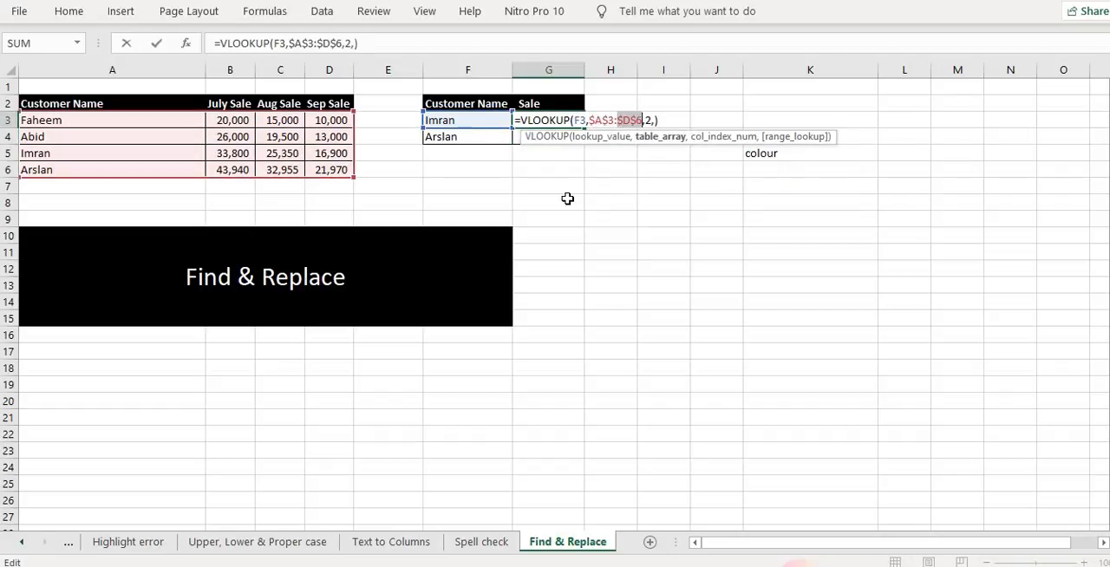
{"action": "key", "text": "Return"}
{"action": "key", "text": "ctrl+d"}
{"action": "key", "text": "Up"}
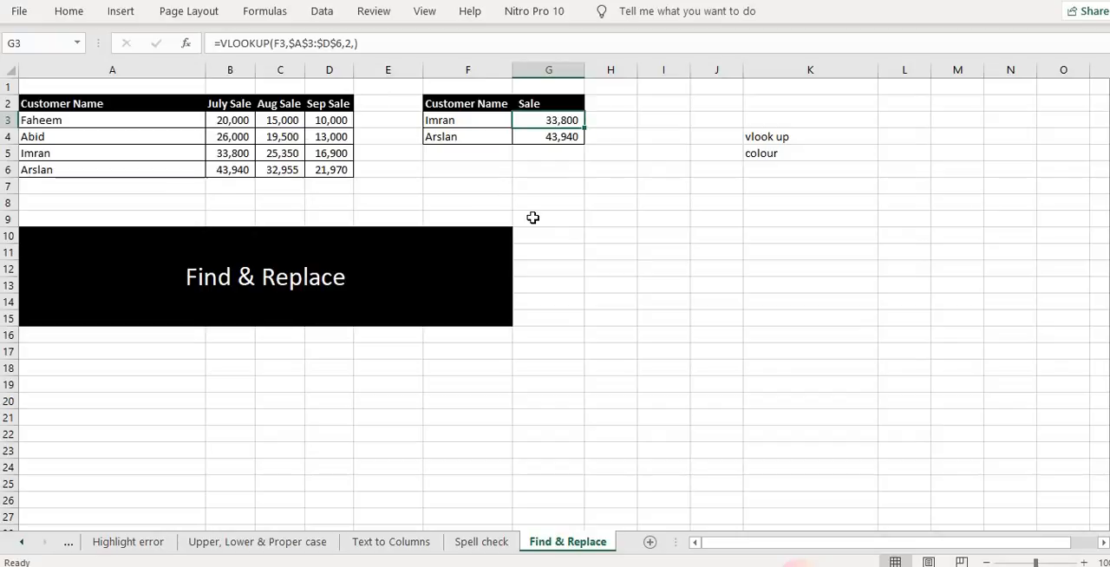
{"action": "key", "text": "F2"}
{"action": "key", "text": "Left"}
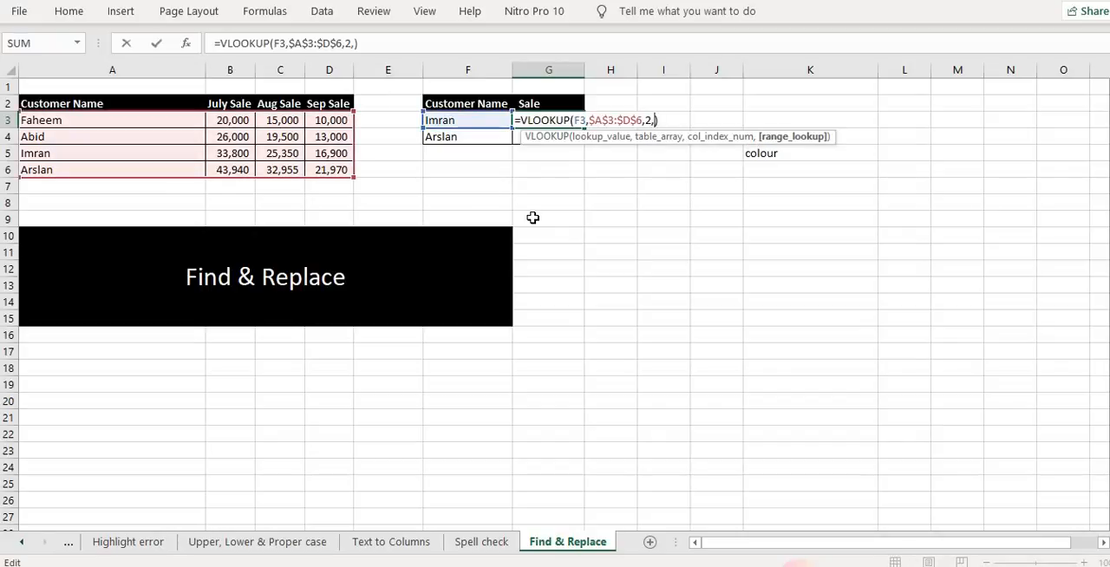
{"action": "key", "text": "Left"}
{"action": "key", "text": "shift+Left"}
{"action": "key", "text": "shift+Left"}
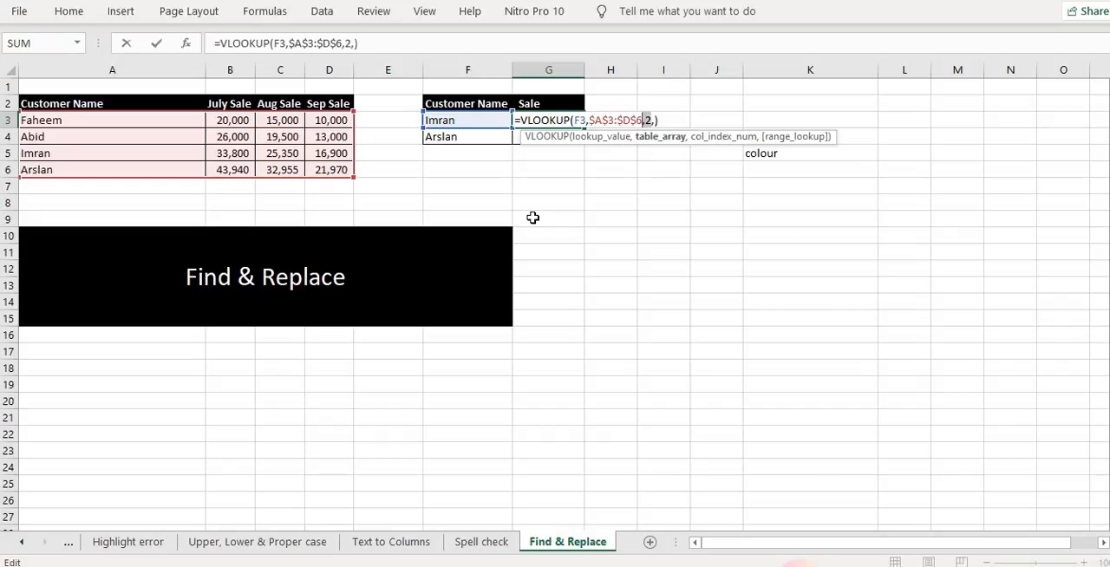
{"action": "key", "text": "Escape"}
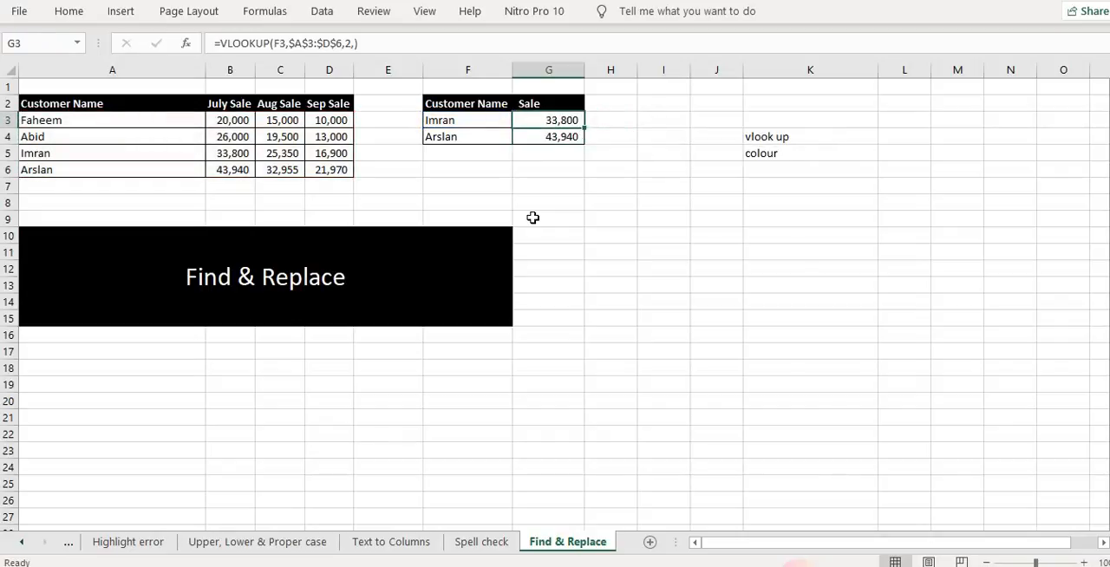
Try to replace ,2 with ,3 in the VLOOKUP formulas of G3:G4 using Replace All
{"action": "key", "text": "shift+Down"}
{"action": "key", "text": "ctrl+f"}
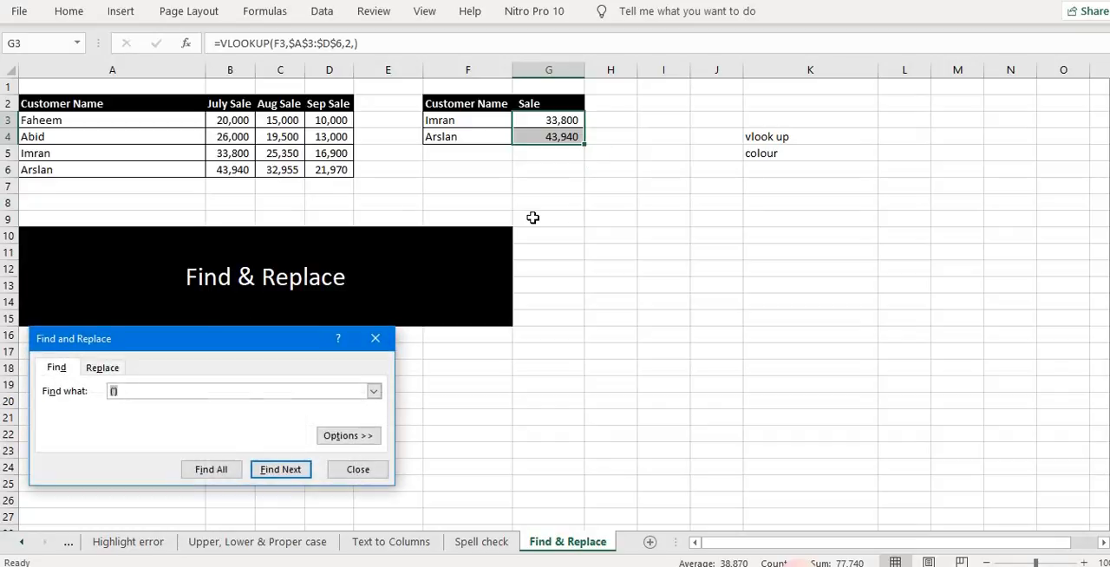
{"action": "type", "text": ",2"}
{"action": "left_click", "coordinate": [111, 371]}
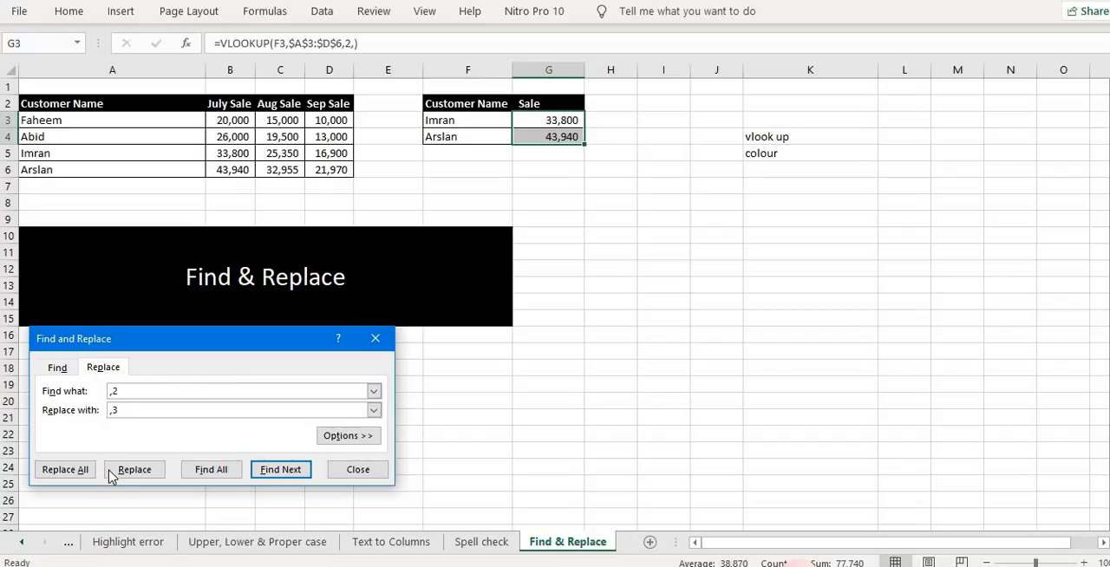
{"action": "left_click", "coordinate": [78, 471]}
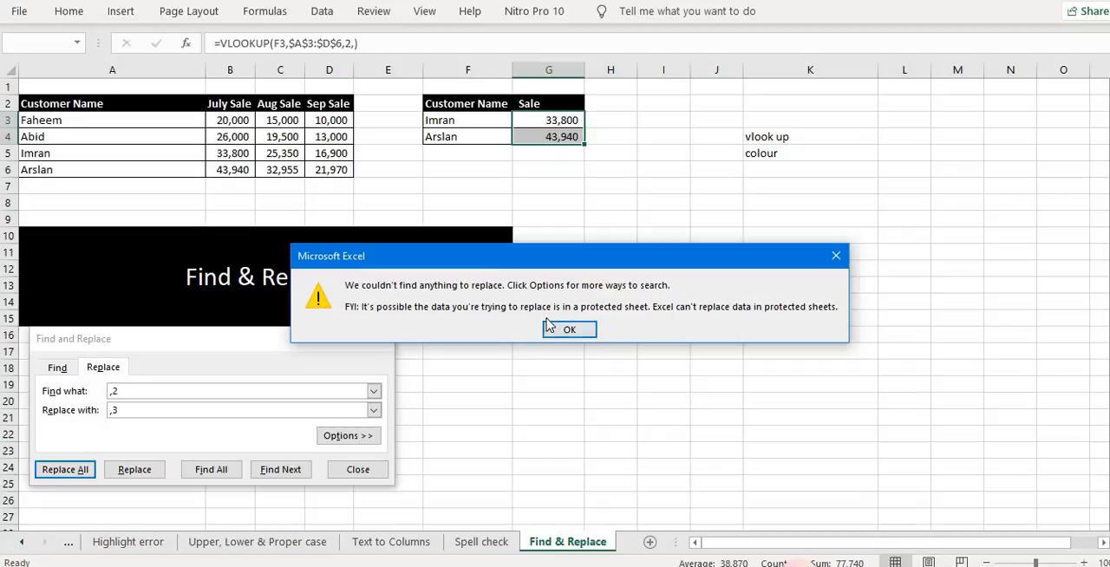
{"action": "left_click", "coordinate": [564, 331]}
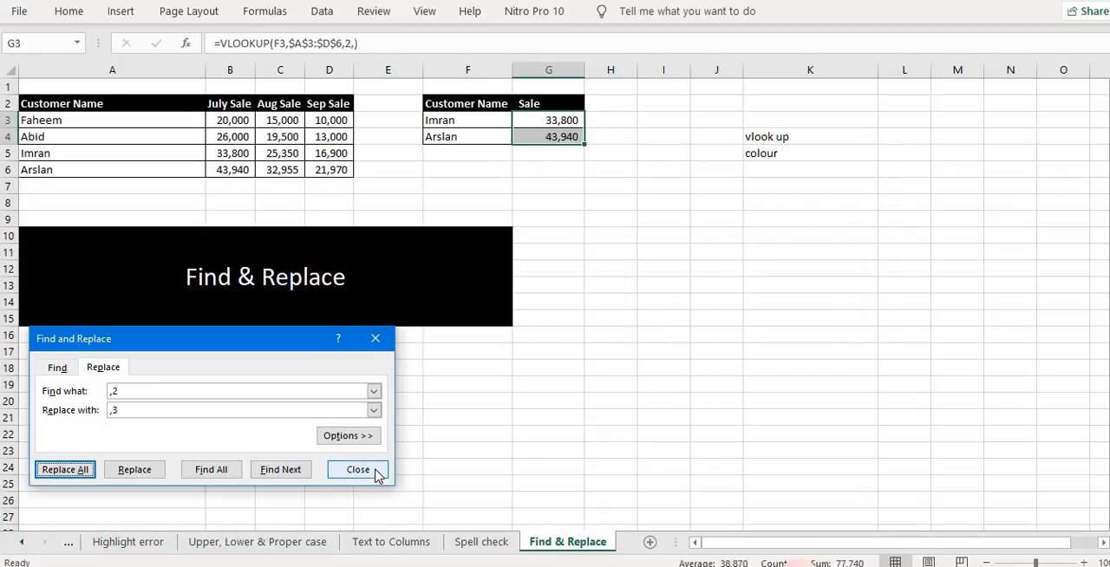
{"action": "left_click", "coordinate": [376, 472]}
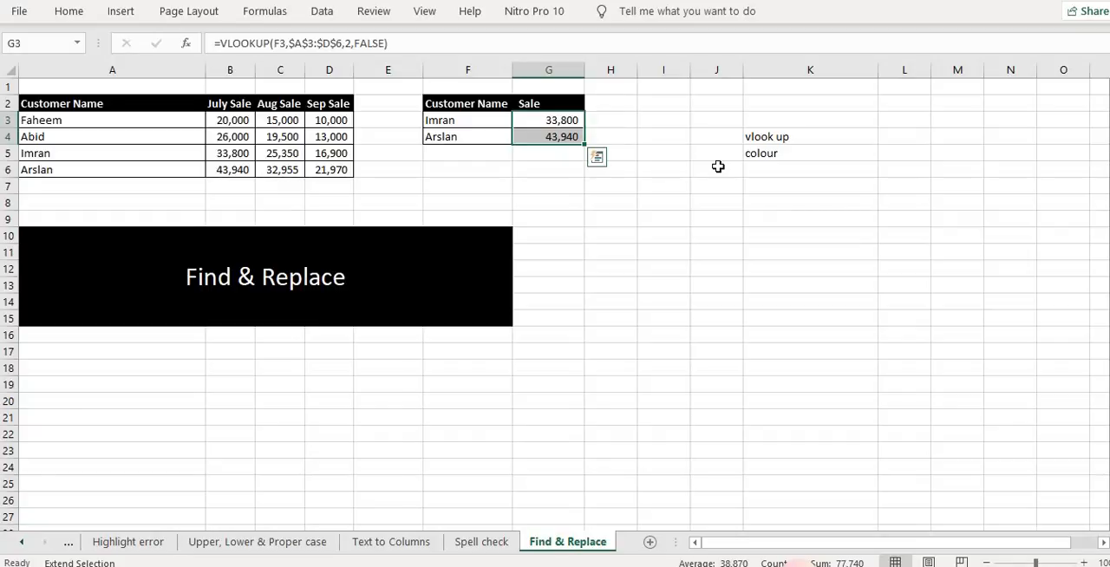
Retry the ,2 to ,3 Replace All on the updated lookup formulas and close the dialog
{"action": "key", "text": "ctrl+f"}
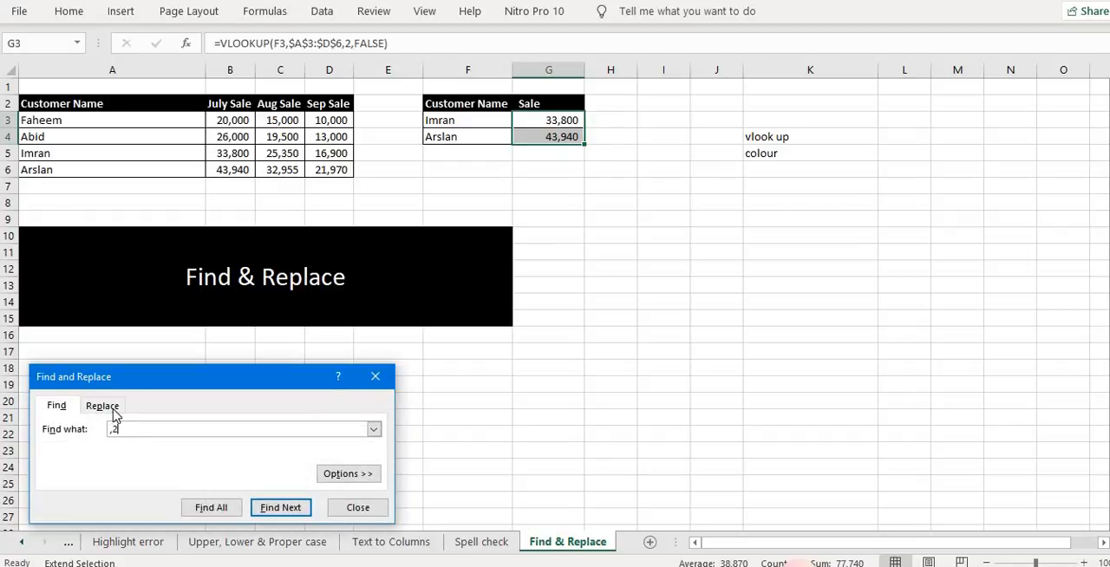
{"action": "left_click", "coordinate": [102, 406]}
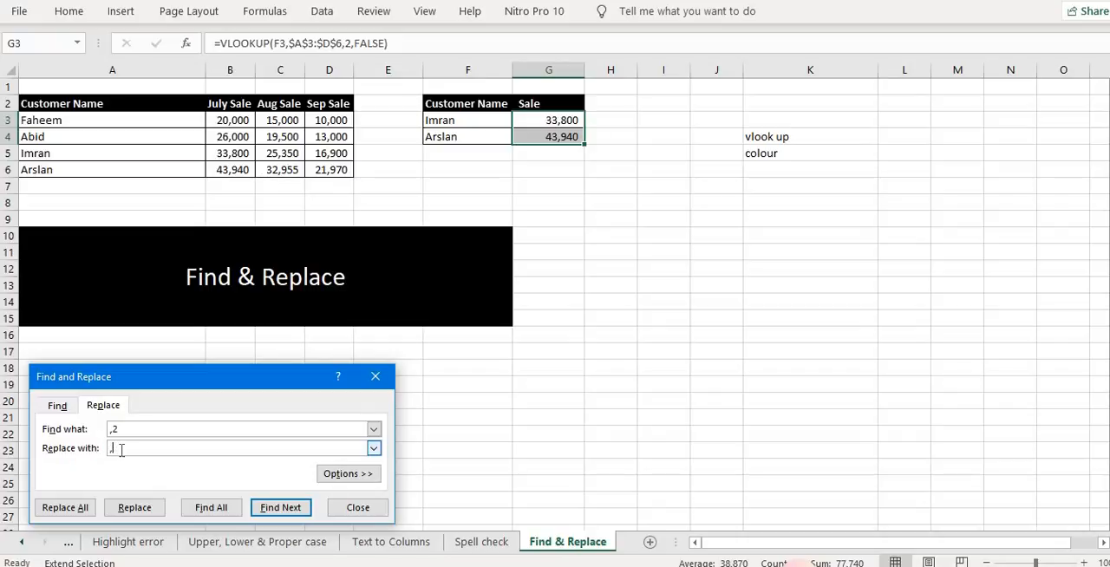
{"action": "left_click", "coordinate": [65, 507]}
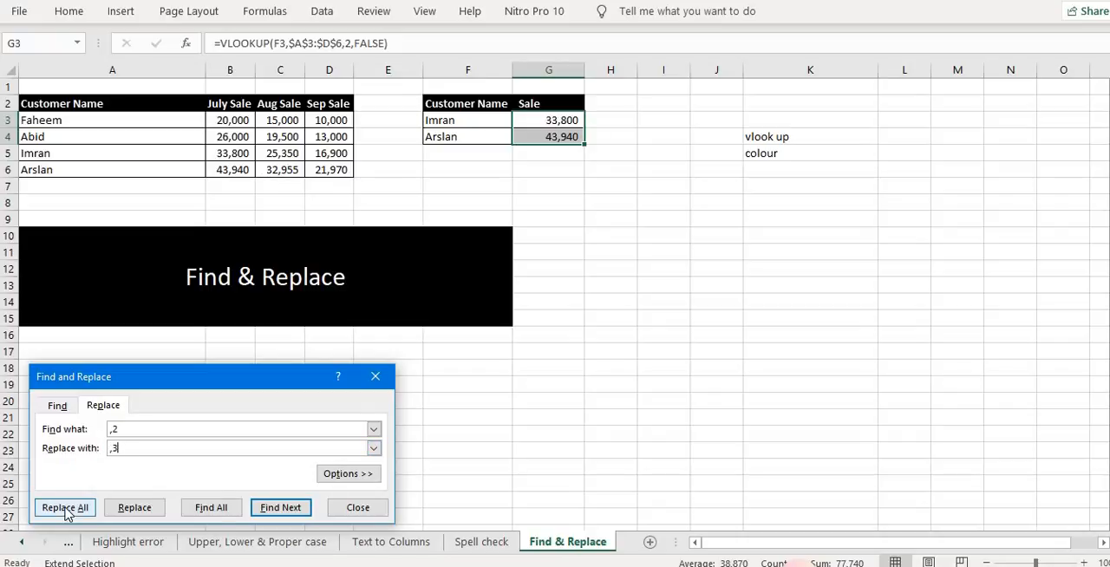
{"action": "left_click", "coordinate": [592, 333]}
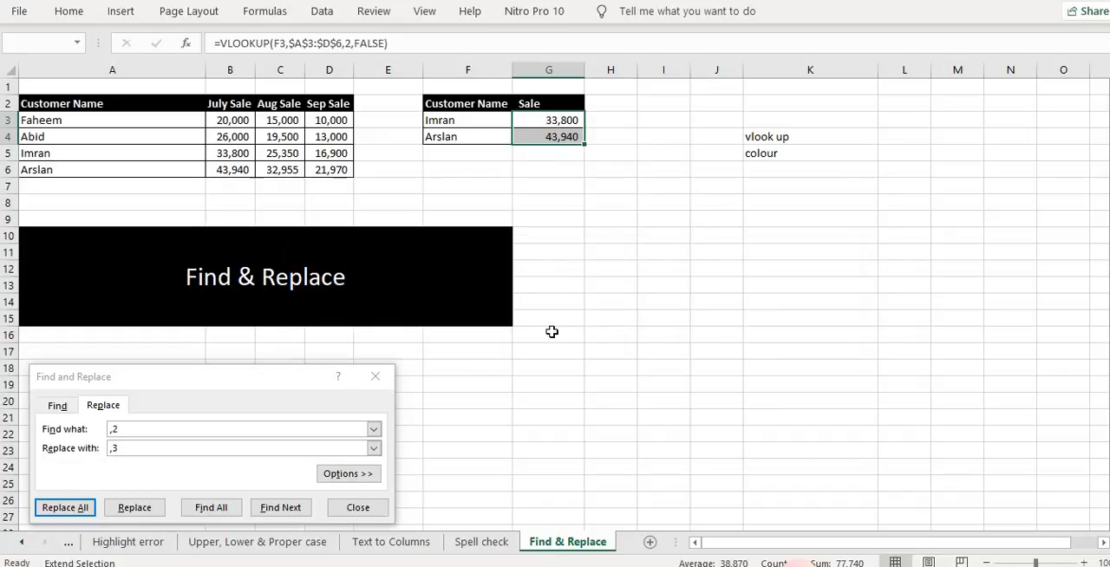
{"action": "left_click", "coordinate": [375, 378]}
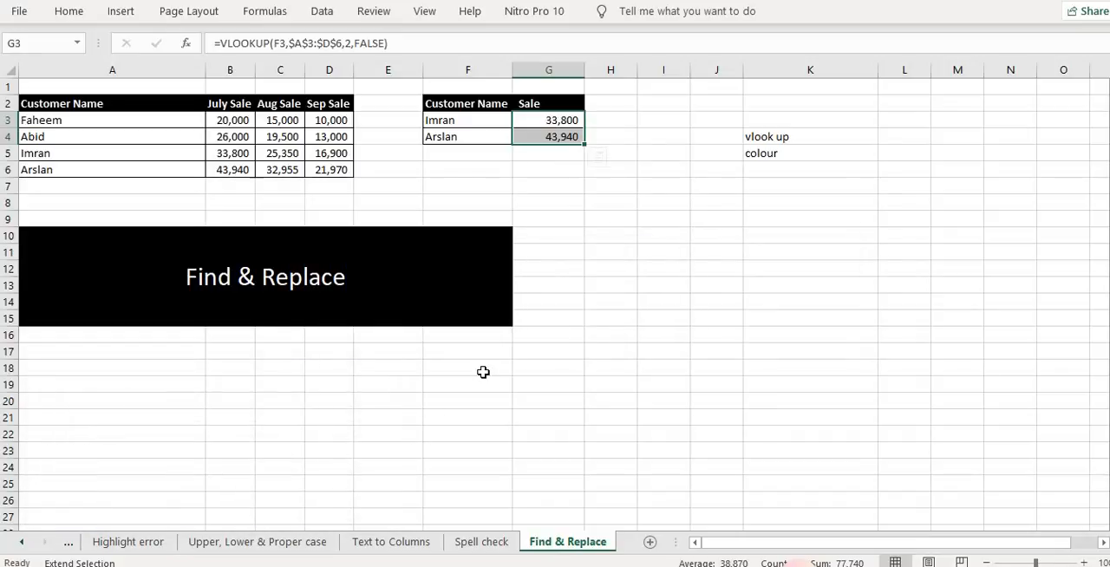
Select G3:G4 and replace all ,2 with ,3 so the lookups return the third column
{"action": "key", "text": "Left"}
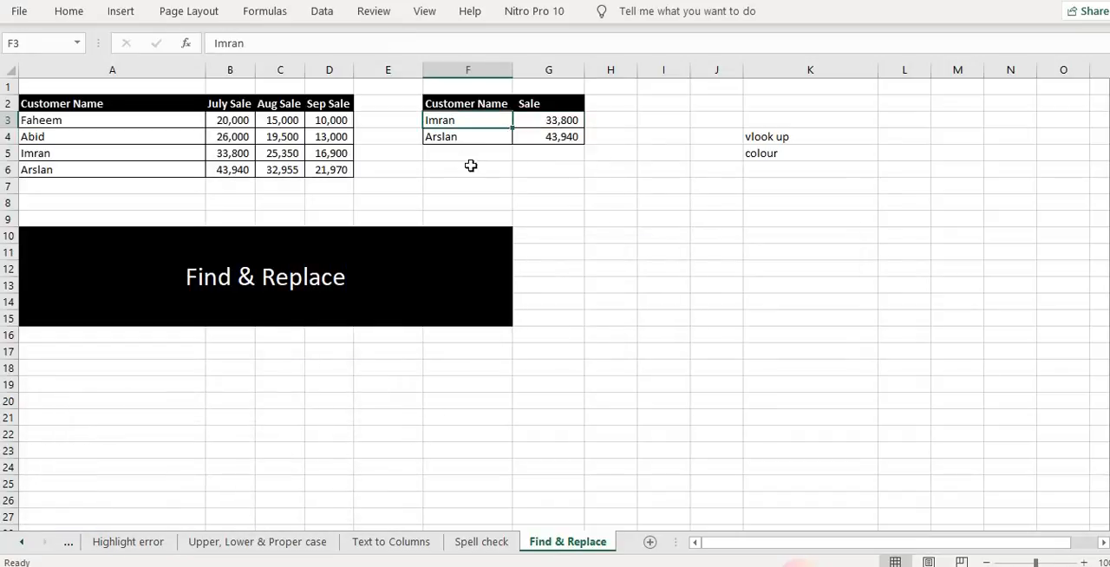
{"action": "left_click", "coordinate": [539, 172]}
{"action": "left_click_drag", "start_coordinate": [560, 121], "coordinate": [565, 141]}
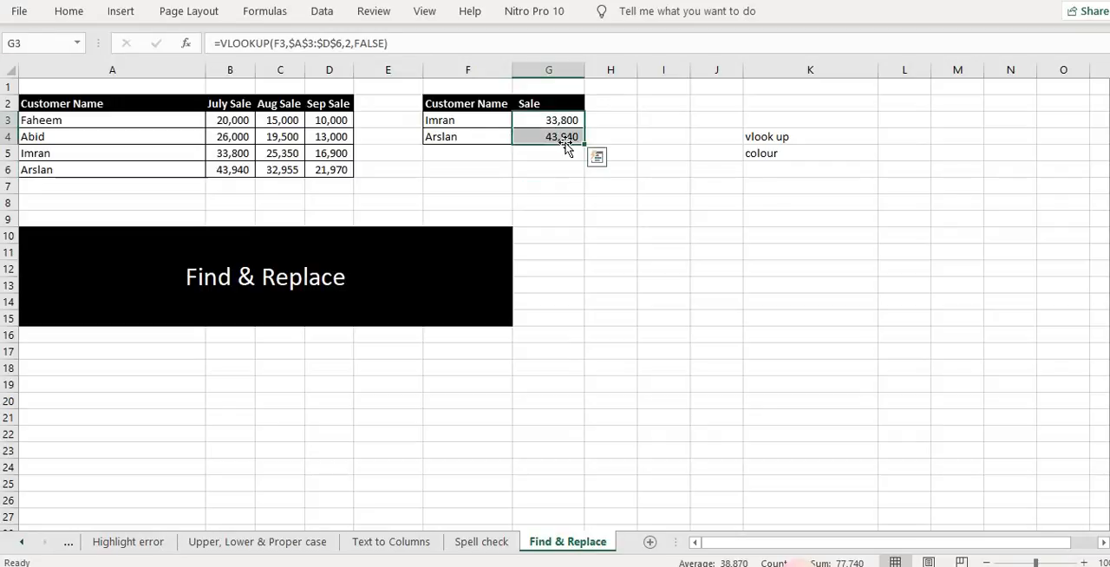
{"action": "key", "text": "ctrl+f"}
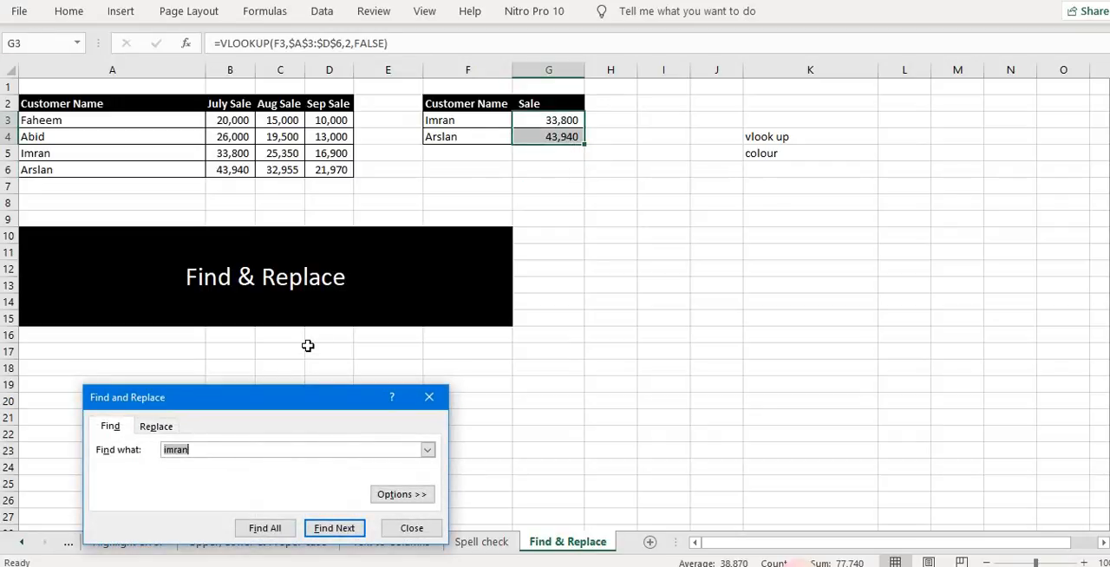
{"action": "key", "text": "BackSpace"}
{"action": "left_click", "coordinate": [158, 427]}
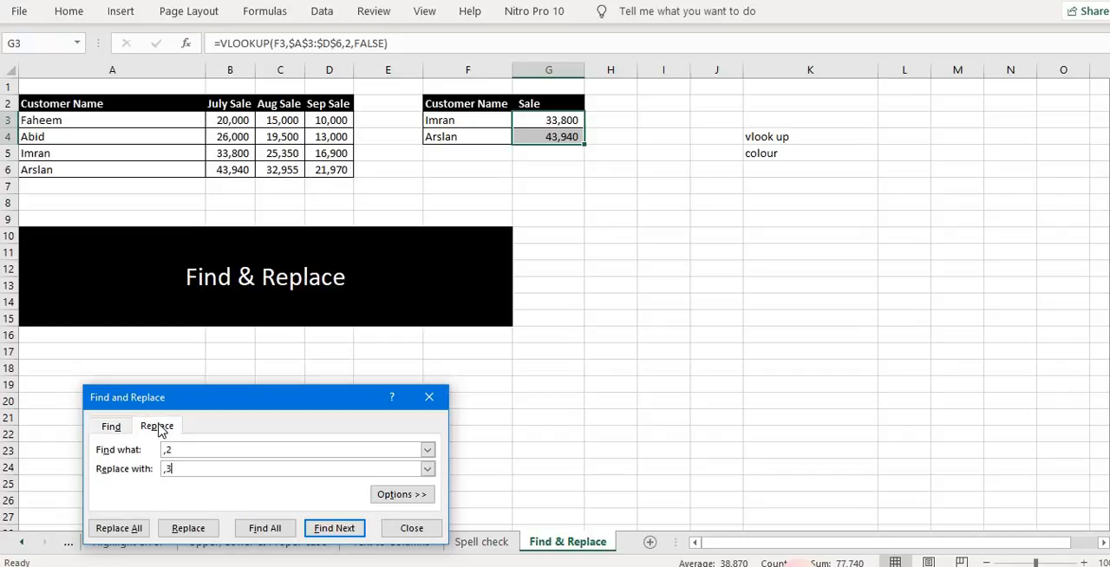
{"action": "left_click", "coordinate": [113, 528]}
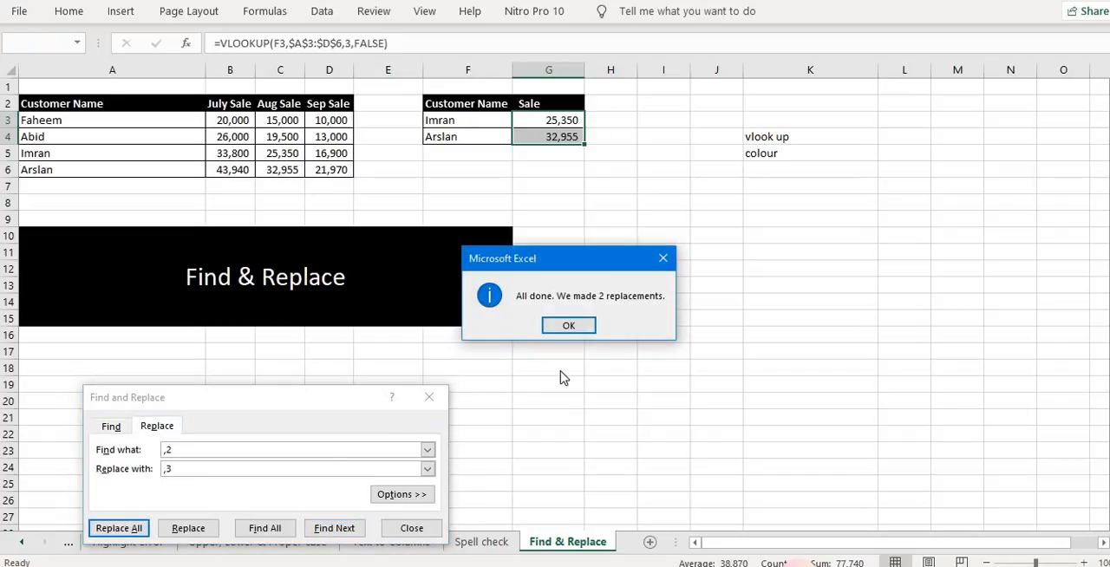
{"action": "left_click", "coordinate": [576, 325]}
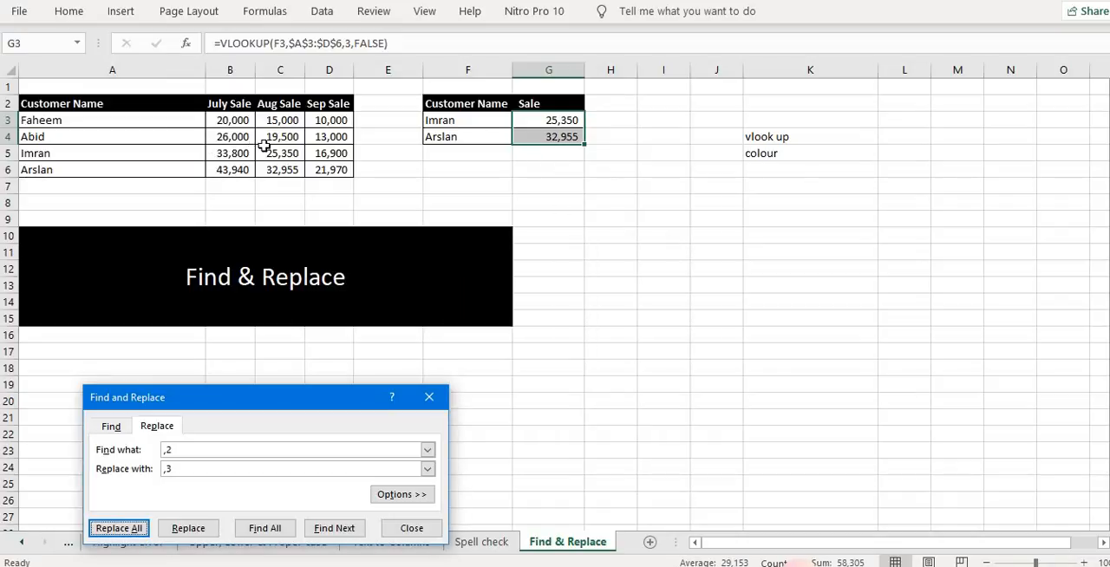
Inspect the Aug Sale formulas in C5 and C6 and the lookup in G4, closing the Find and Replace dialog
{"action": "left_click", "coordinate": [280, 157]}
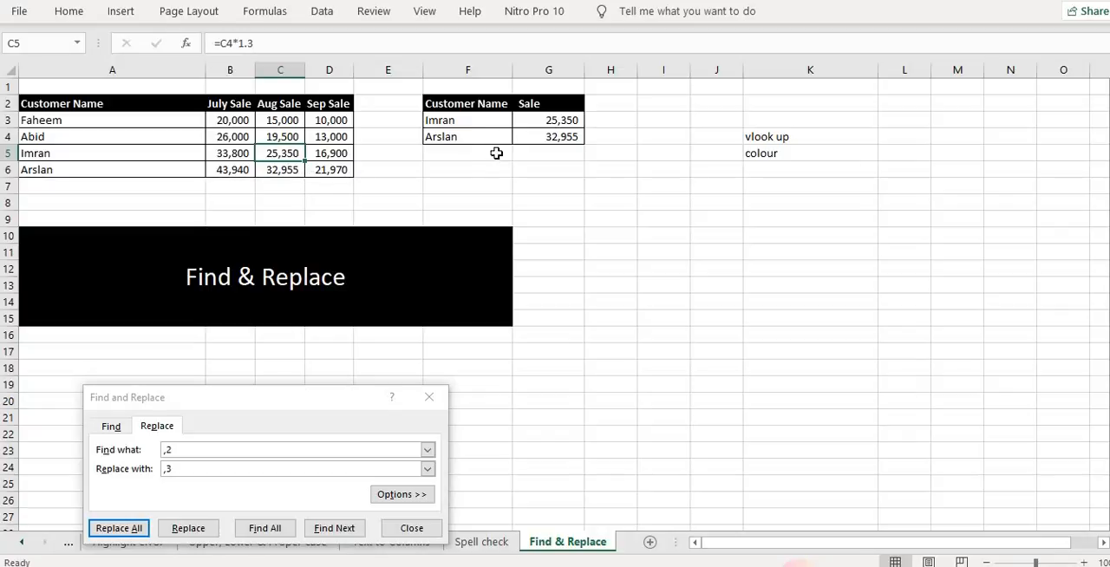
{"action": "left_click", "coordinate": [293, 171]}
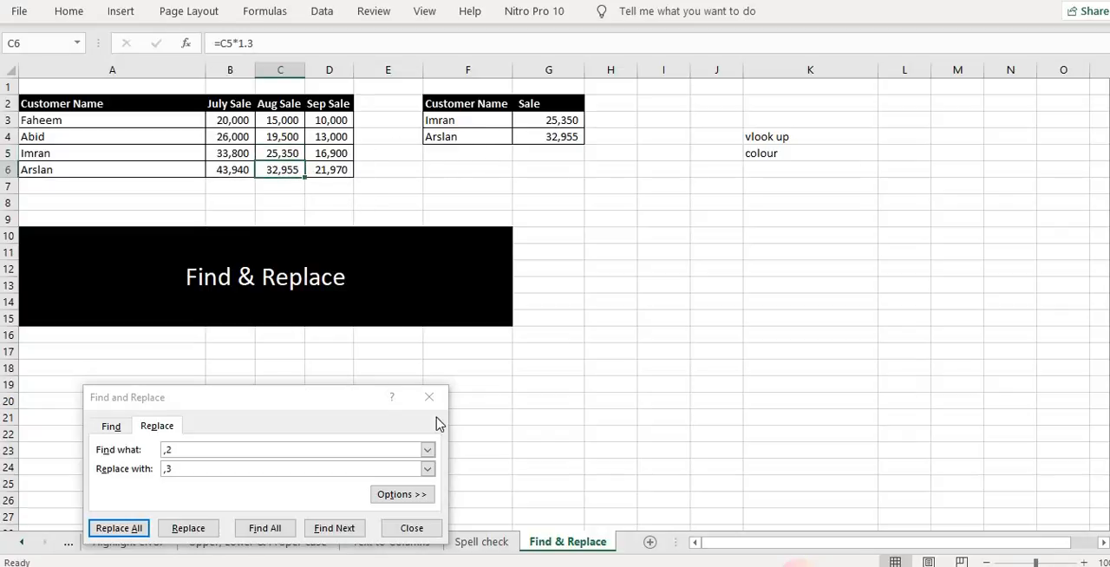
{"action": "left_click", "coordinate": [428, 397]}
{"action": "left_click", "coordinate": [563, 139]}
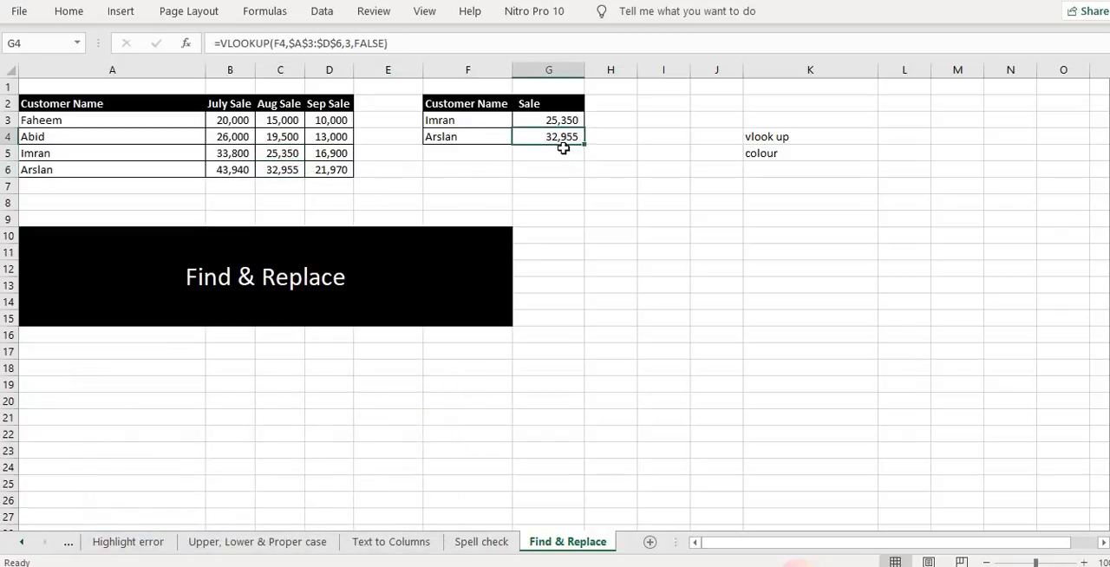
{"action": "left_click", "coordinate": [442, 188]}
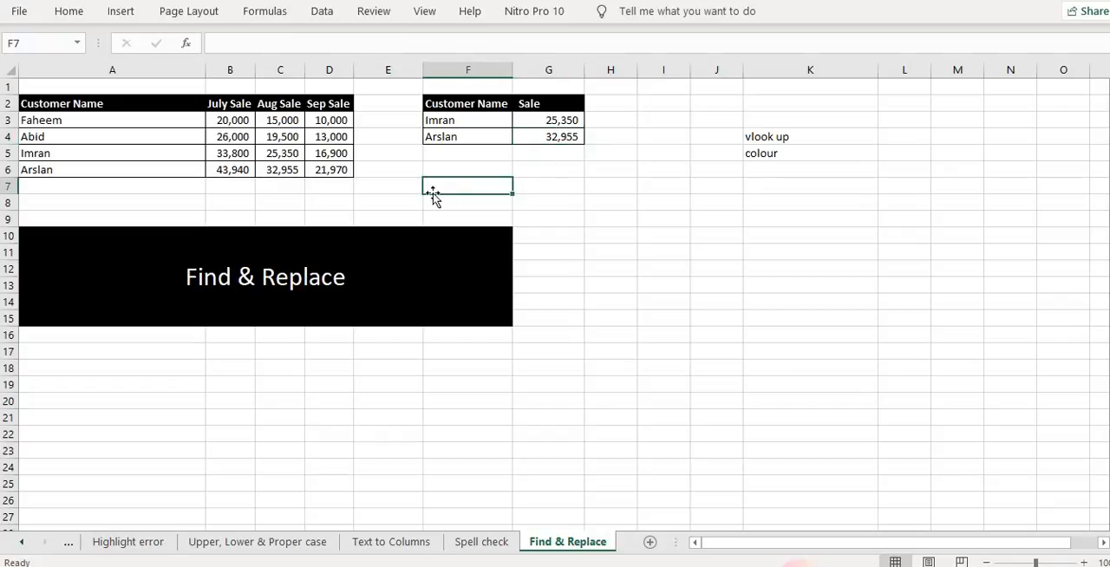
Copy the plain formatting of cell E5 onto the header row A2:D2 with Format Painter
{"action": "left_click", "coordinate": [390, 154]}
{"action": "left_click", "coordinate": [70, 12]}
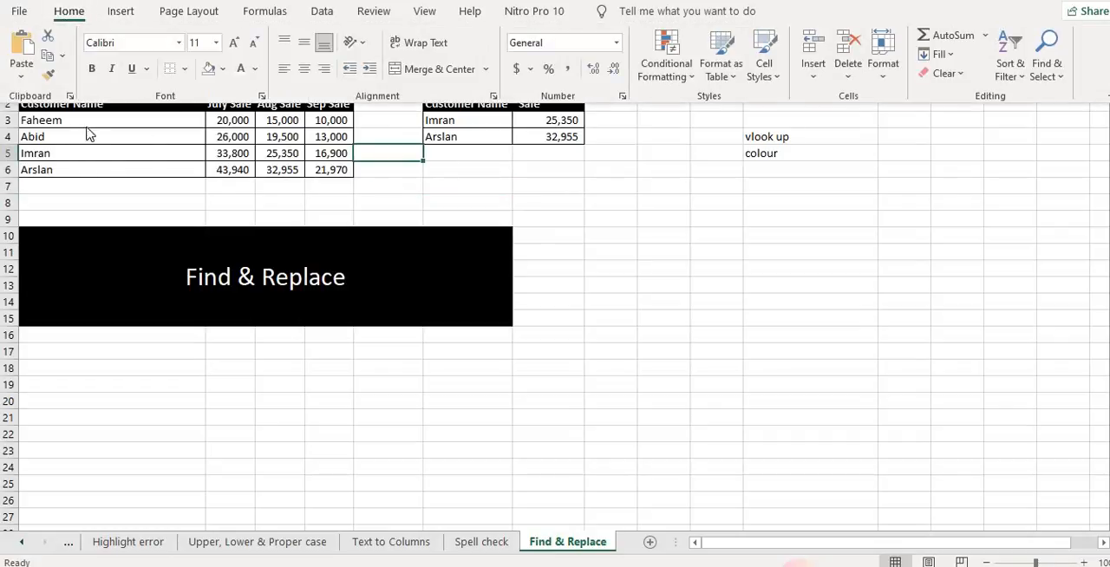
{"action": "left_click", "coordinate": [50, 75]}
{"action": "mouse_move", "coordinate": [39, 104]}
{"action": "left_mouse_down"}
{"action": "mouse_move", "coordinate": [372, 106]}
{"action": "mouse_move", "coordinate": [351, 106]}
{"action": "left_mouse_up"}
Try to Replace All cells formatted like the F2 header with the formatting of B2, keeping ,3 as replacement text
{"action": "left_click", "coordinate": [527, 188]}
{"action": "left_click", "coordinate": [492, 108]}
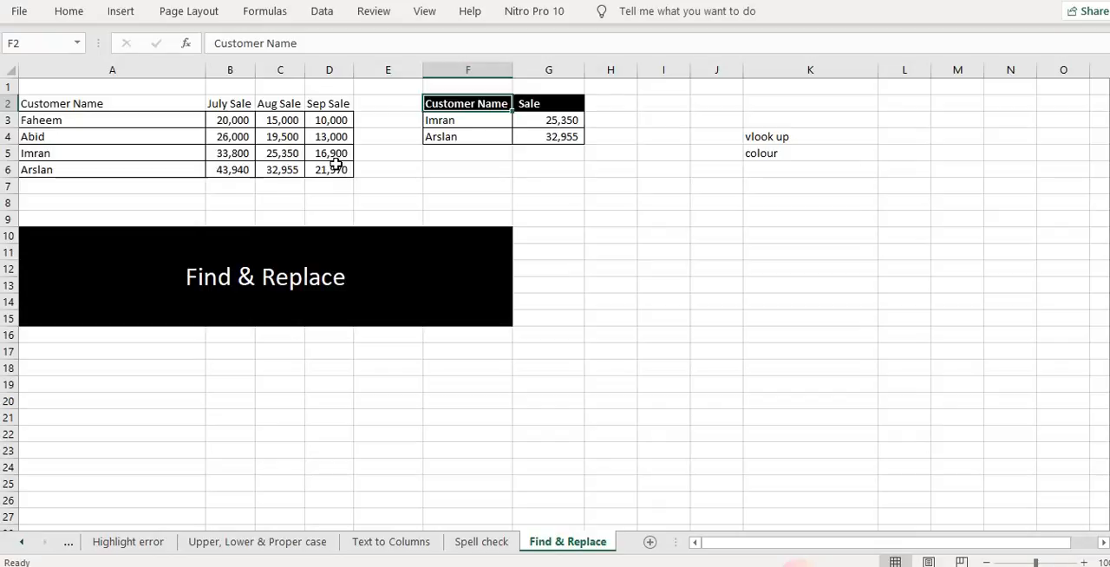
{"action": "key", "text": "ctrl+f"}
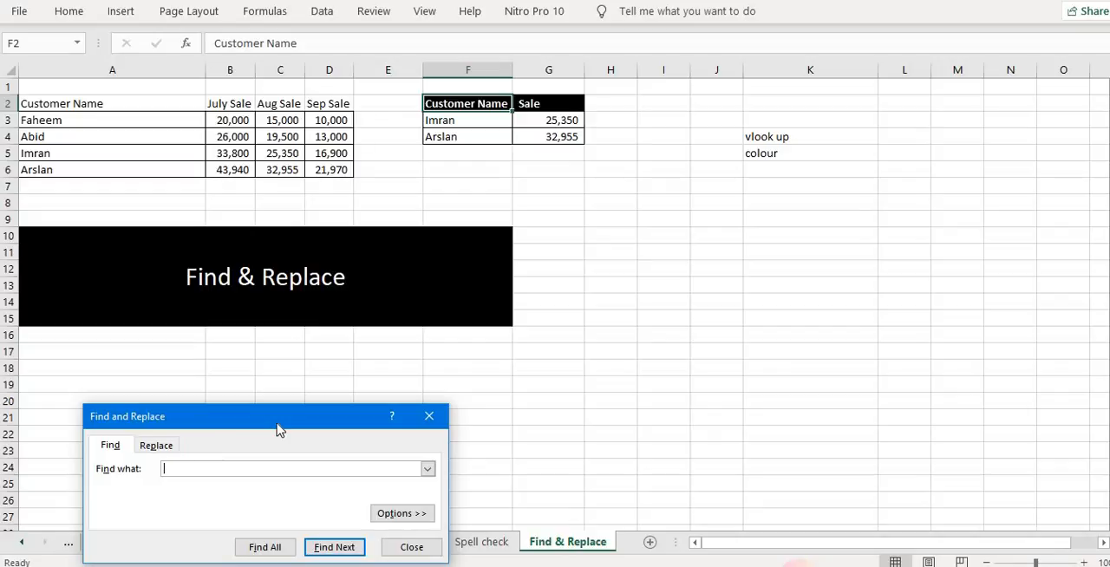
{"action": "left_click", "coordinate": [160, 447]}
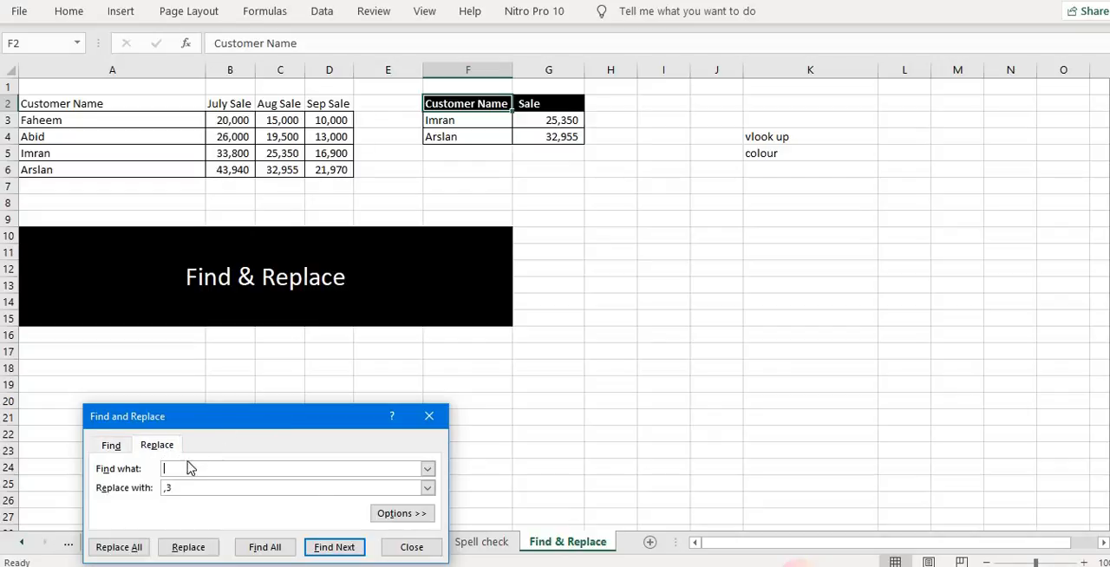
{"action": "left_click", "coordinate": [397, 516]}
{"action": "left_click", "coordinate": [438, 470]}
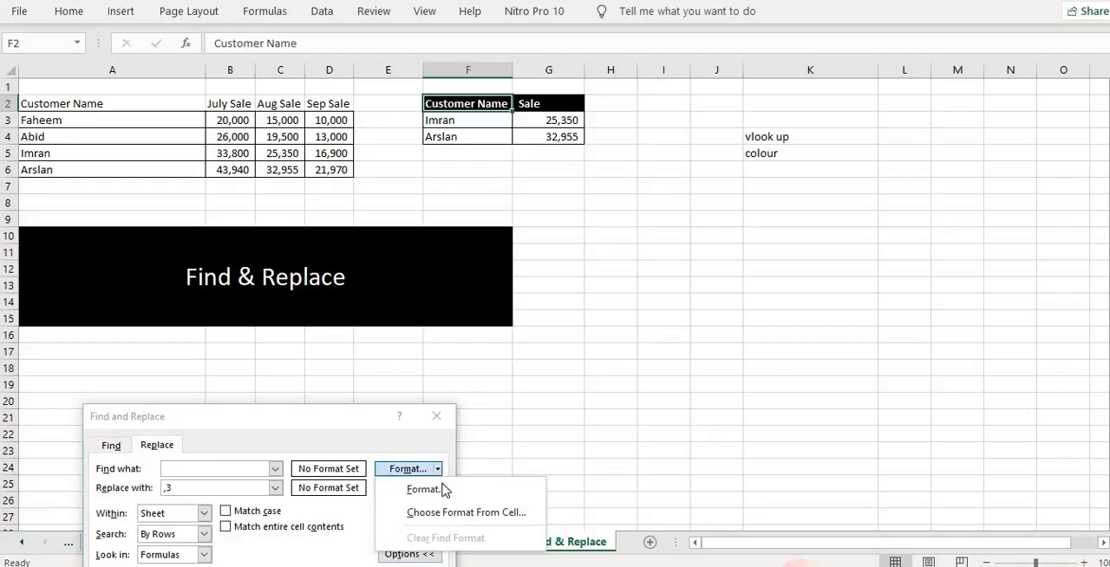
{"action": "left_click", "coordinate": [445, 511]}
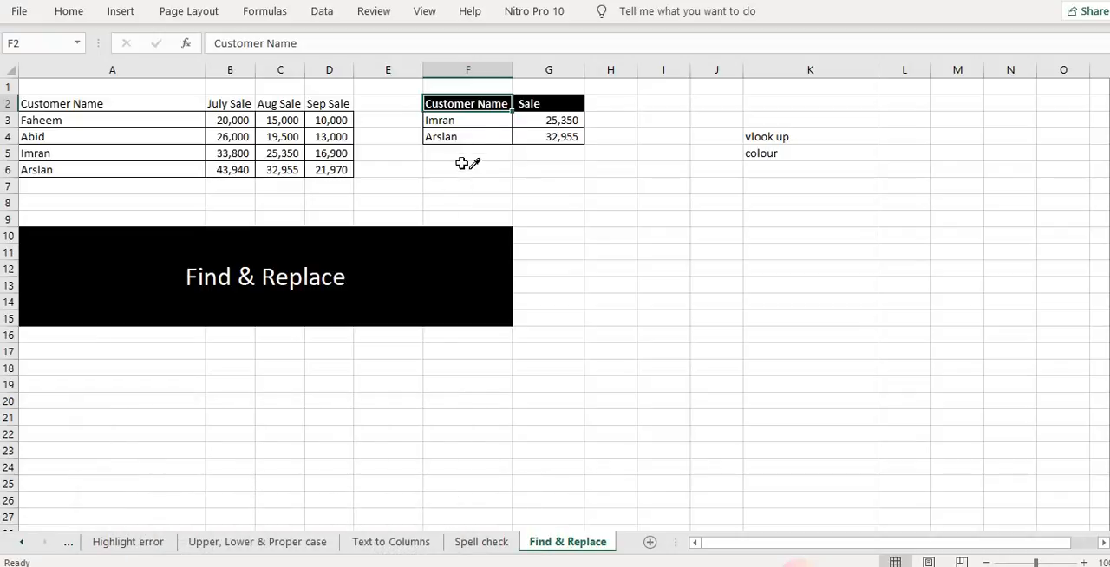
{"action": "left_click", "coordinate": [464, 103]}
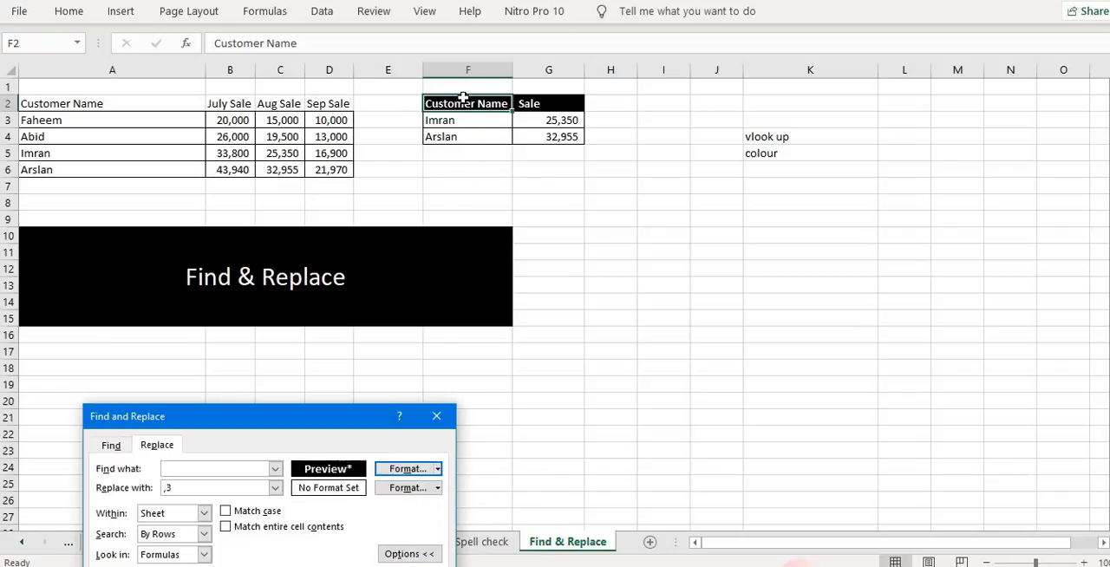
{"action": "left_click", "coordinate": [438, 489]}
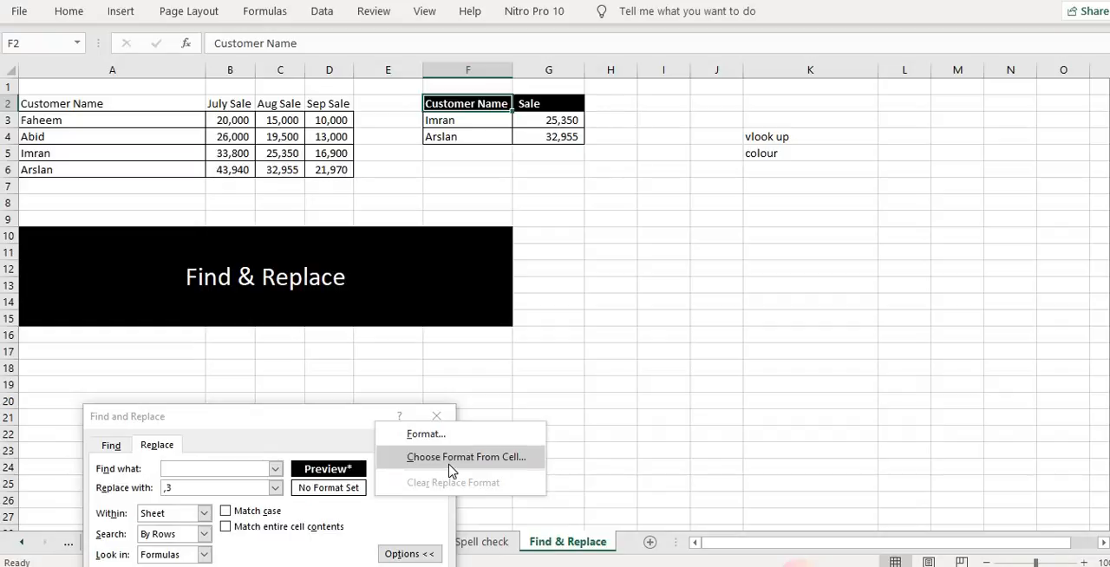
{"action": "left_click", "coordinate": [496, 457]}
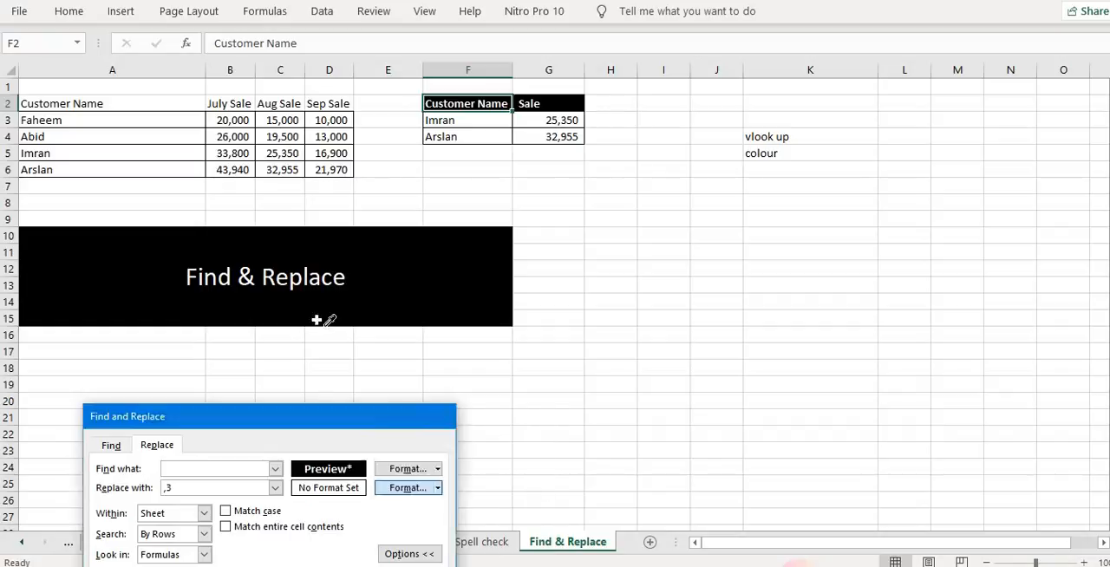
{"action": "left_click_drag", "start_coordinate": [229, 104], "coordinate": [328, 103]}
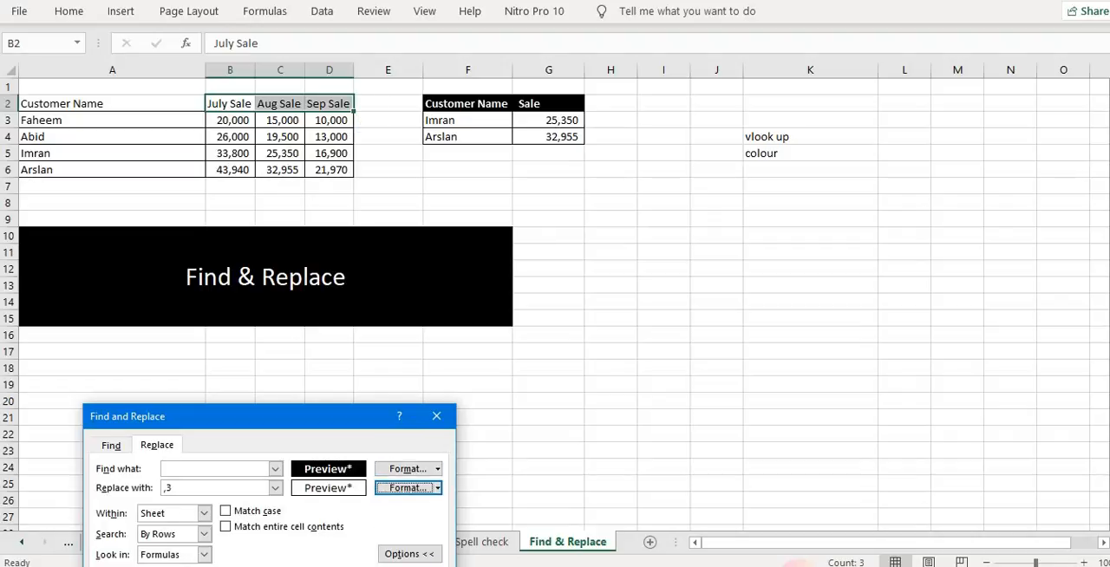
{"action": "left_click", "coordinate": [129, 566]}
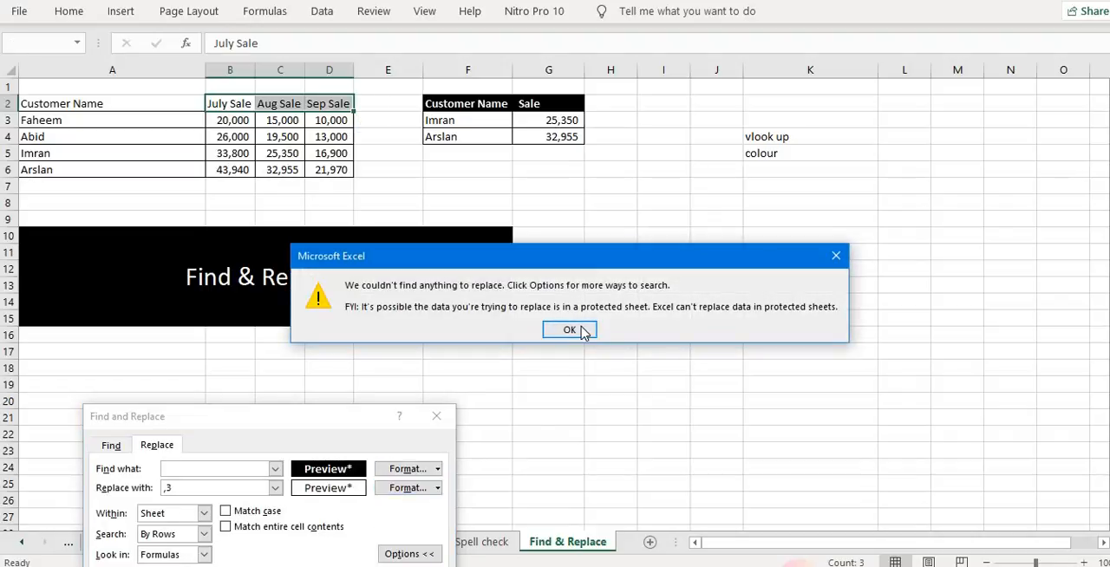
{"action": "left_click", "coordinate": [569, 330]}
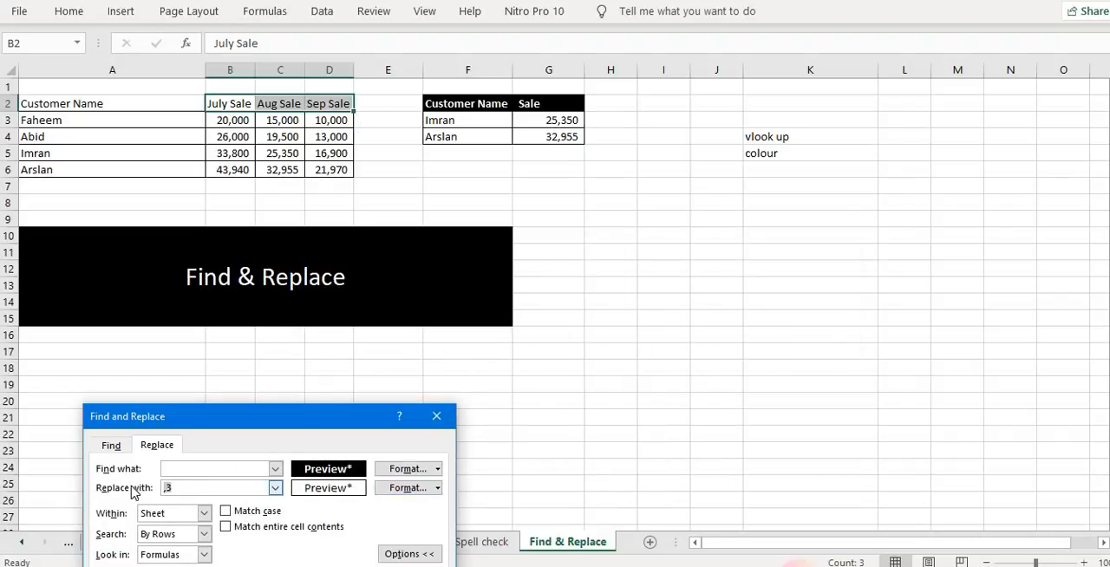
Clear the replacement text and retry the formatting Replace All
{"action": "key", "text": "BackSpace"}
{"action": "left_click", "coordinate": [129, 566]}
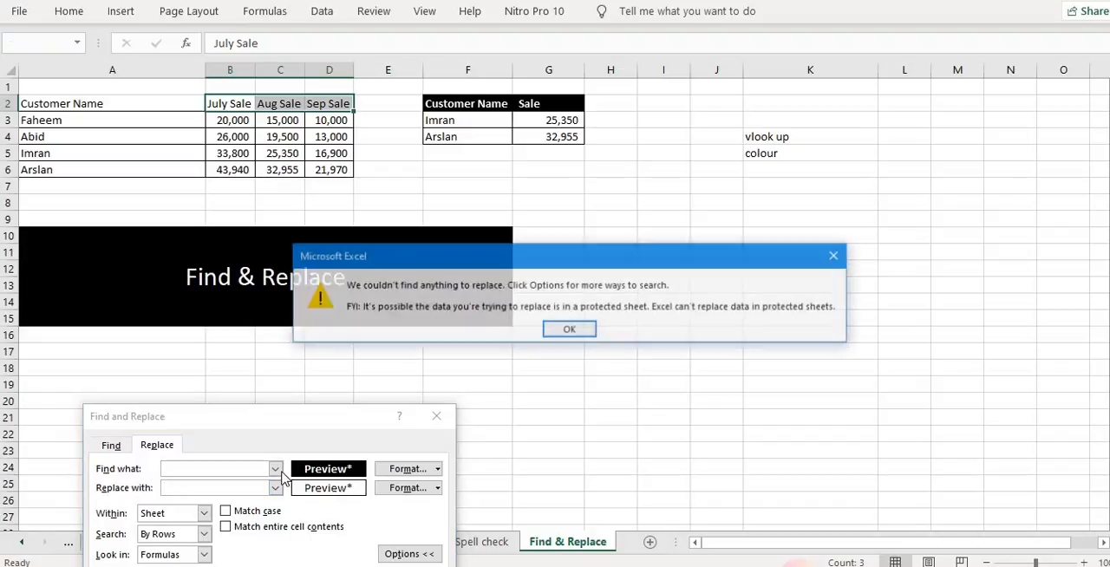
{"action": "left_click", "coordinate": [569, 330]}
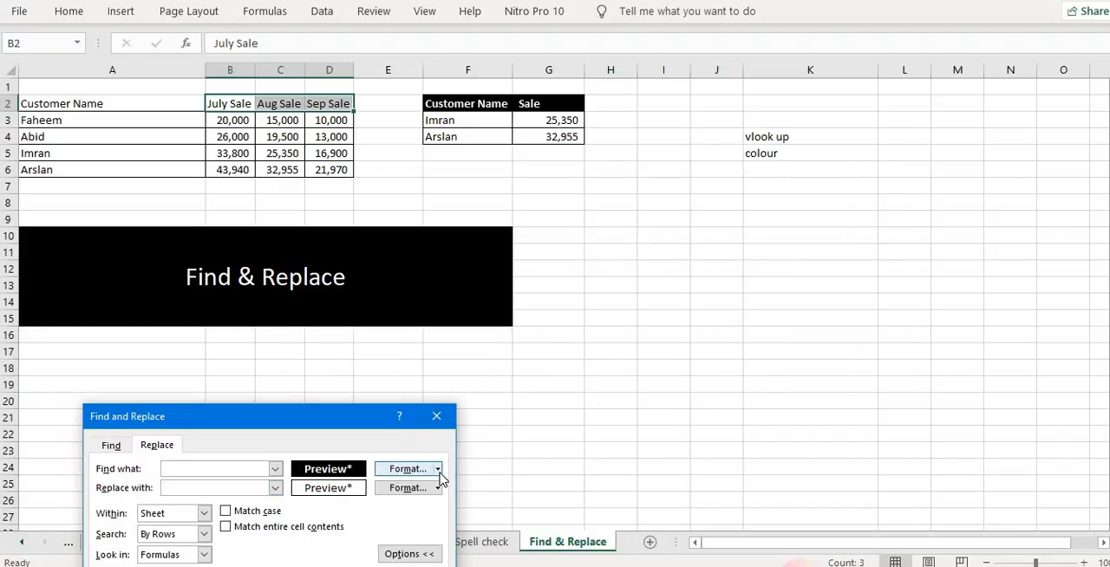
Try to replace B2's plain formatting with the F2 header formatting using Replace All, then close the dialog
{"action": "left_click", "coordinate": [437, 468]}
{"action": "left_click", "coordinate": [442, 514]}
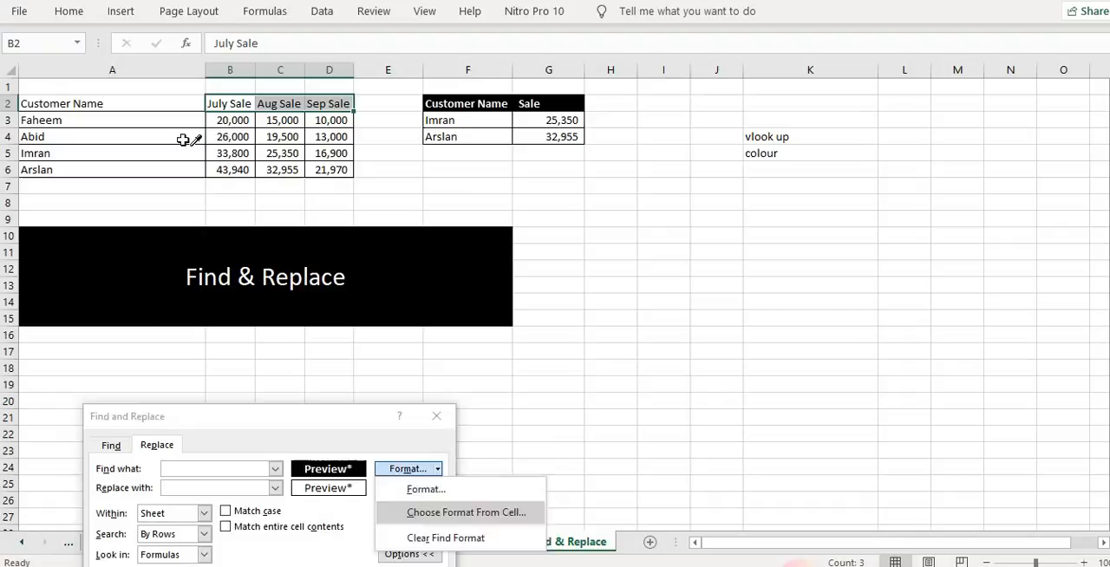
{"action": "left_click", "coordinate": [230, 103]}
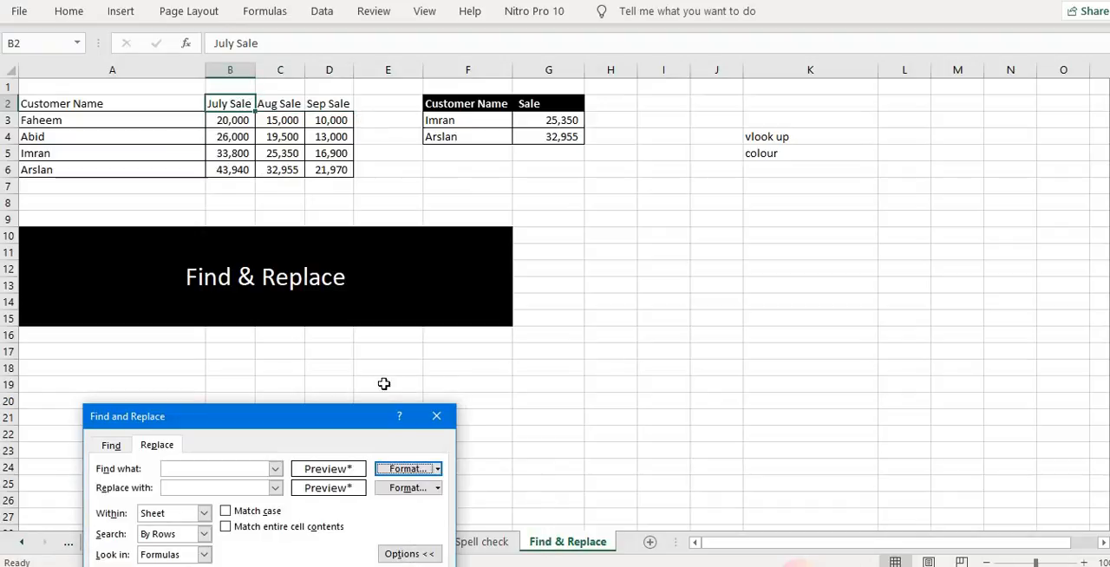
{"action": "left_click", "coordinate": [438, 489]}
{"action": "left_click", "coordinate": [447, 454]}
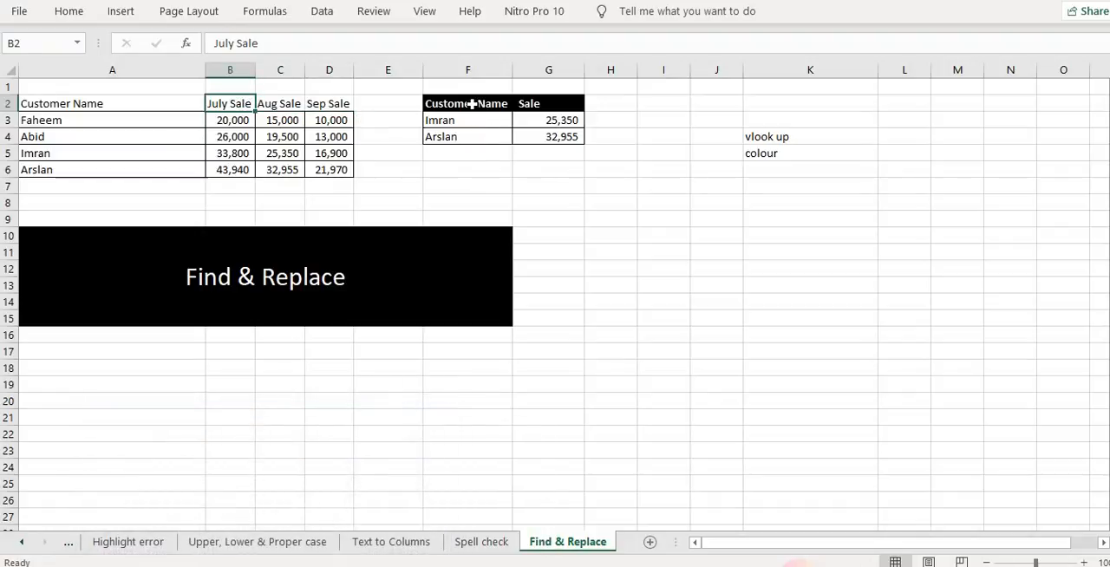
{"action": "left_click", "coordinate": [461, 104]}
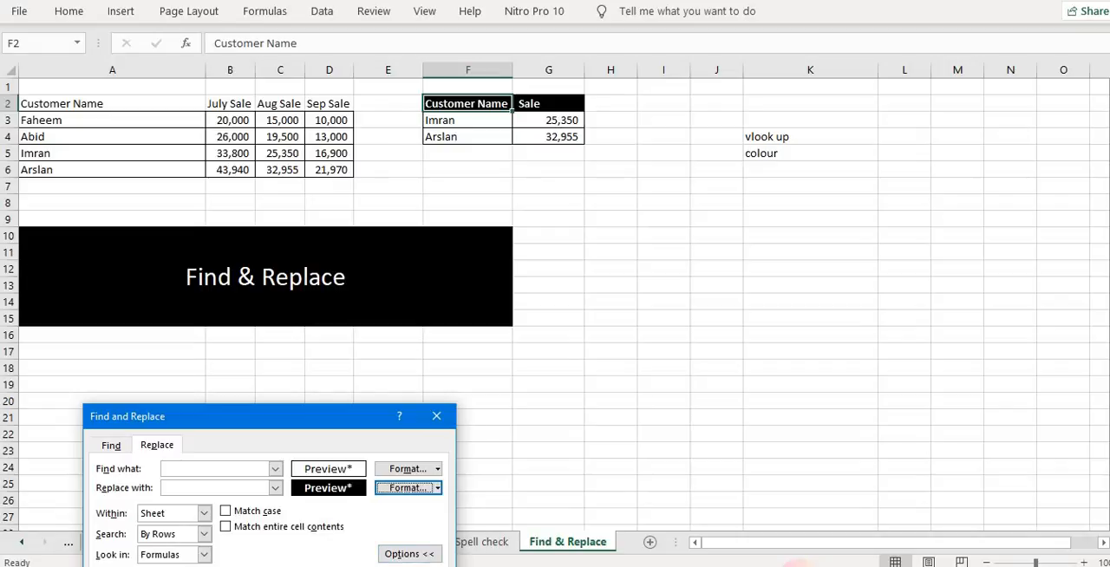
{"action": "key", "text": "alt+a"}
{"action": "left_click", "coordinate": [574, 329]}
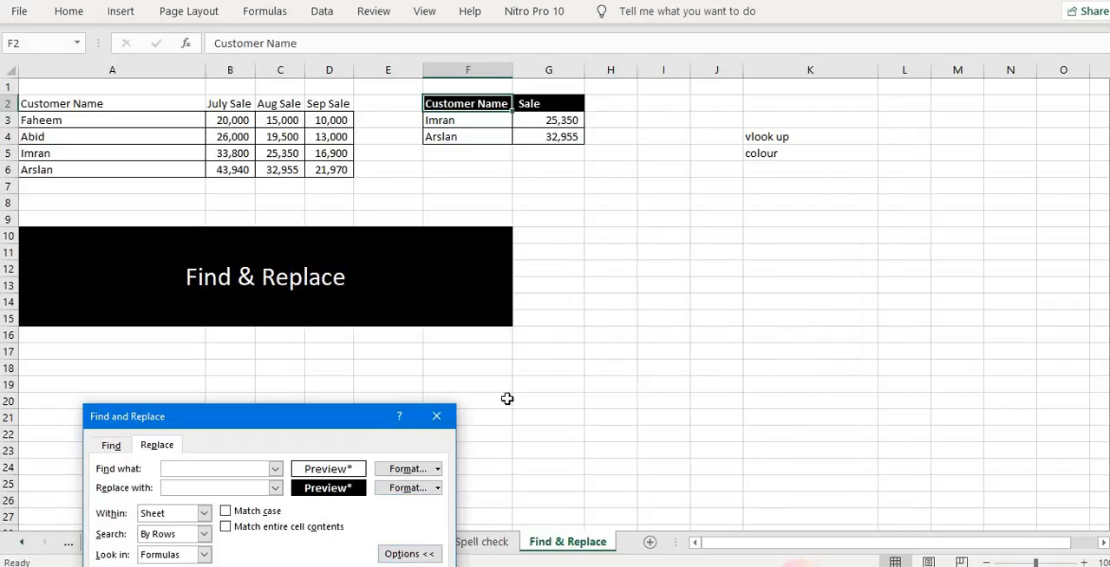
{"action": "key", "text": "Escape"}
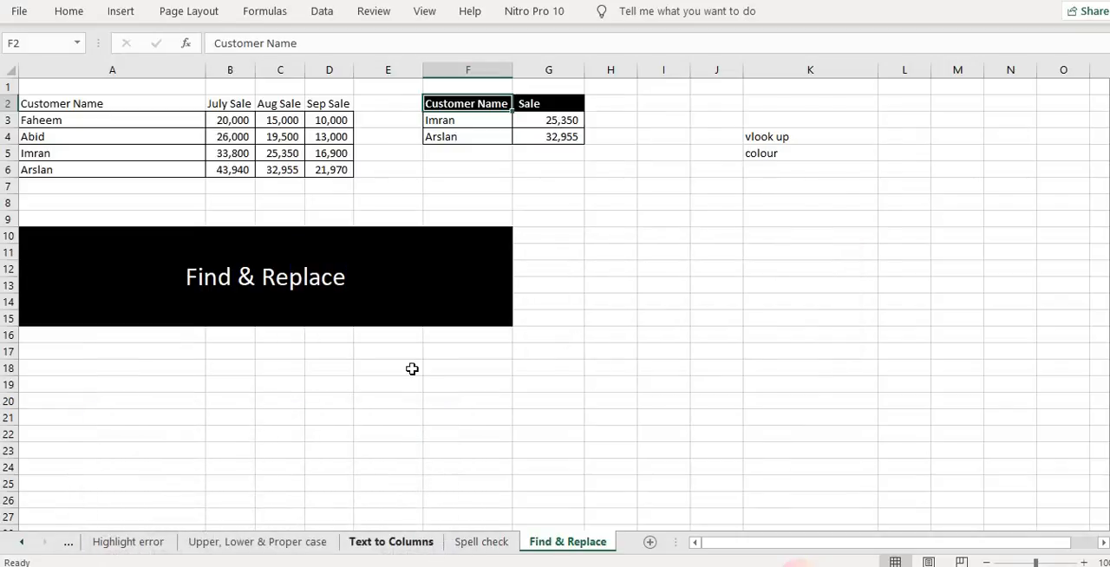
Clear the old format criteria, then replace all cells formatted like the F2 header with A2's plain formatting and close the dialog
{"action": "key", "text": "Home"}
{"action": "key", "text": "ctrl+f"}
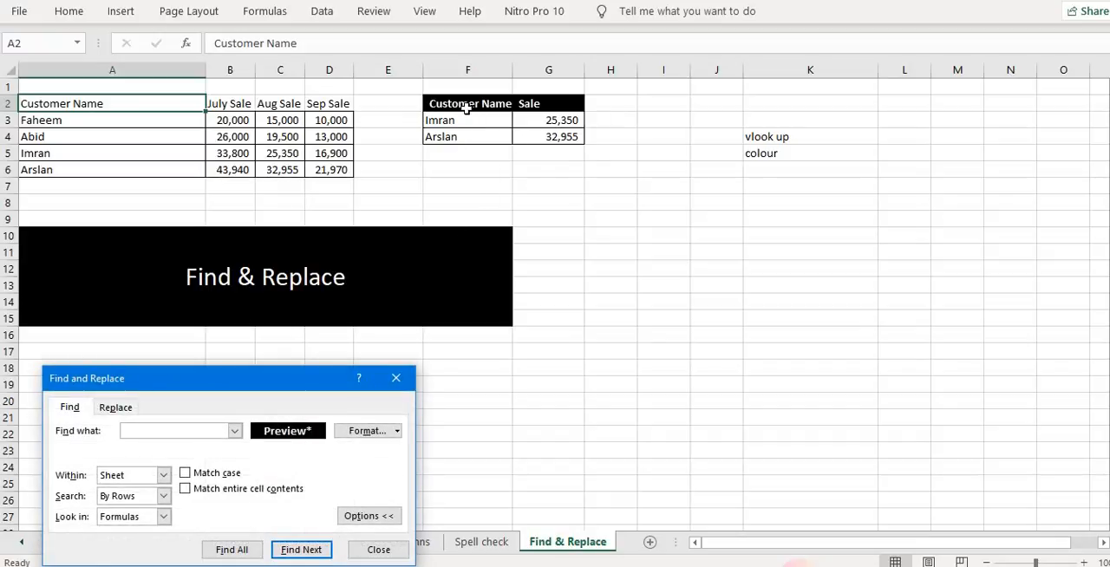
{"action": "left_click", "coordinate": [114, 409]}
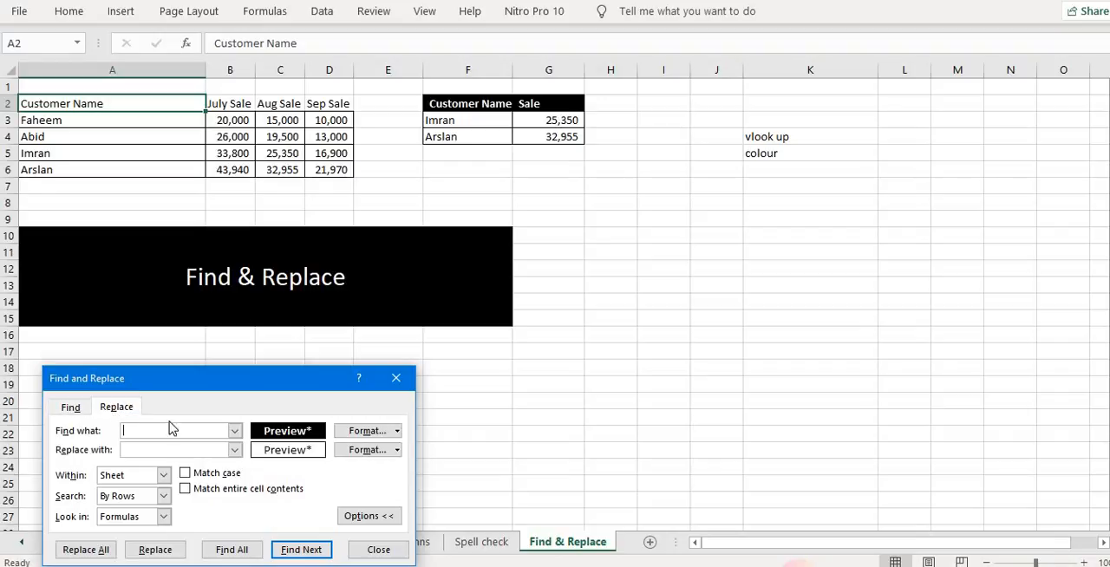
{"action": "left_click", "coordinate": [396, 431]}
{"action": "left_click", "coordinate": [398, 498]}
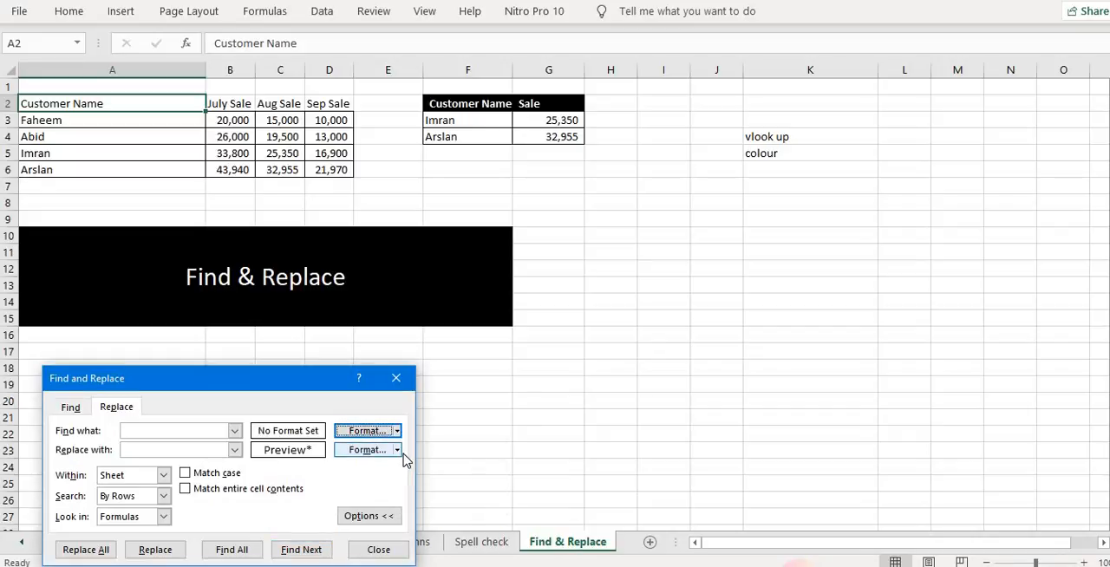
{"action": "left_click", "coordinate": [397, 451]}
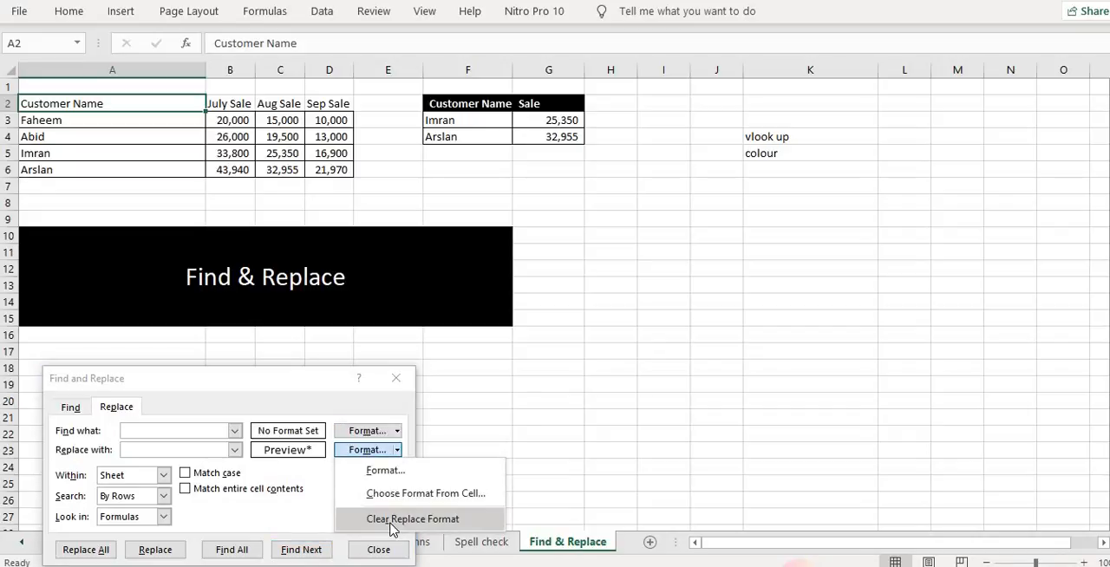
{"action": "left_click", "coordinate": [391, 521]}
{"action": "left_click", "coordinate": [396, 431]}
{"action": "left_click", "coordinate": [395, 474]}
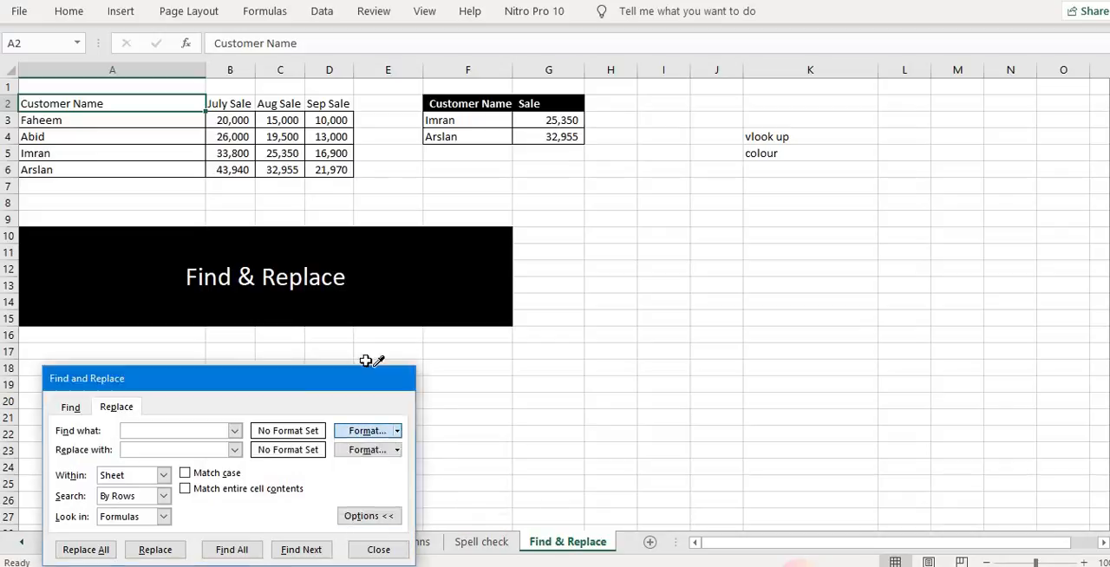
{"action": "left_click", "coordinate": [457, 103]}
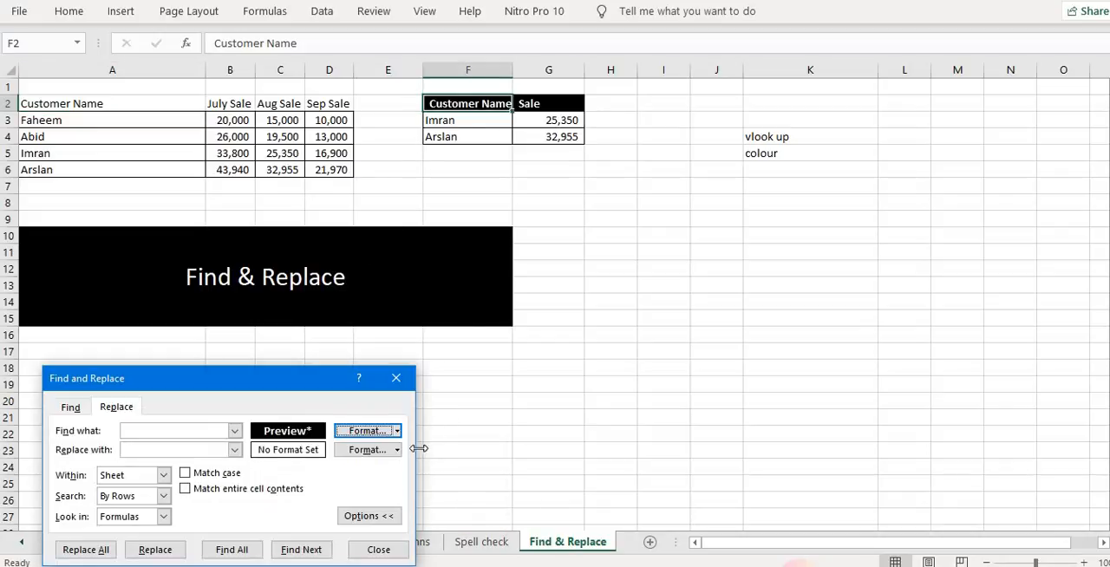
{"action": "left_click", "coordinate": [397, 450]}
{"action": "left_click", "coordinate": [406, 495]}
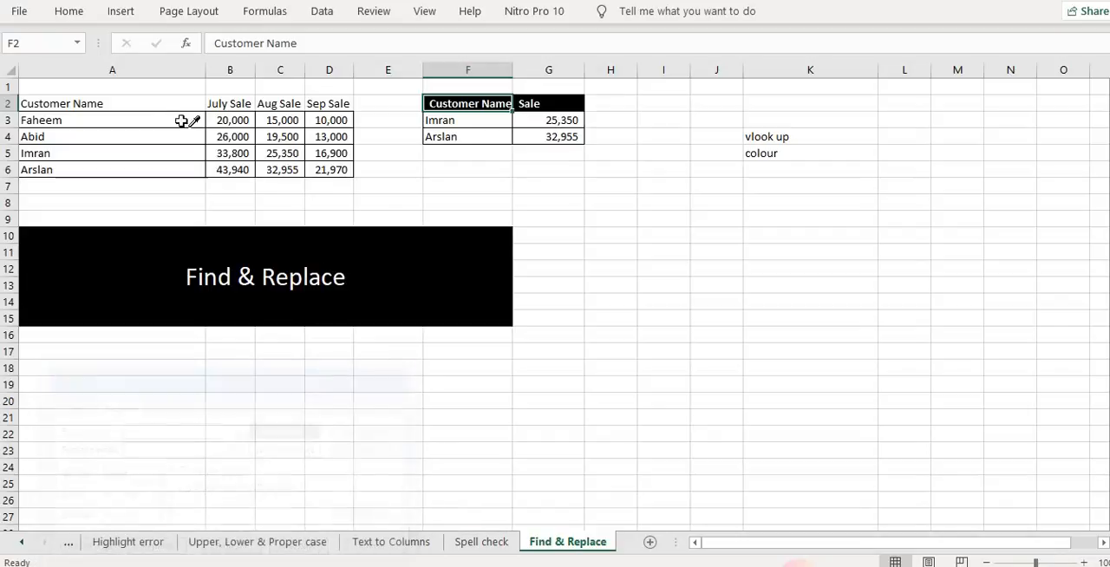
{"action": "left_click", "coordinate": [161, 104]}
{"action": "left_click", "coordinate": [85, 550]}
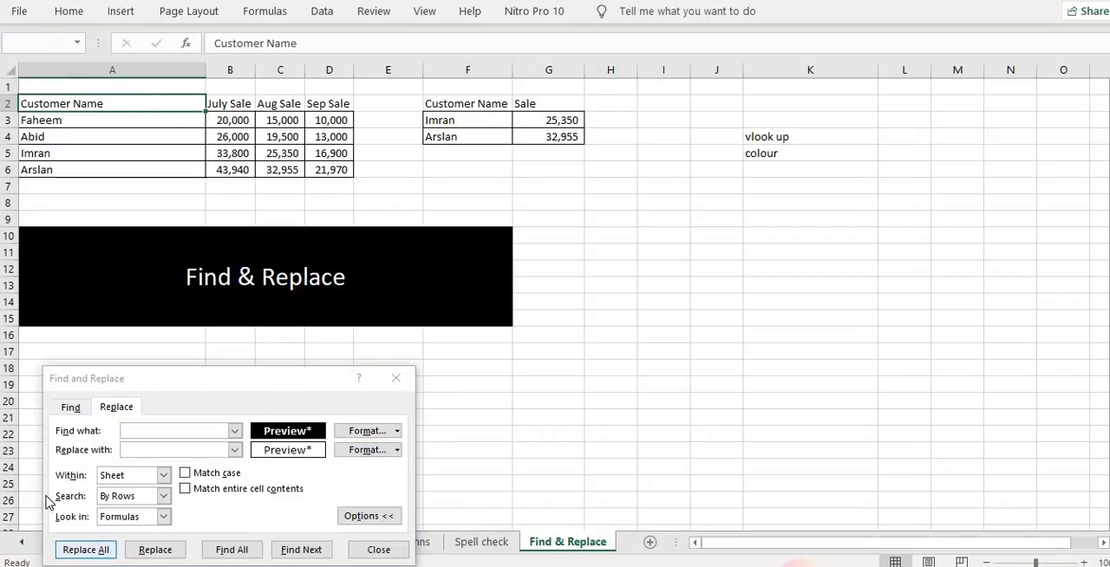
{"action": "left_click", "coordinate": [577, 325]}
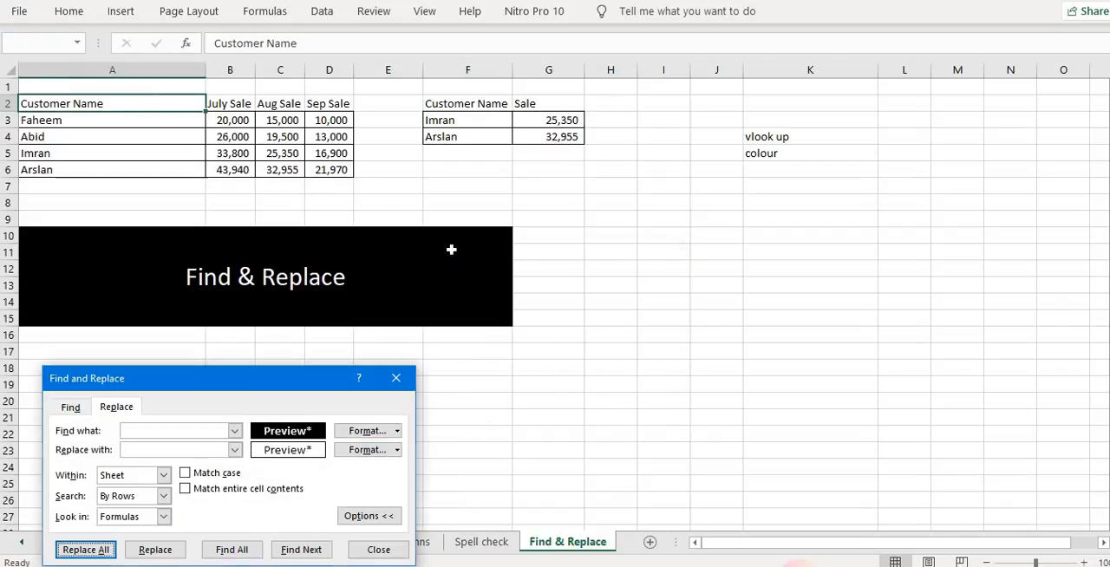
{"action": "left_click", "coordinate": [396, 379]}
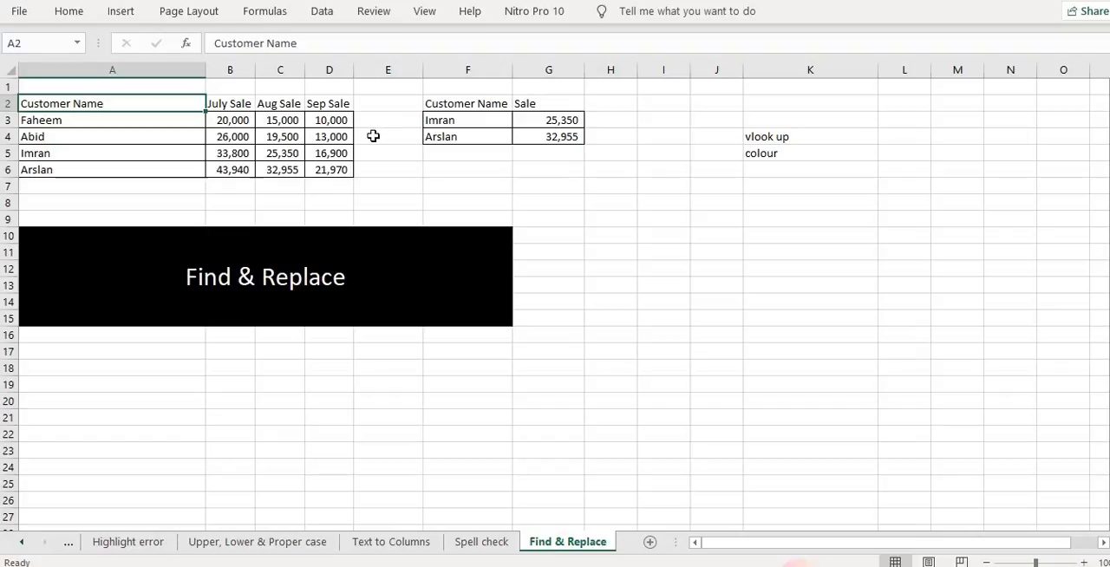
{"action": "left_click", "coordinate": [469, 105]}
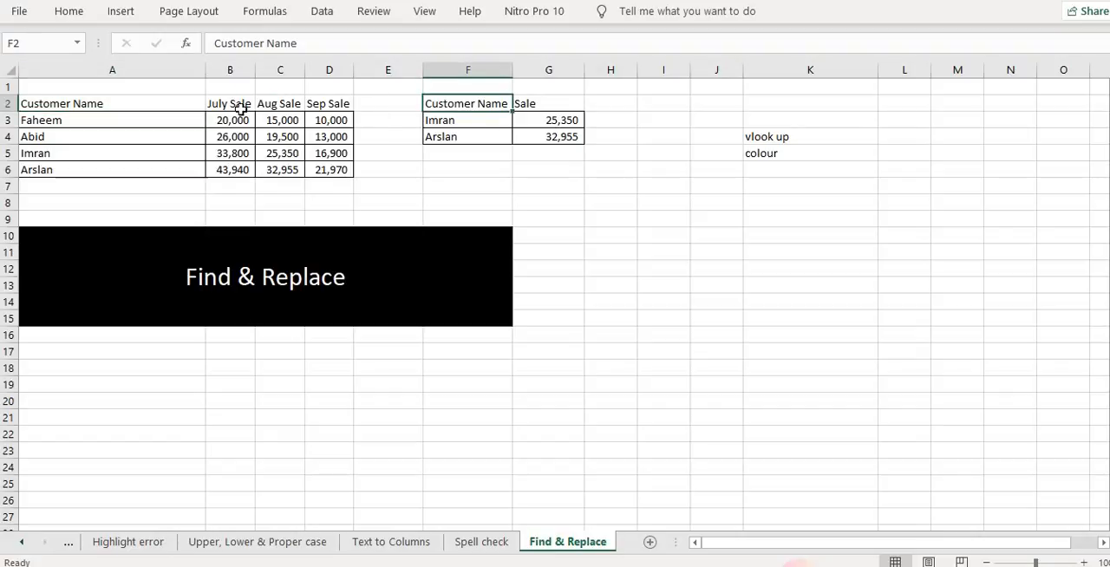
{"action": "left_click", "coordinate": [85, 15]}
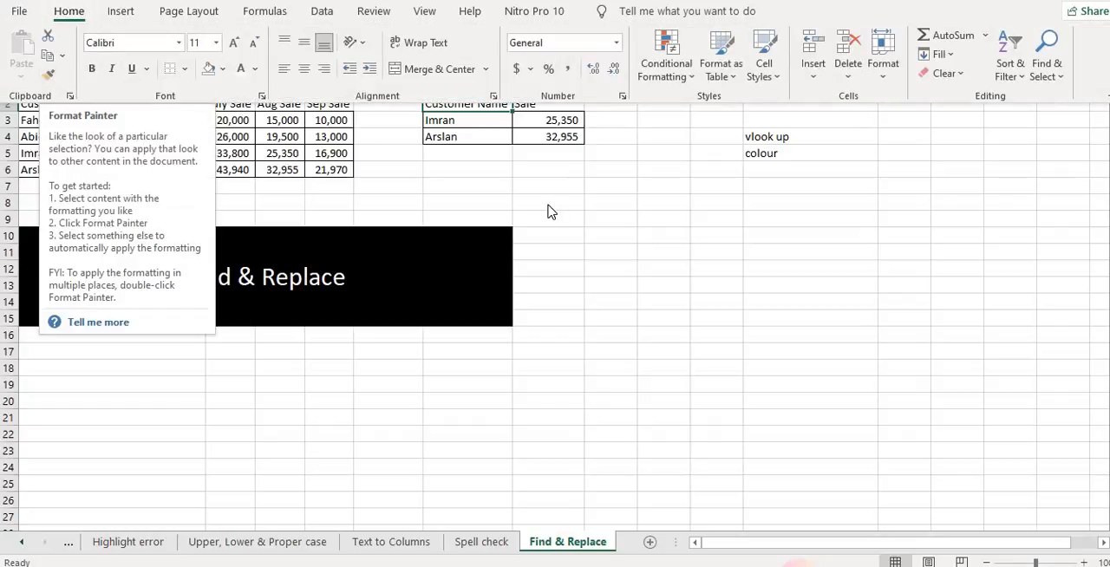
{"action": "left_click", "coordinate": [538, 205]}
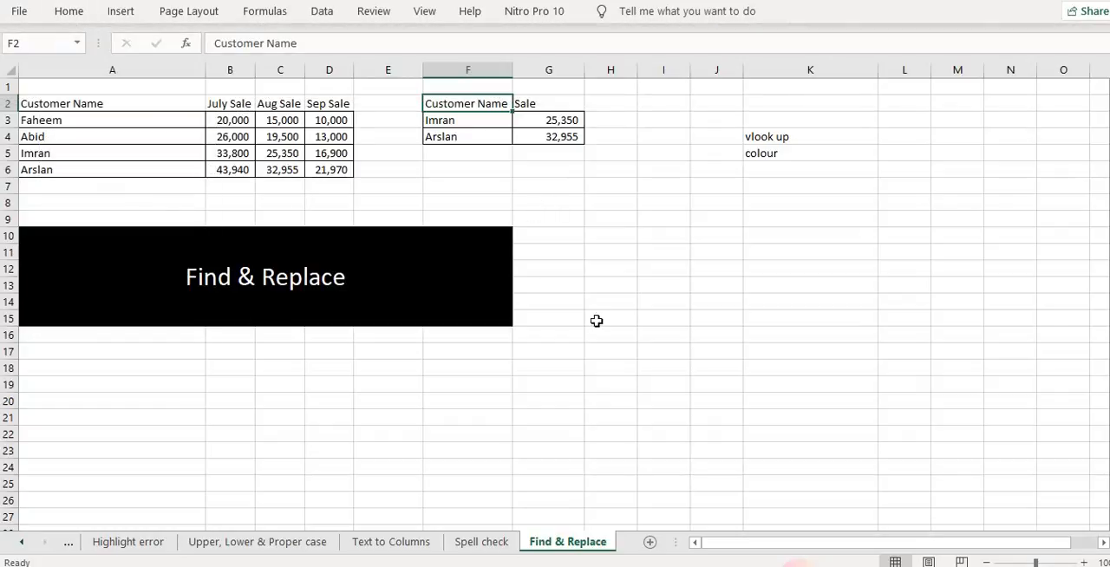